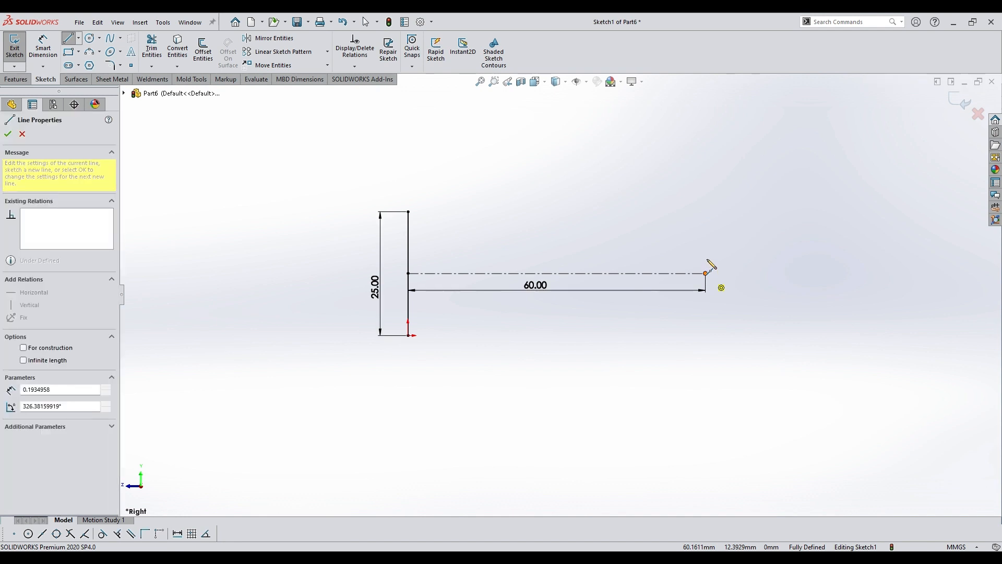
Finish the vertical midpoint line at the far end of the 60 mm centerline and dimension its length to 10 mm.
{"action": "left_click", "coordinate": [706, 249]}
{"action": "key", "text": "Escape"}
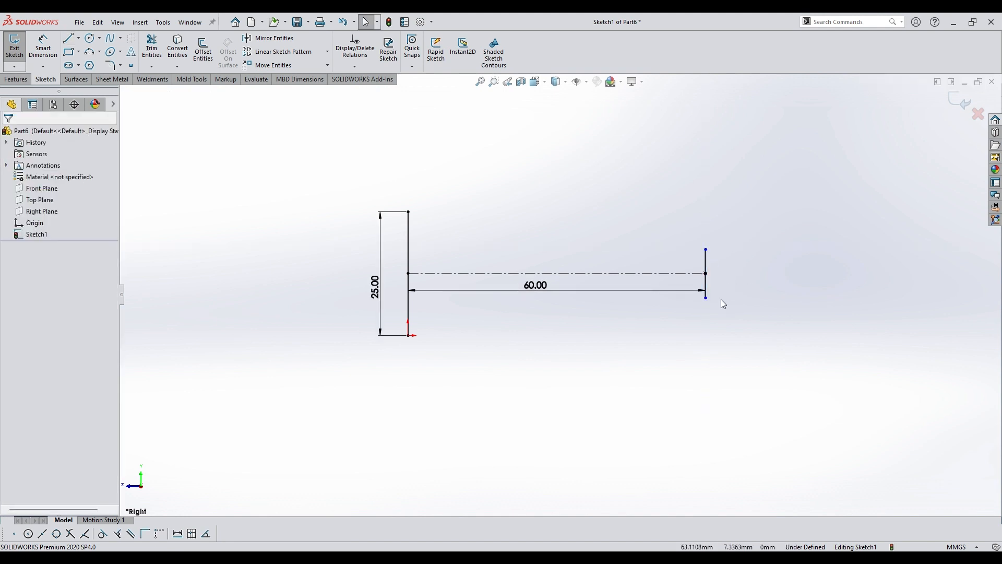
{"action": "left_click", "coordinate": [43, 48]}
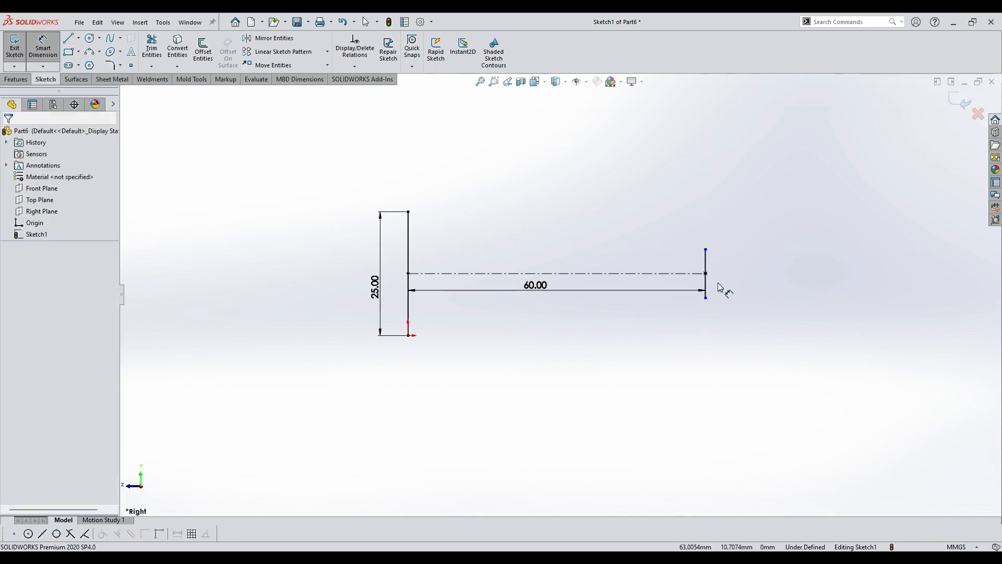
{"action": "left_click", "coordinate": [706, 267]}
{"action": "left_click", "coordinate": [722, 266]}
{"action": "type", "text": "10"}
{"action": "key", "text": "Return"}
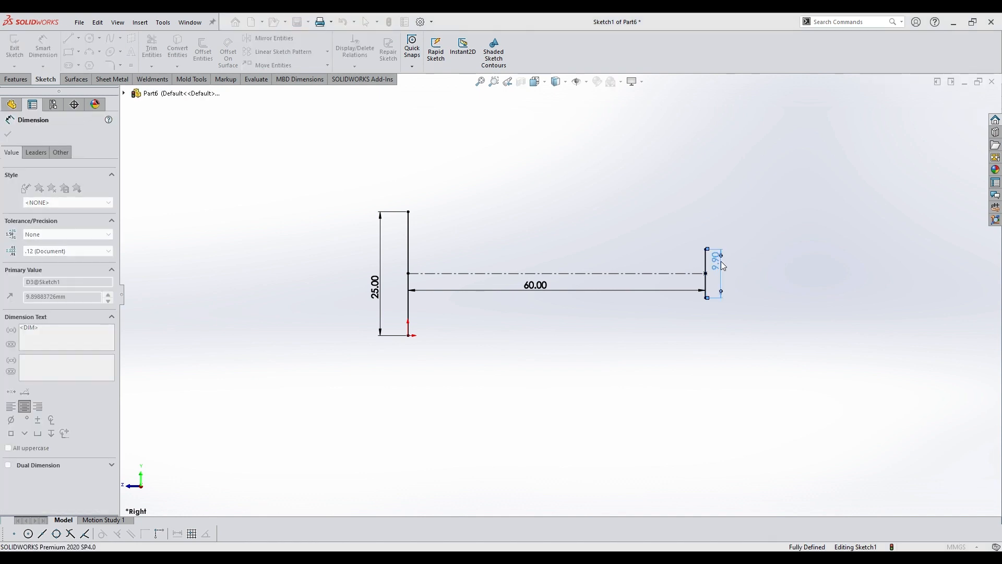
{"action": "key", "text": "Escape"}
Draw a three-point arc of about 173 mm radius from the origin to the lower end of the 10 mm line, bulging downward.
{"action": "scroll", "coordinate": [692, 266], "scroll_direction": "down", "scroll_amount": 3}
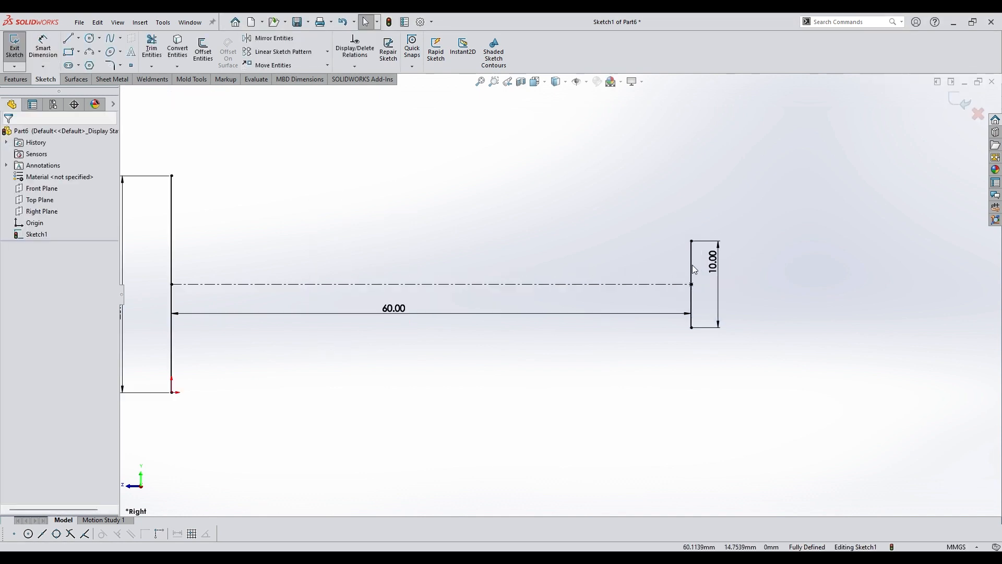
{"action": "left_click", "coordinate": [693, 269]}
{"action": "left_click", "coordinate": [637, 331]}
{"action": "scroll", "coordinate": [637, 330], "scroll_direction": "up", "scroll_amount": 4}
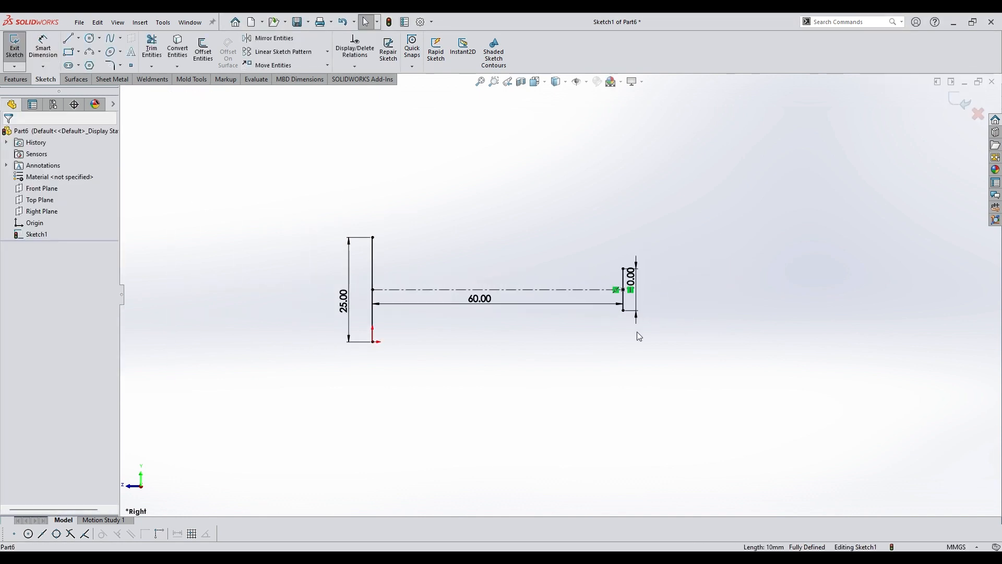
{"action": "left_click", "coordinate": [89, 56]}
{"action": "scroll", "coordinate": [378, 358], "scroll_direction": "down", "scroll_amount": 3}
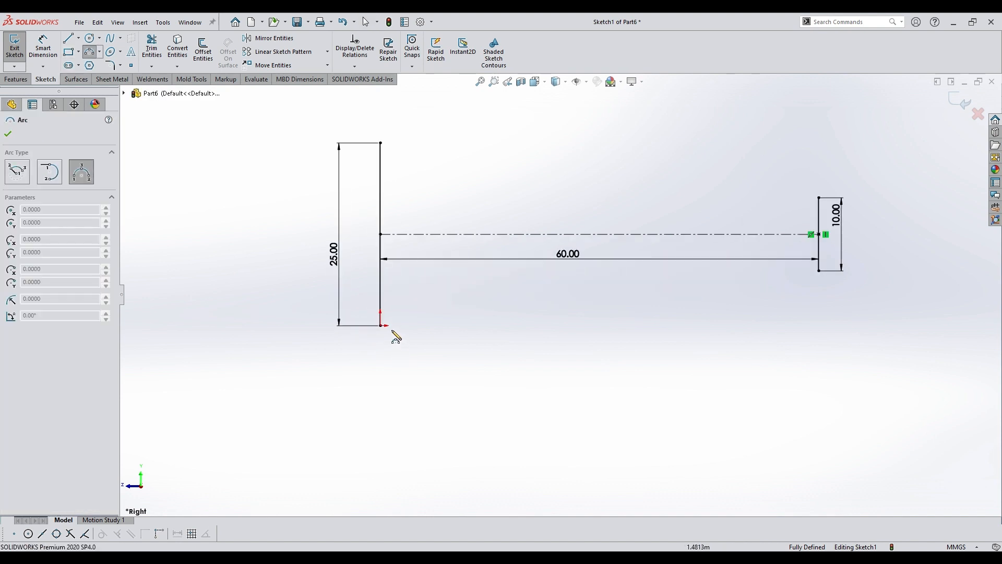
{"action": "left_click", "coordinate": [381, 326]}
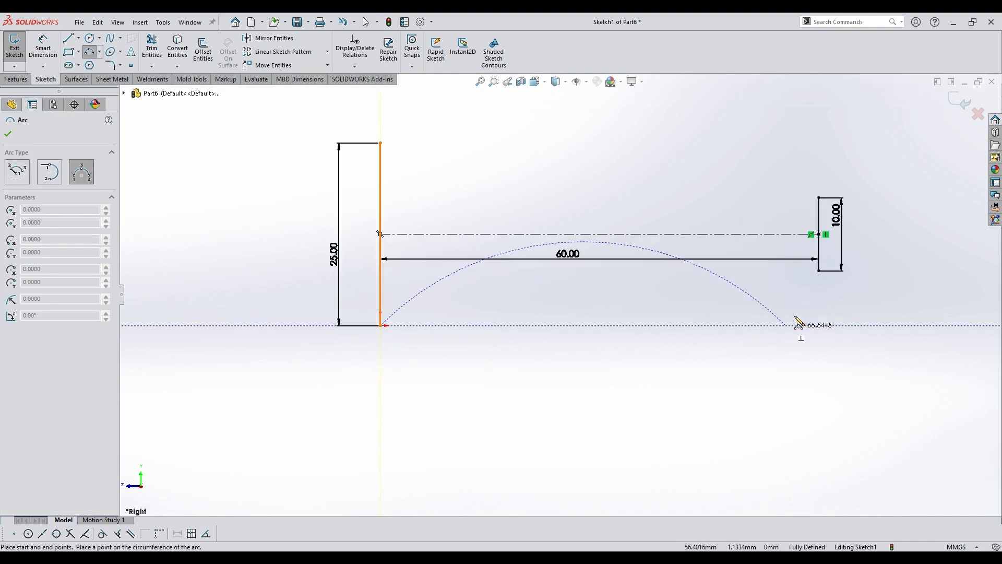
{"action": "left_click", "coordinate": [819, 271]}
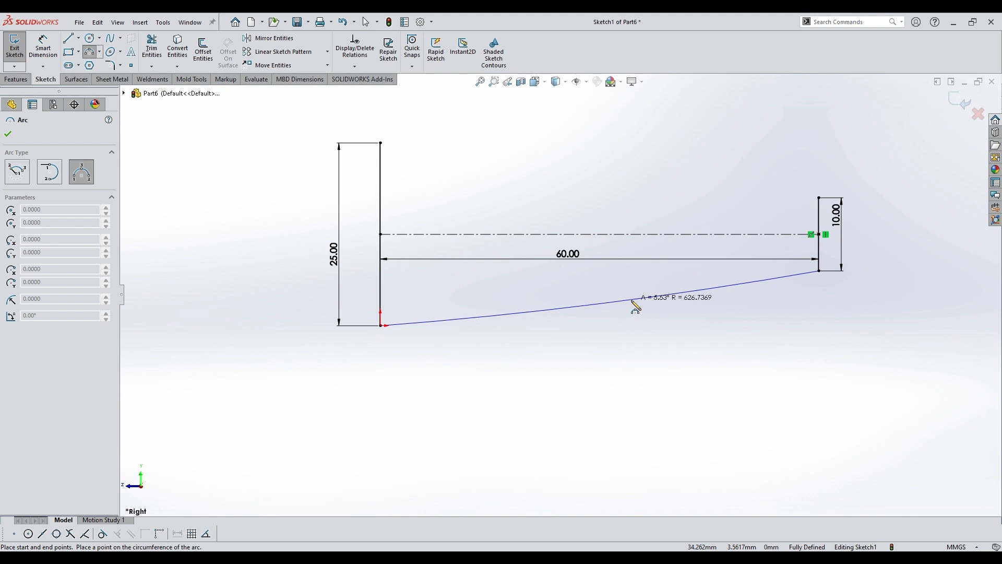
{"action": "left_click", "coordinate": [575, 328]}
{"action": "key", "text": "Escape"}
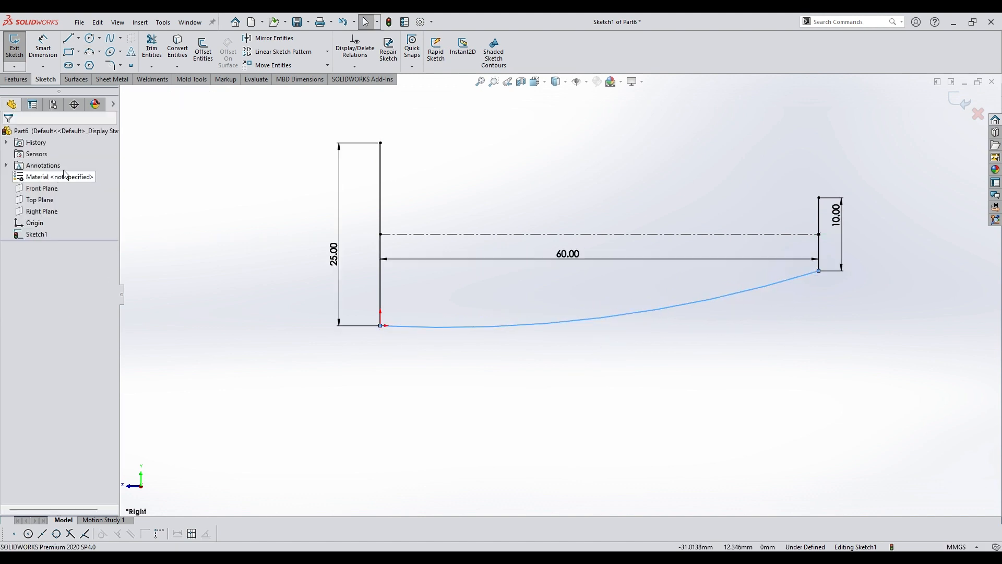
Draw a horizontal line about 15.8 mm long from the upper end of the 10 mm line, back toward the 25 mm line.
{"action": "left_click", "coordinate": [68, 38]}
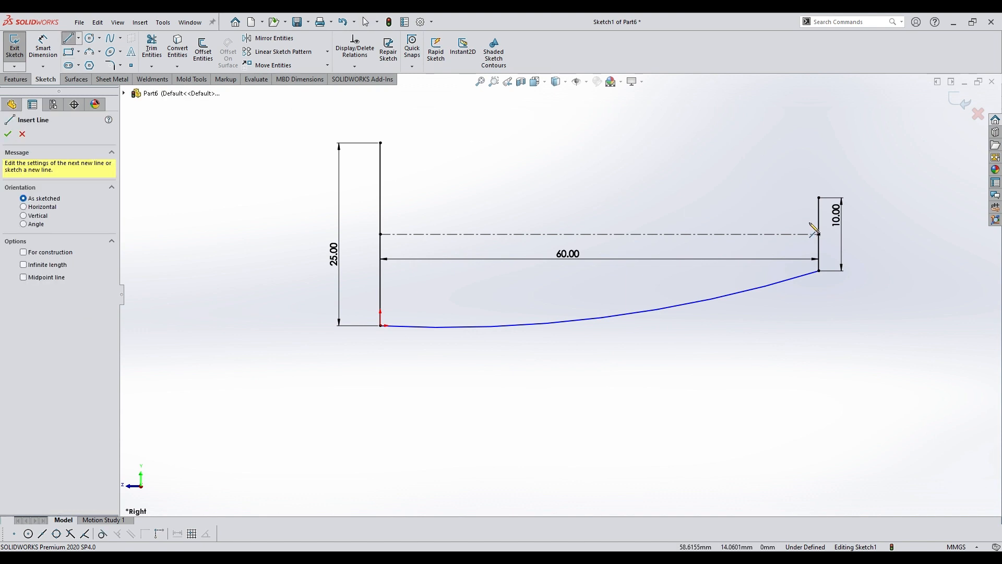
{"action": "scroll", "coordinate": [856, 201], "scroll_direction": "down", "scroll_amount": 3}
{"action": "left_click", "coordinate": [781, 199]}
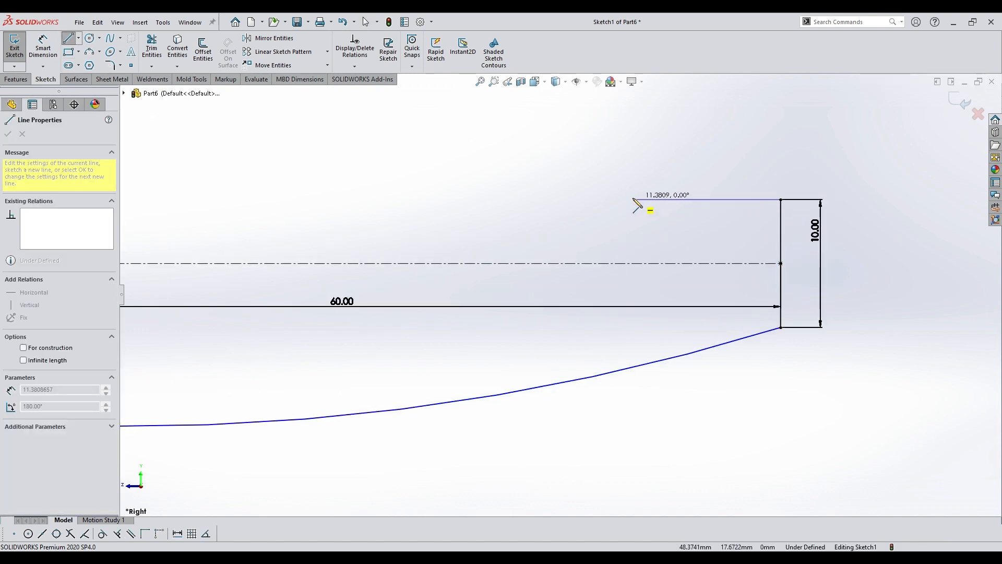
{"action": "left_click", "coordinate": [579, 200]}
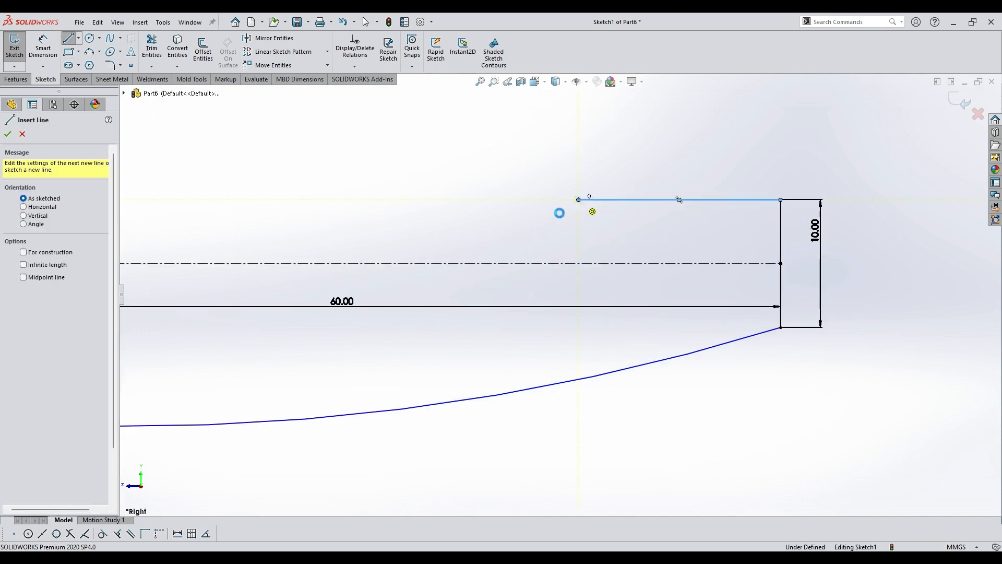
{"action": "key", "text": "Escape"}
Dimension the upper horizontal line's length to 15 mm.
{"action": "left_click", "coordinate": [42, 48]}
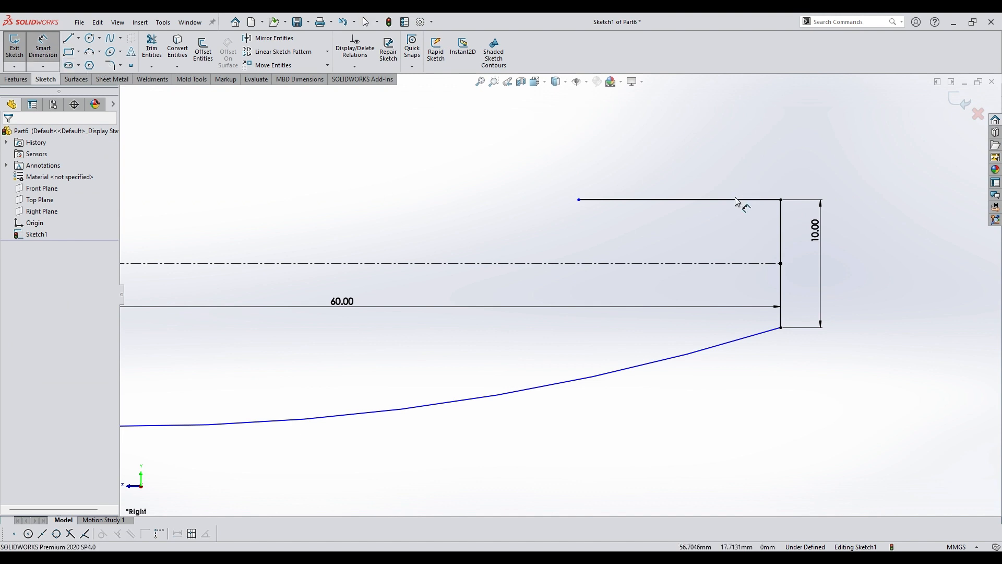
{"action": "left_click", "coordinate": [675, 200]}
{"action": "left_click", "coordinate": [677, 178]}
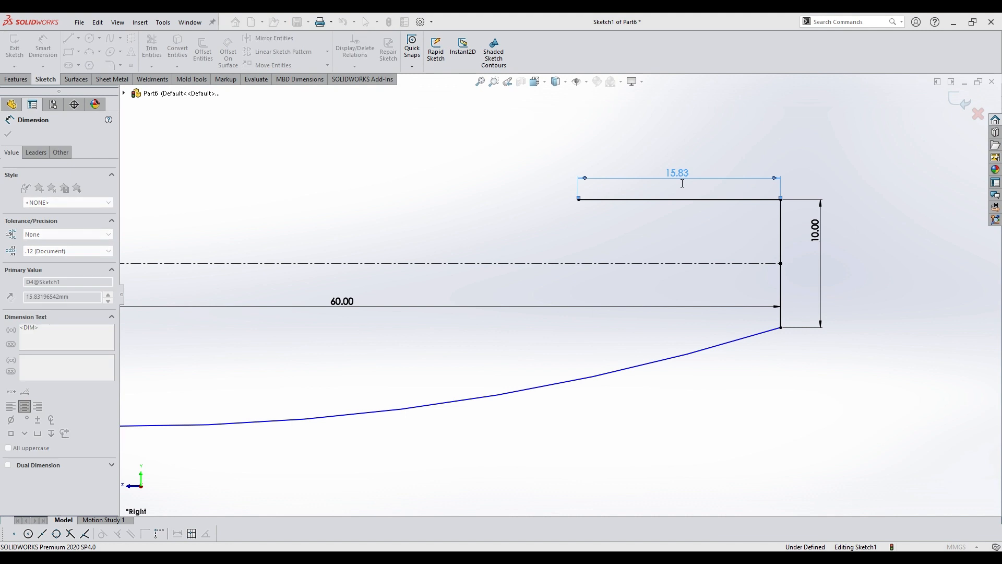
{"action": "type", "text": "15"}
{"action": "key", "text": "Return"}
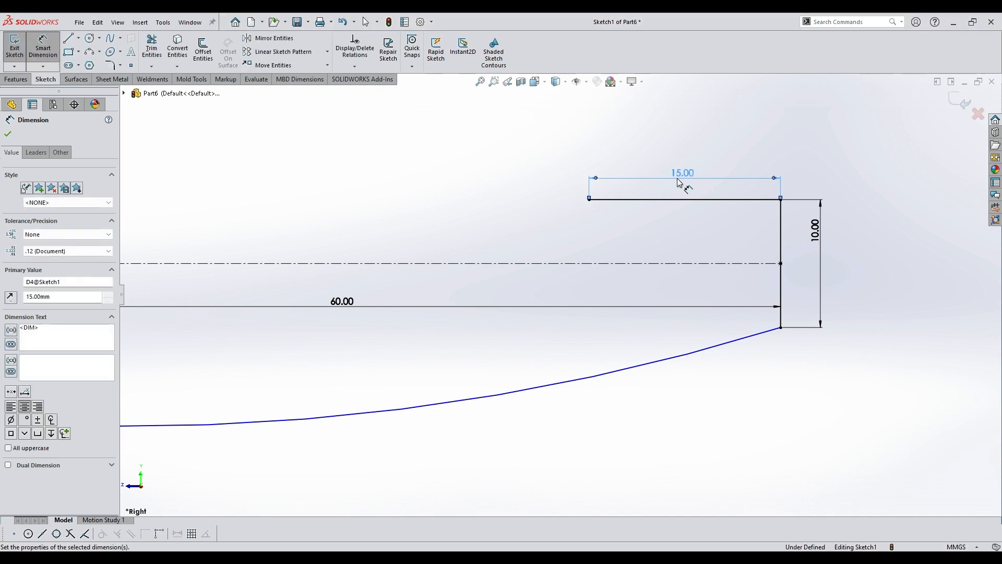
{"action": "key", "text": "Escape"}
{"action": "scroll", "coordinate": [513, 196], "scroll_direction": "up", "scroll_amount": 3}
{"action": "key", "text": "z"}
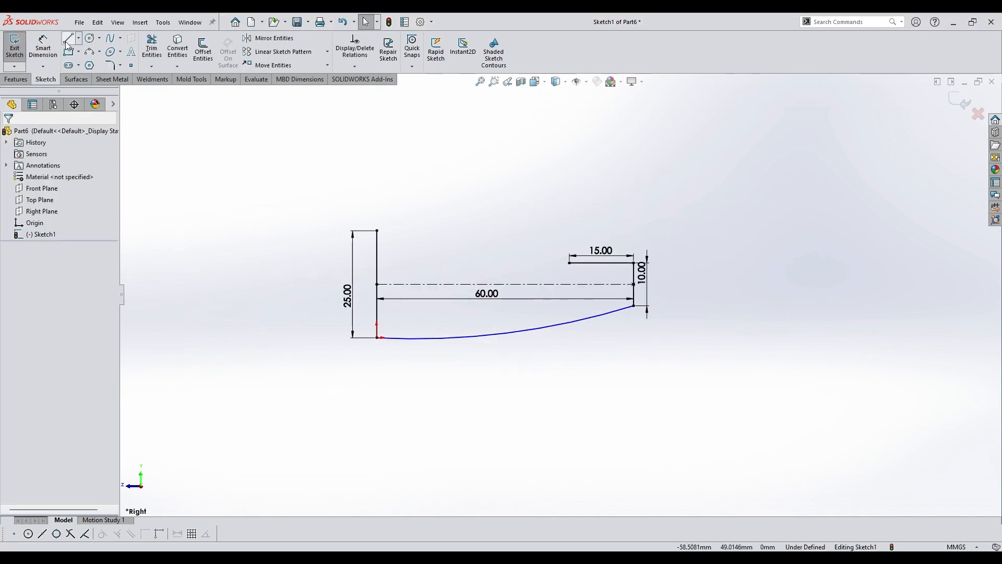
{"action": "left_click", "coordinate": [89, 54]}
{"action": "scroll", "coordinate": [391, 231], "scroll_direction": "down", "scroll_amount": 2}
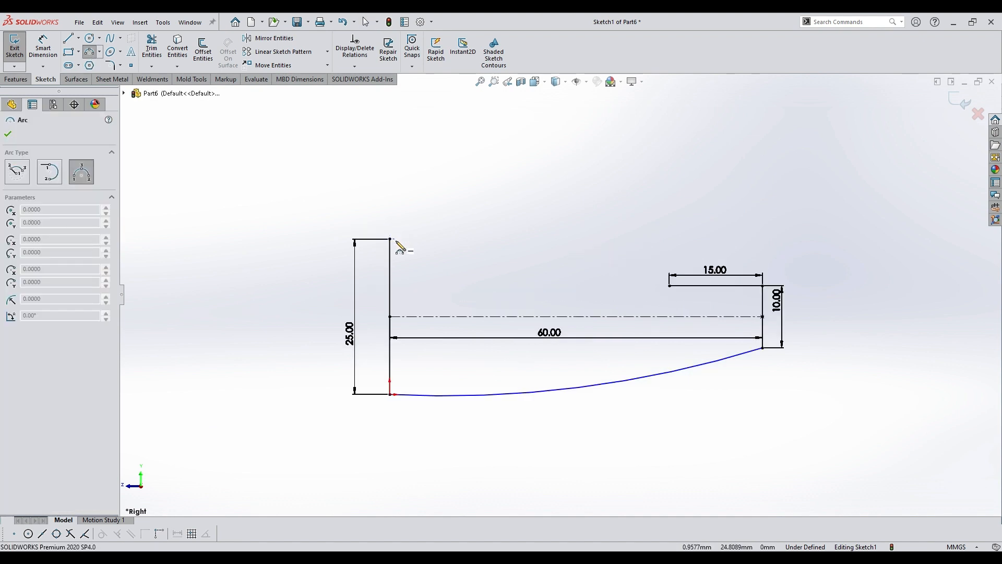
{"action": "left_click", "coordinate": [390, 239]}
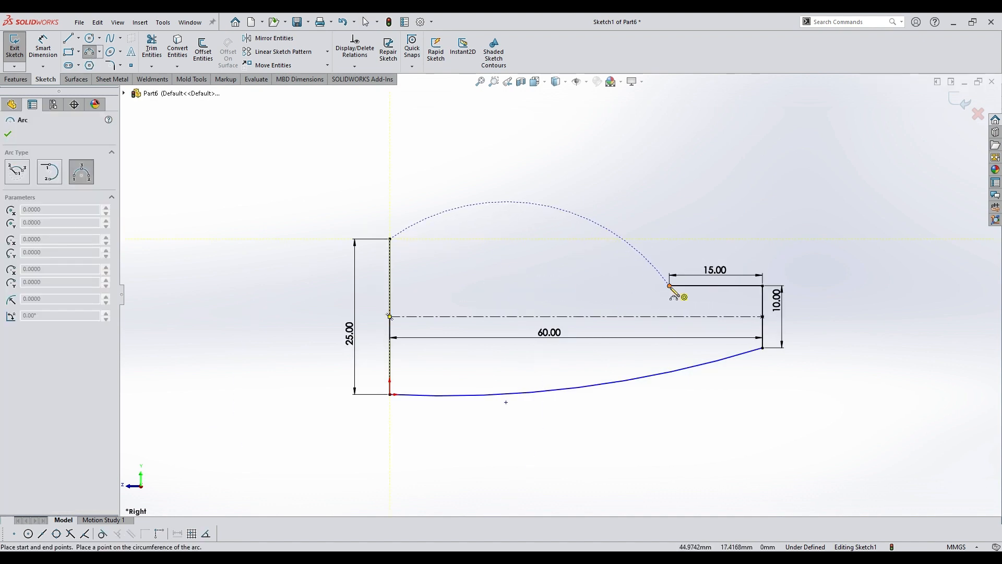
{"action": "left_click", "coordinate": [669, 285]}
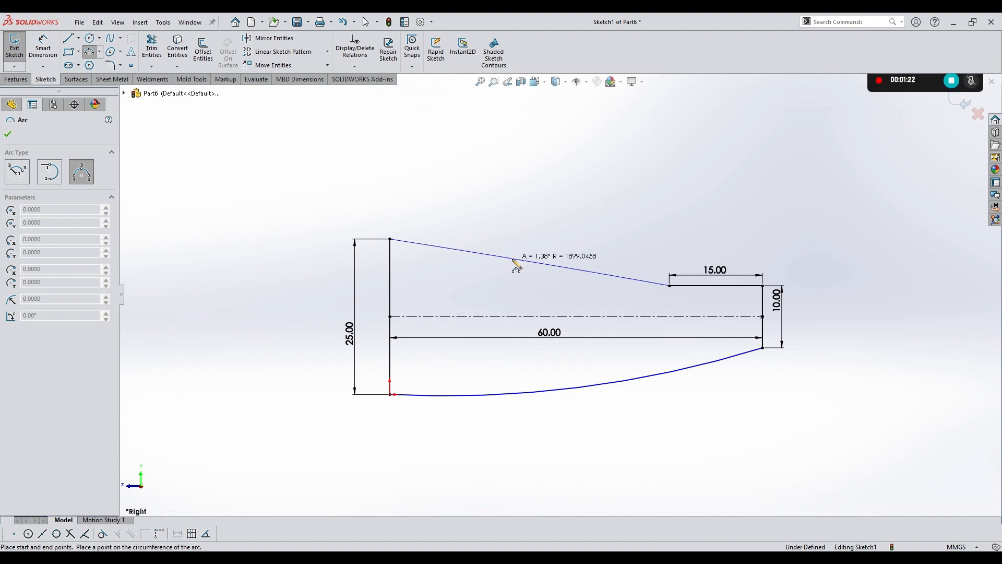
{"action": "key", "text": "Escape"}
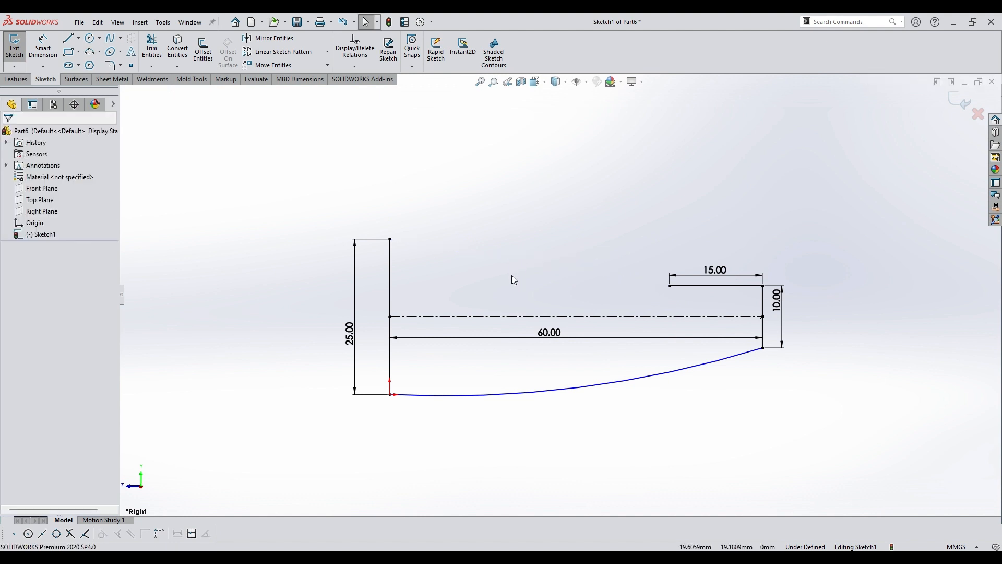
Draw a nearly flat three-point arc of about 791 mm radius from the 25 mm line's upper end to the 15 mm line's free end.
{"action": "left_click", "coordinate": [90, 52]}
{"action": "left_click", "coordinate": [390, 238]}
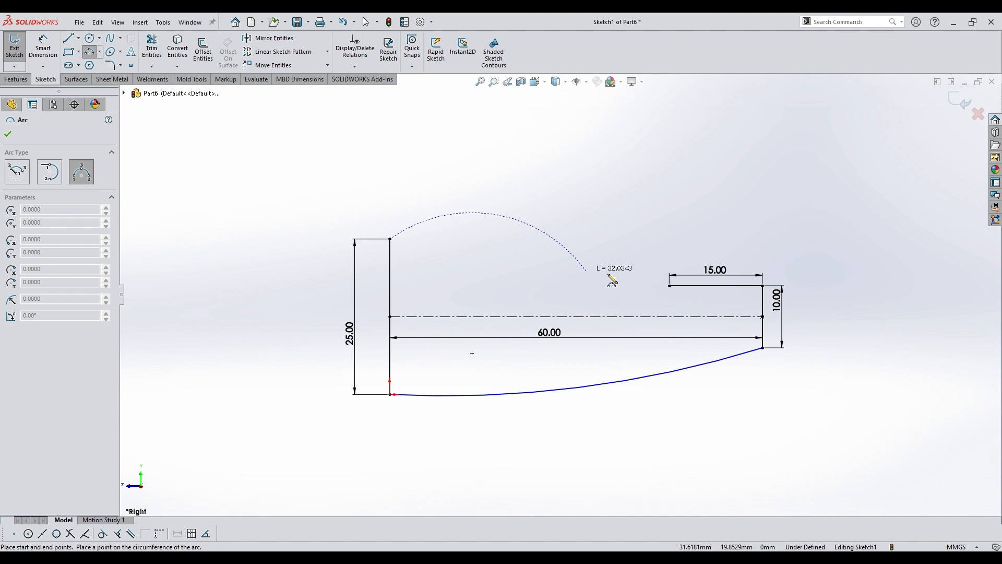
{"action": "left_click", "coordinate": [669, 286]}
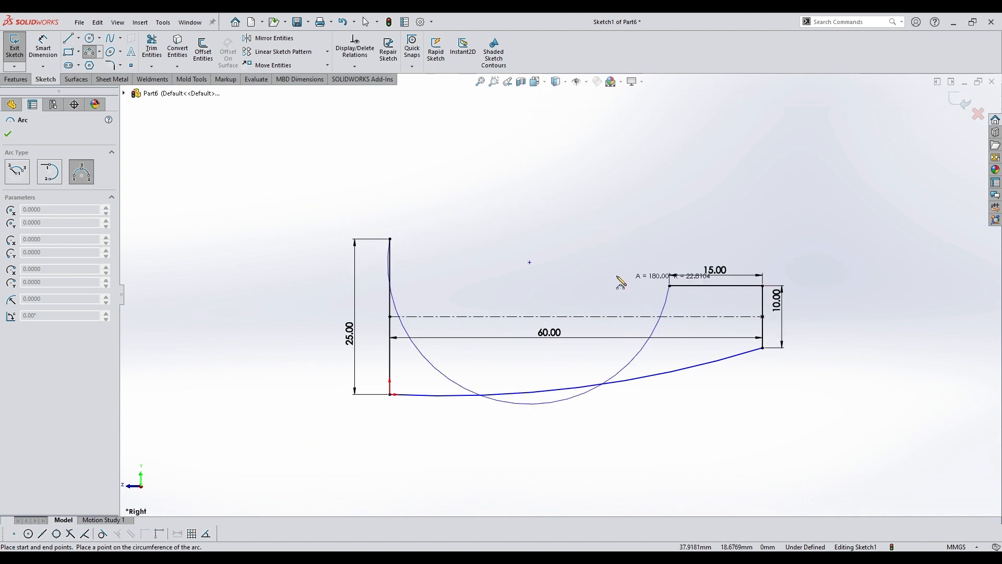
{"action": "left_click", "coordinate": [528, 266]}
{"action": "key", "text": "Escape"}
{"action": "key", "text": "z"}
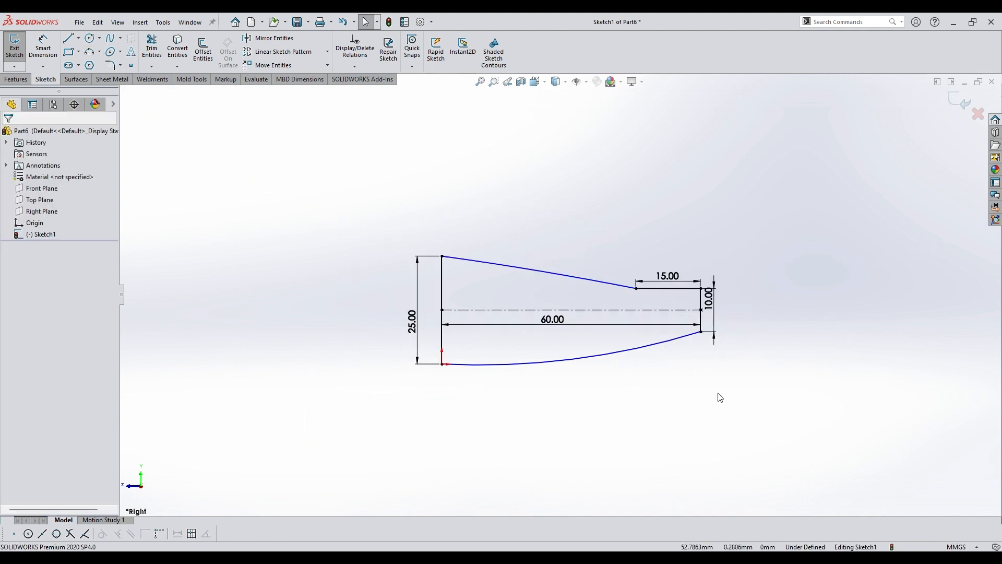
Add a 10 mm sketch fillet at the corner between the upper arc and the 15 mm line.
{"action": "scroll", "coordinate": [694, 334], "scroll_direction": "down", "scroll_amount": 4}
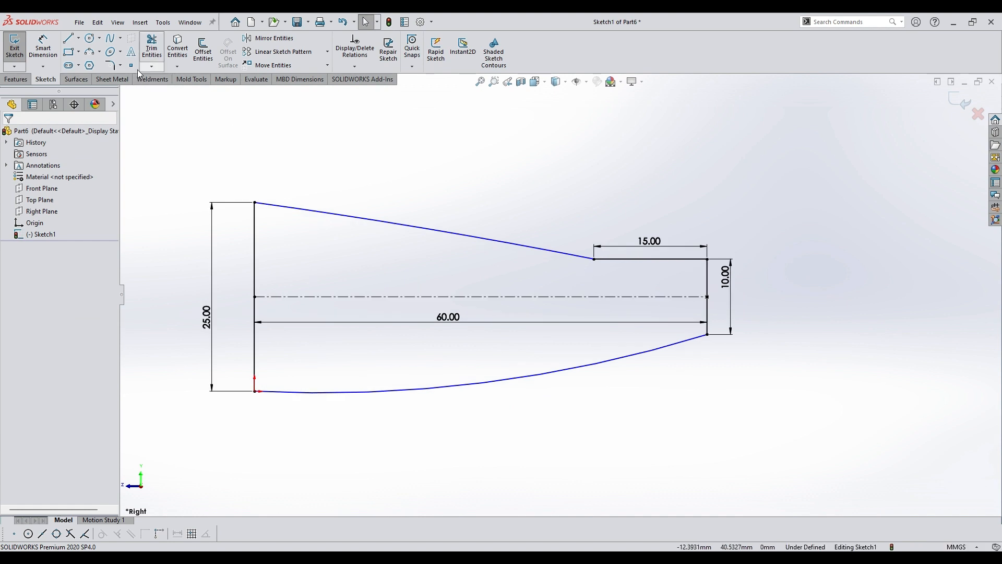
{"action": "left_click", "coordinate": [109, 65]}
{"action": "scroll", "coordinate": [597, 277], "scroll_direction": "down", "scroll_amount": 3}
{"action": "left_click", "coordinate": [628, 255]}
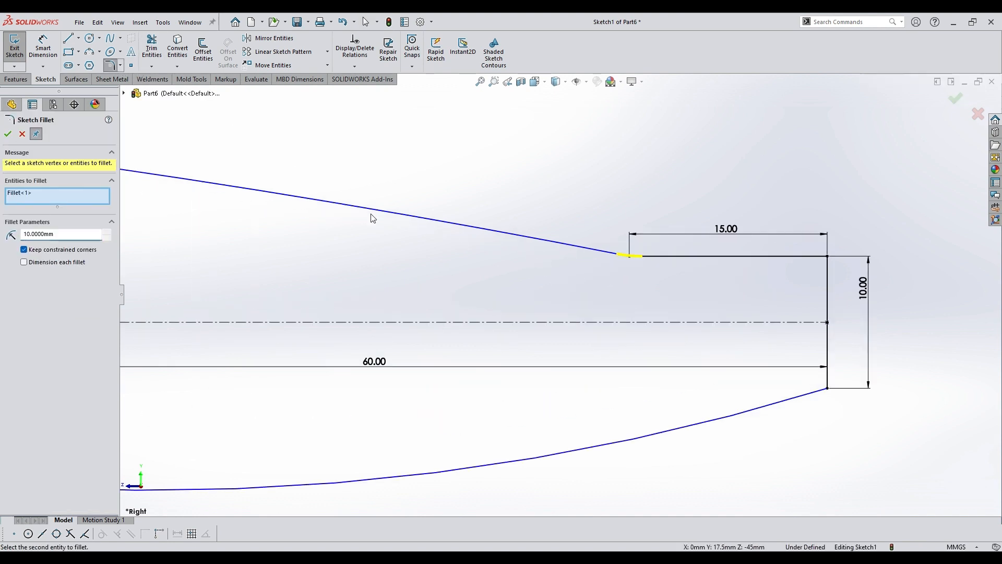
{"action": "left_click", "coordinate": [7, 135]}
{"action": "key", "text": "z"}
{"action": "key", "text": "z"}
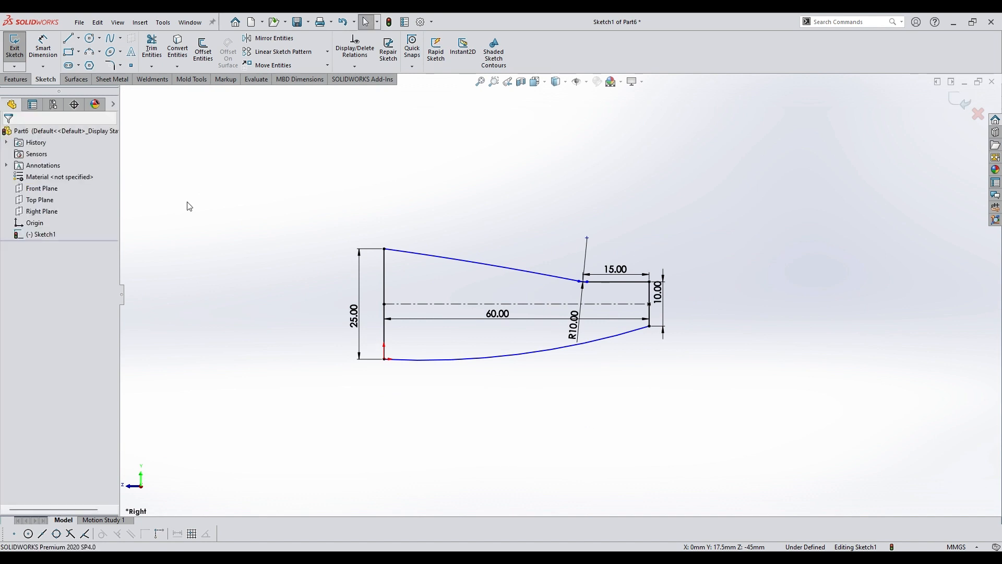
Add a radius dimension to the lower arc, keeping its drawn value.
{"action": "left_click", "coordinate": [43, 46]}
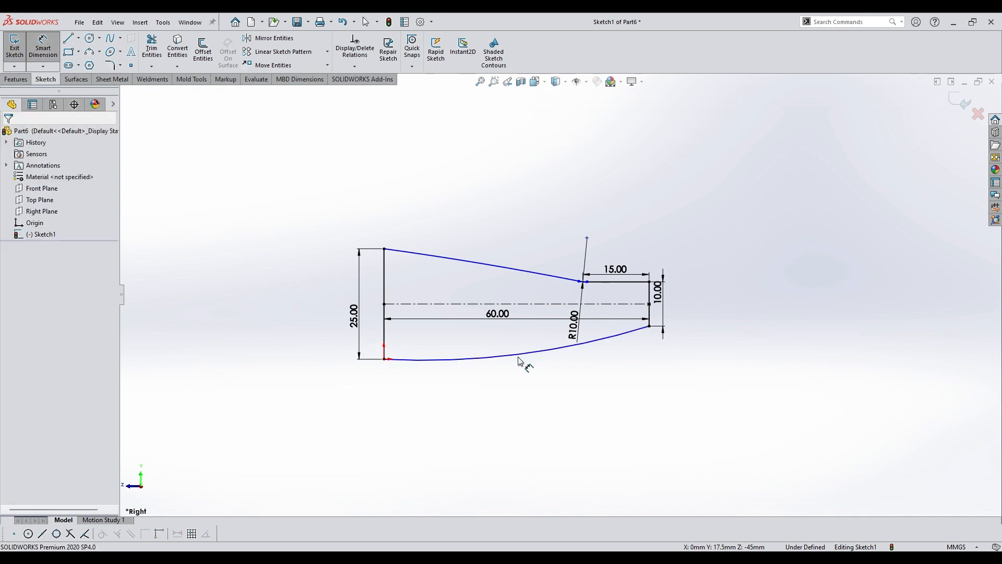
{"action": "left_click", "coordinate": [526, 353]}
{"action": "left_click", "coordinate": [517, 387]}
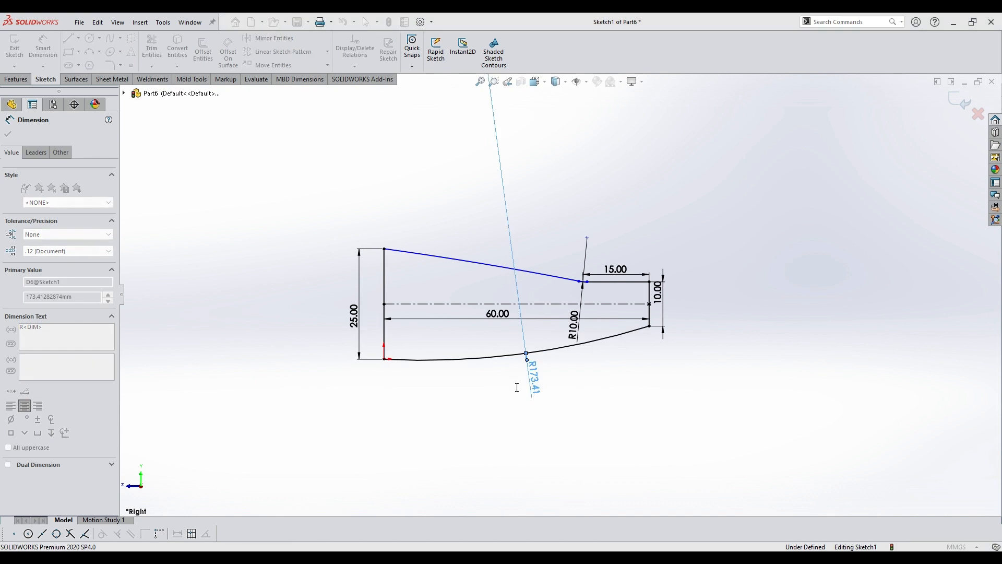
{"action": "left_click", "coordinate": [419, 368]}
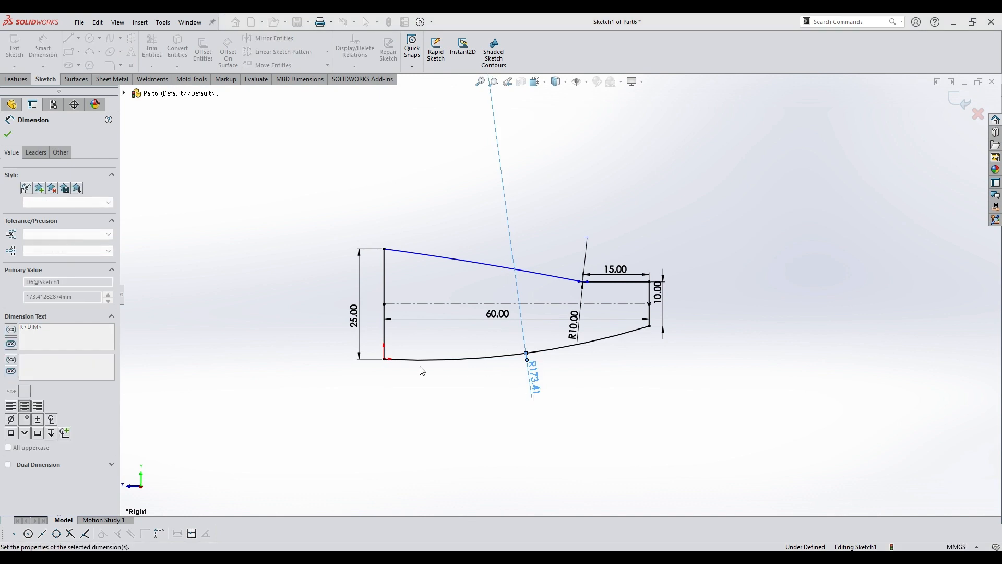
Add a radius dimension to the upper arc, keeping its drawn value.
{"action": "left_click", "coordinate": [457, 262]}
{"action": "left_click", "coordinate": [468, 231]}
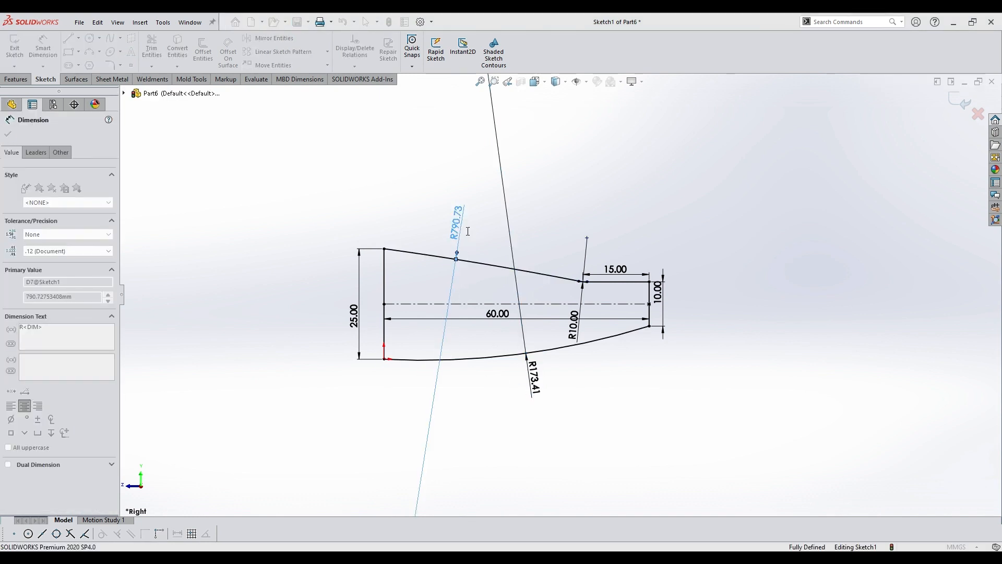
{"action": "left_click", "coordinate": [417, 213]}
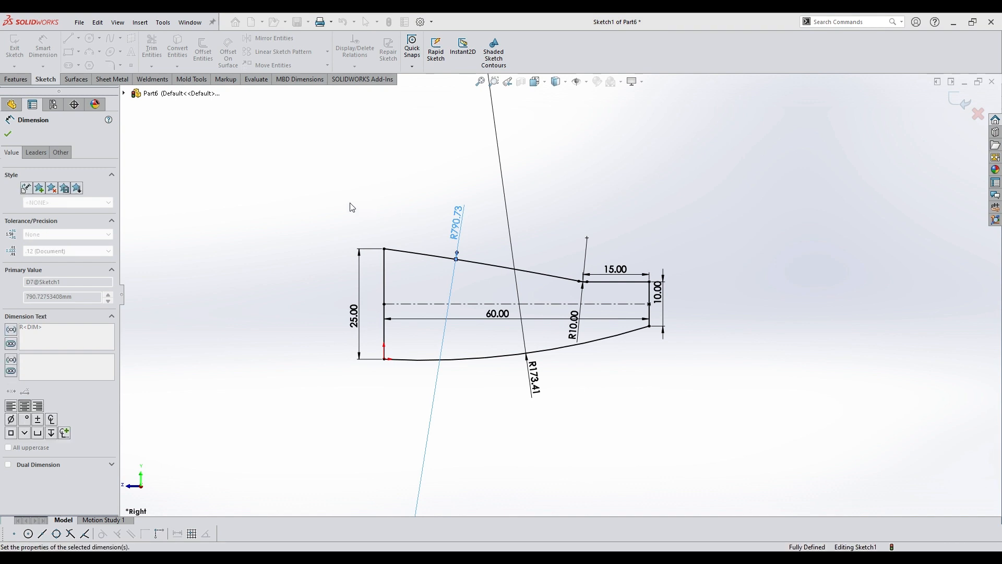
{"action": "left_click", "coordinate": [350, 204]}
{"action": "scroll", "coordinate": [383, 267], "scroll_direction": "up", "scroll_amount": 1}
{"action": "key", "text": "Escape"}
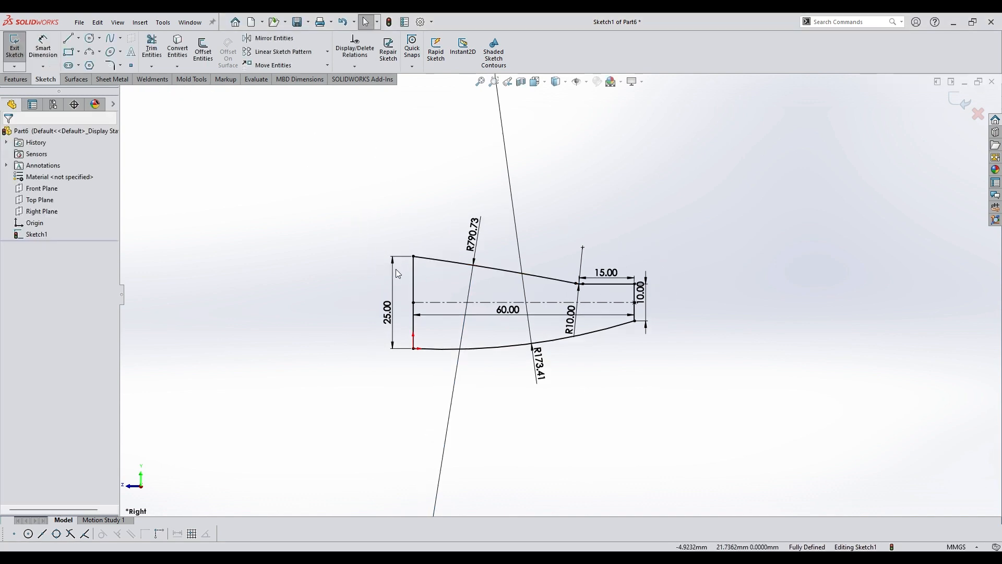
Convert the 25 mm vertical line to construction geometry.
{"action": "left_click", "coordinate": [415, 274]}
{"action": "left_click", "coordinate": [338, 251]}
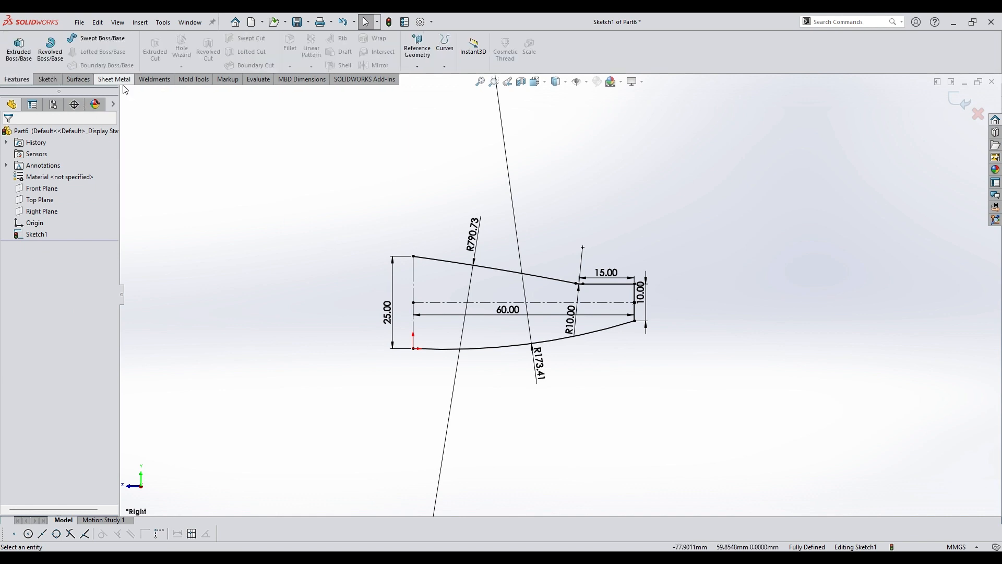
Create a revolved surface from the profile sketch, turned 360° about the 25 mm vertical construction line.
{"action": "left_click", "coordinate": [80, 83]}
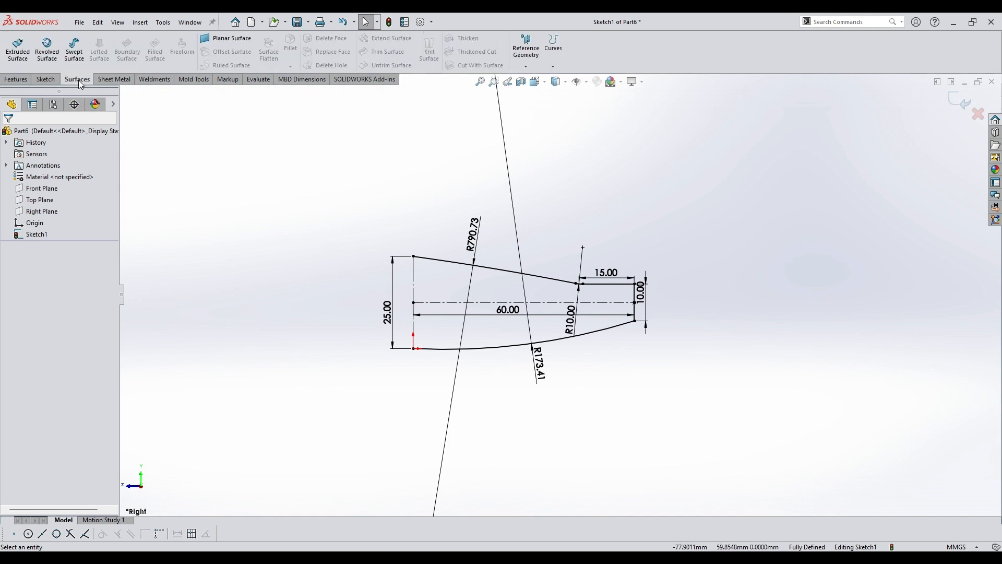
{"action": "left_click", "coordinate": [45, 56]}
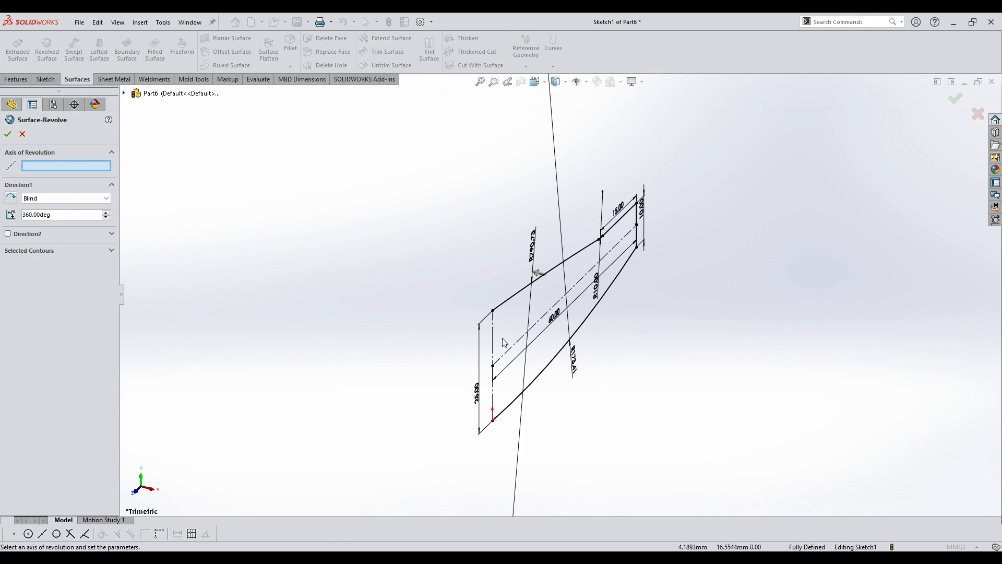
{"action": "left_click", "coordinate": [497, 337]}
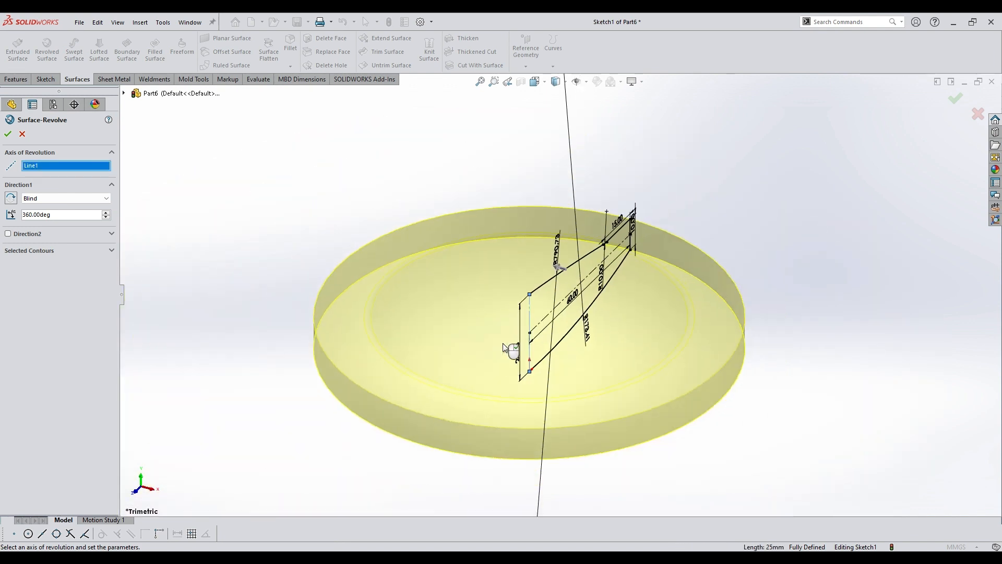
{"action": "middle_click_drag", "start_coordinate": [502, 343], "coordinate": [428, 288]}
{"action": "left_click", "coordinate": [9, 135]}
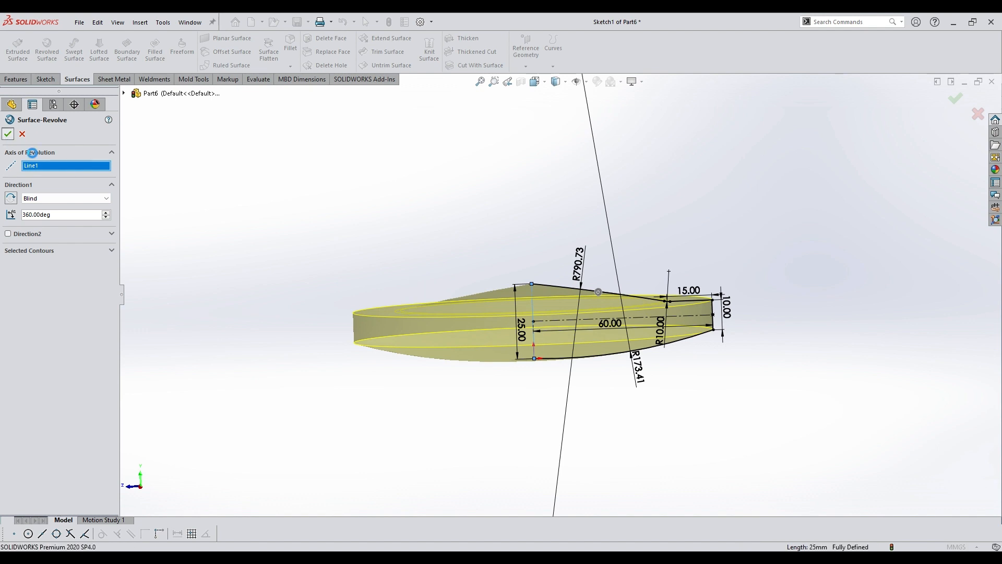
{"action": "middle_click_drag", "start_coordinate": [379, 230], "coordinate": [640, 326]}
Create a reference plane offset 30 mm above the Top Plane.
{"action": "left_click", "coordinate": [40, 211]}
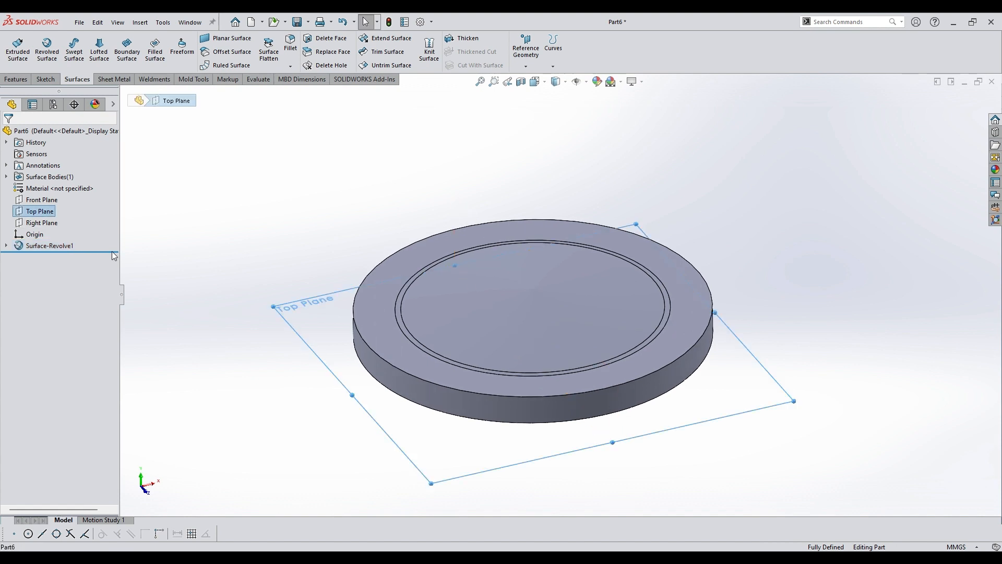
{"action": "middle_click_drag", "start_coordinate": [543, 230], "coordinate": [530, 283]}
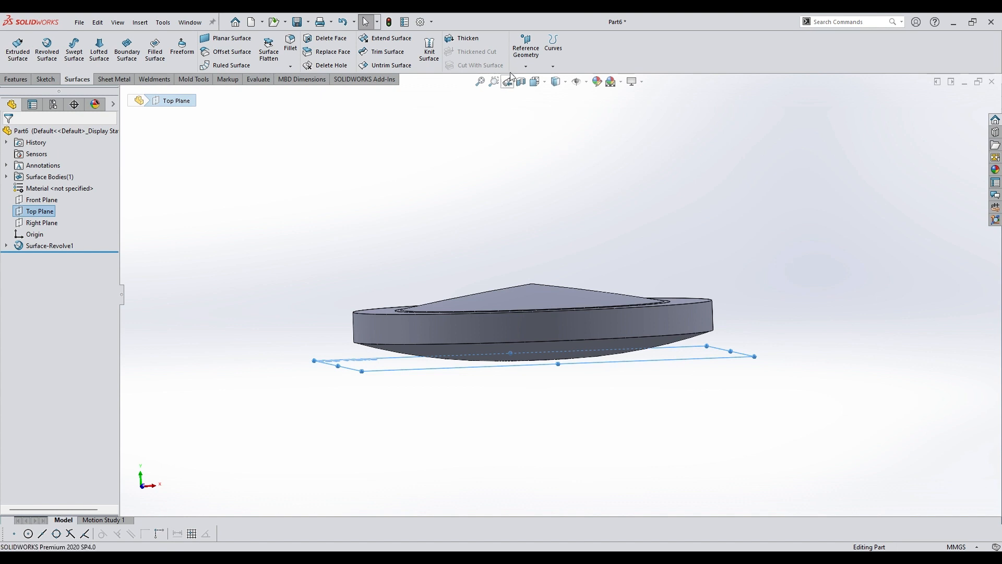
{"action": "left_click", "coordinate": [525, 73]}
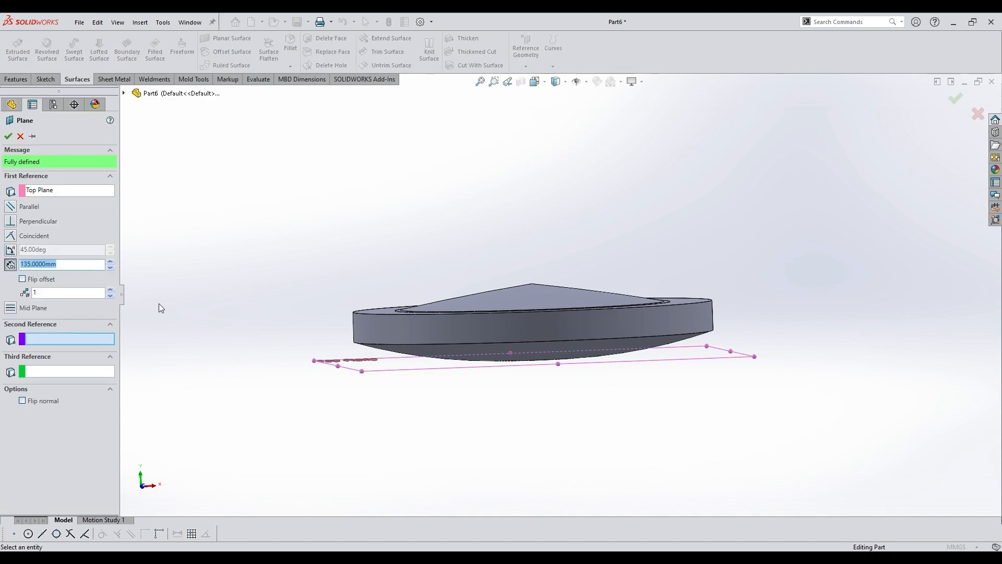
{"action": "left_click", "coordinate": [23, 279]}
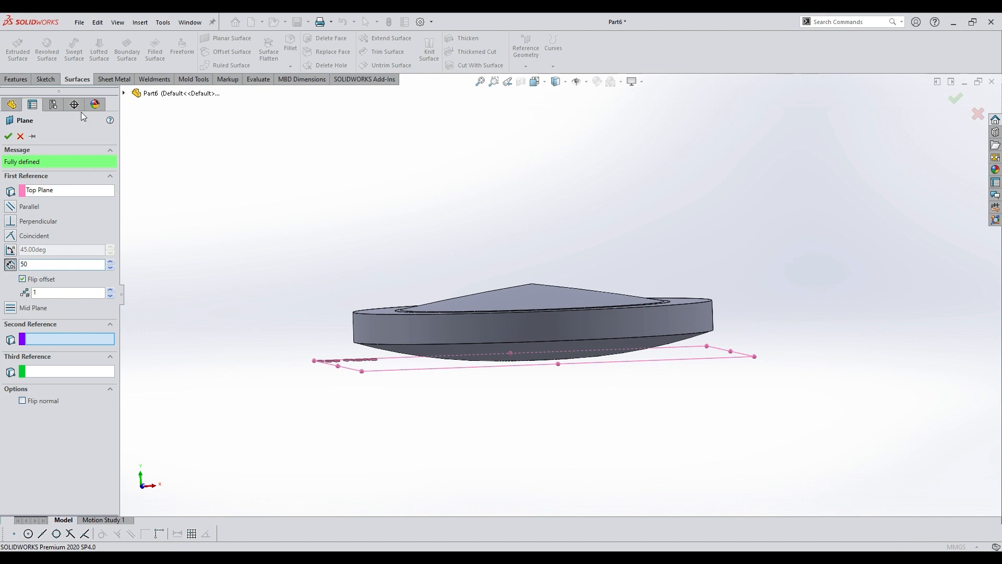
{"action": "key", "text": "Return"}
{"action": "left_click", "coordinate": [23, 279]}
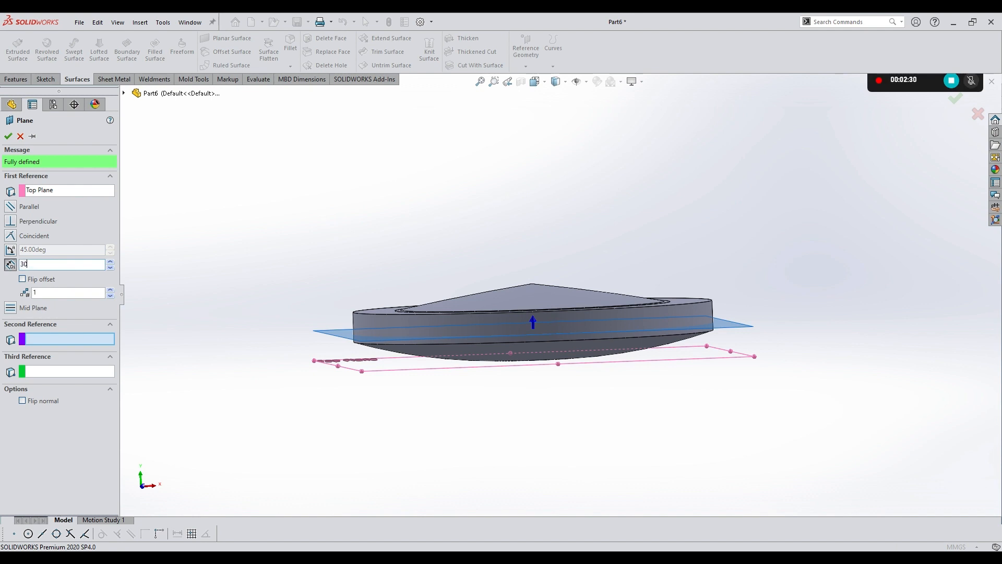
{"action": "key", "text": "Return"}
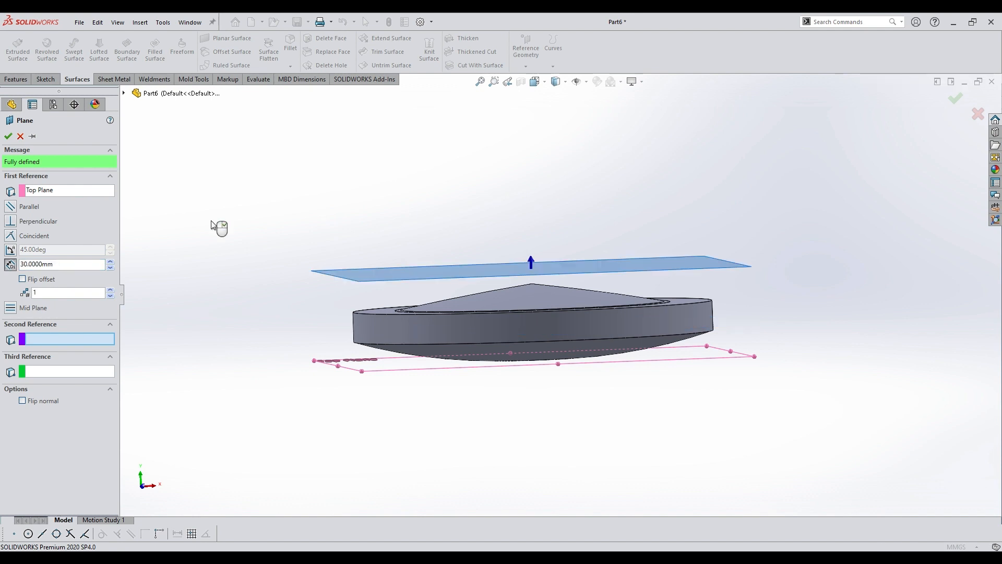
{"action": "left_click", "coordinate": [7, 136]}
Start a sketch on the new offset plane and draw a circle about 42 mm in diameter centred on the origin.
{"action": "left_click", "coordinate": [46, 80]}
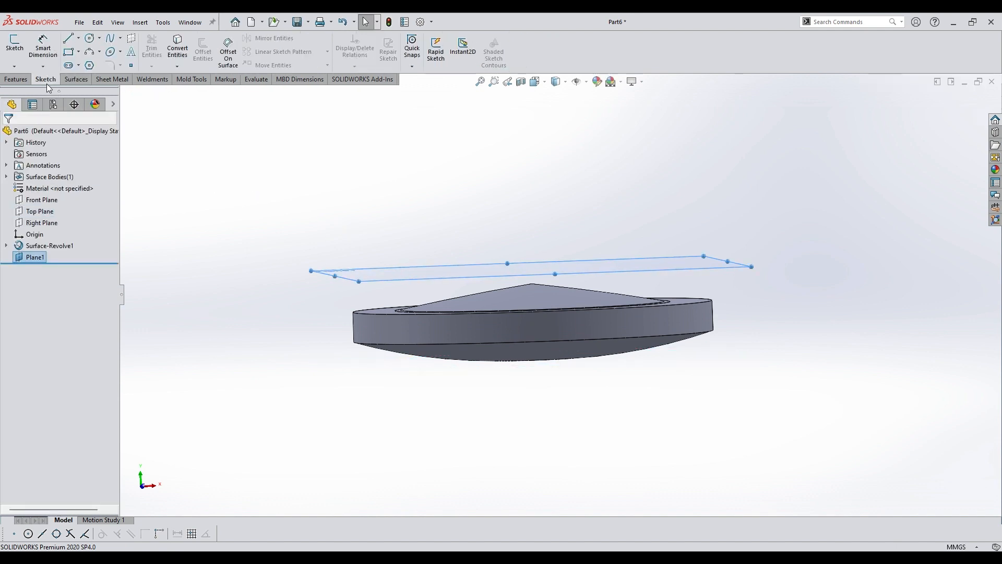
{"action": "left_click", "coordinate": [12, 46]}
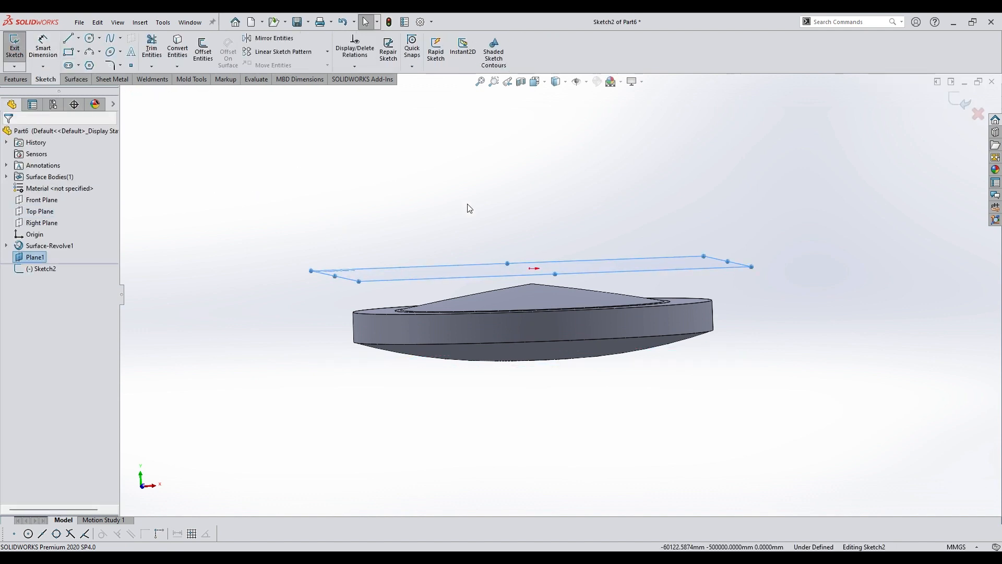
{"action": "key", "text": "space"}
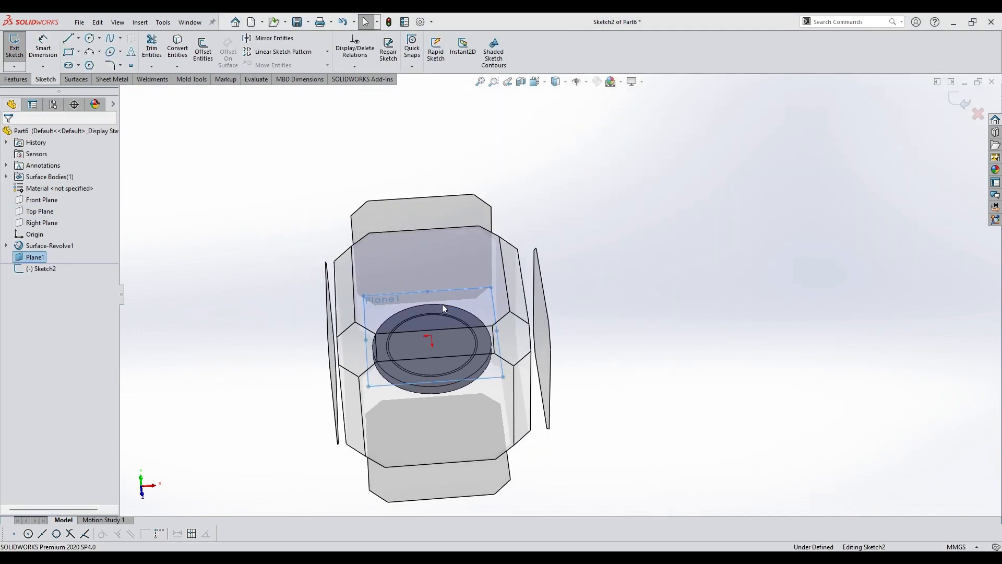
{"action": "left_click", "coordinate": [442, 305]}
{"action": "left_click", "coordinate": [267, 201]}
{"action": "left_click", "coordinate": [90, 38]}
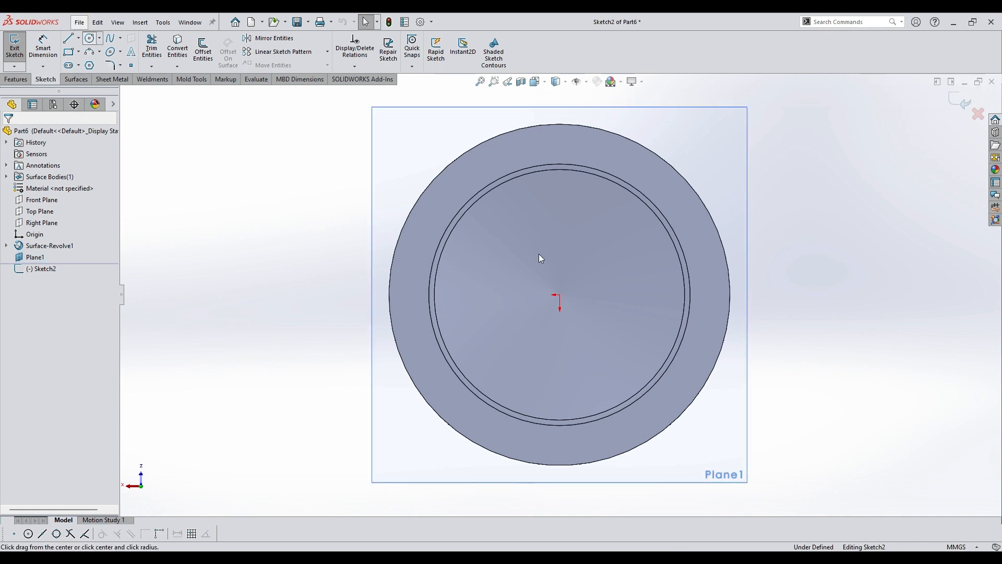
{"action": "left_click", "coordinate": [560, 294]}
{"action": "left_click", "coordinate": [608, 261]}
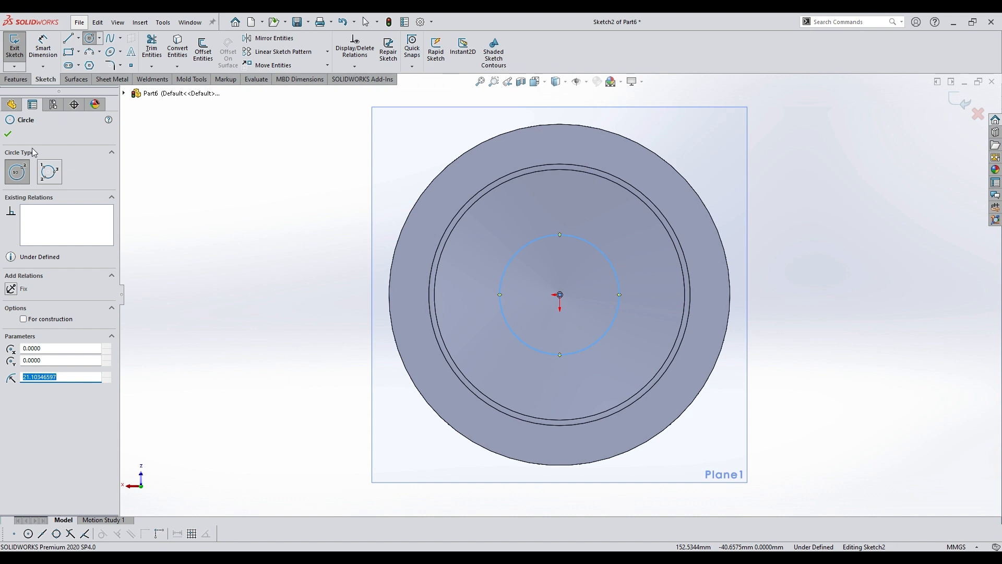
{"action": "left_click", "coordinate": [8, 134]}
Set the circle's diameter to 50 mm and exit the sketch.
{"action": "left_click", "coordinate": [43, 48]}
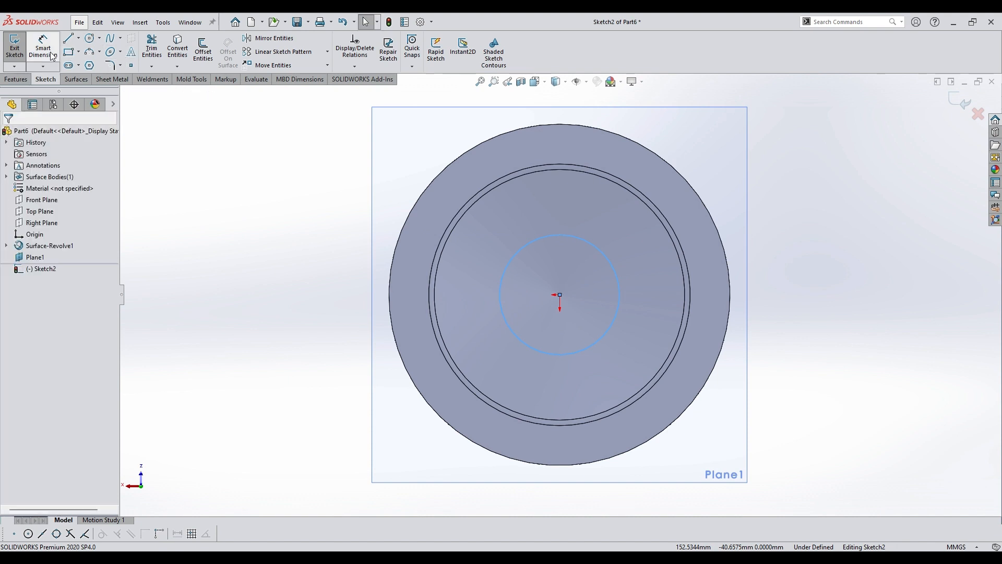
{"action": "left_click", "coordinate": [616, 273]}
{"action": "left_click", "coordinate": [650, 259]}
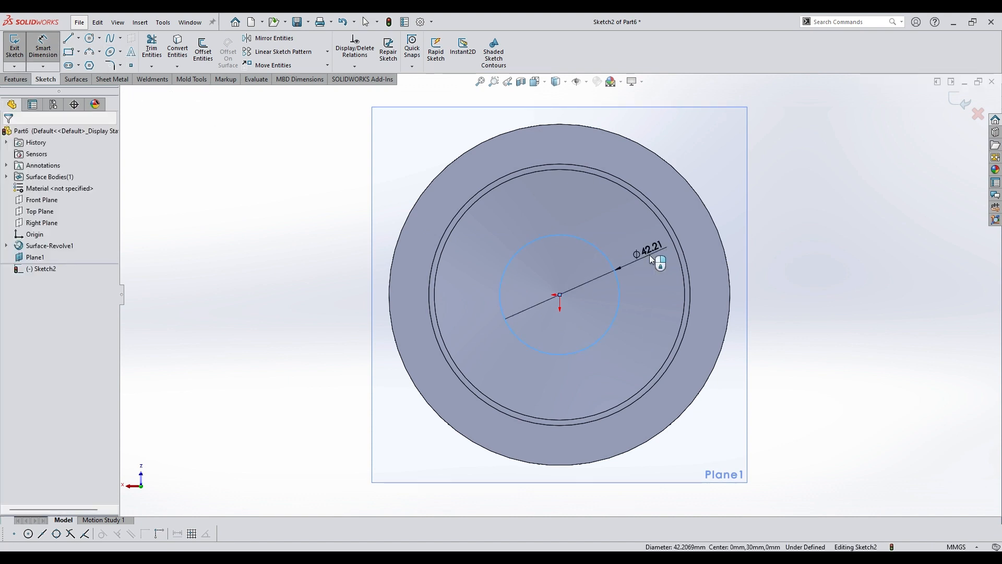
{"action": "type", "text": "50"}
{"action": "key", "text": "Return"}
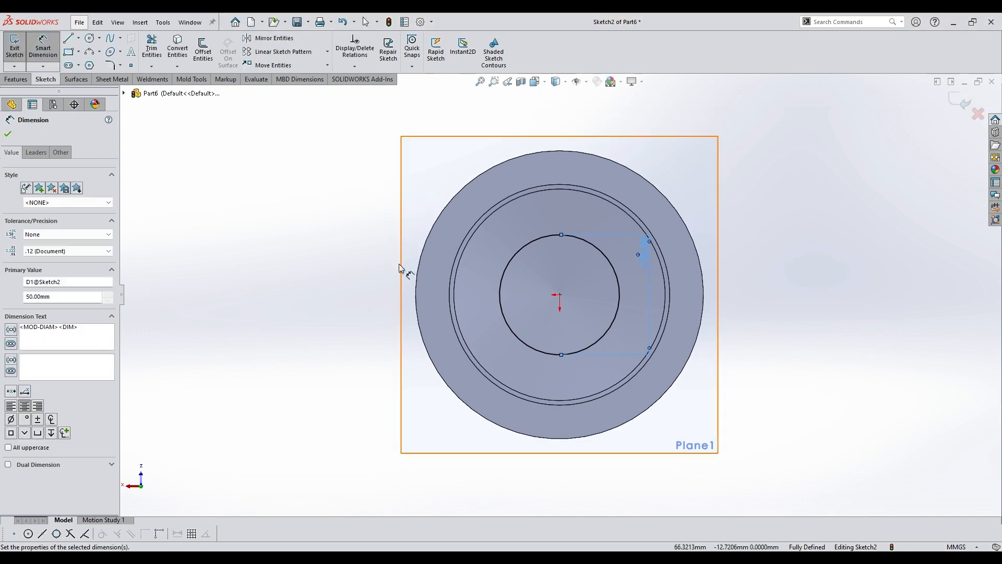
{"action": "left_click", "coordinate": [17, 80]}
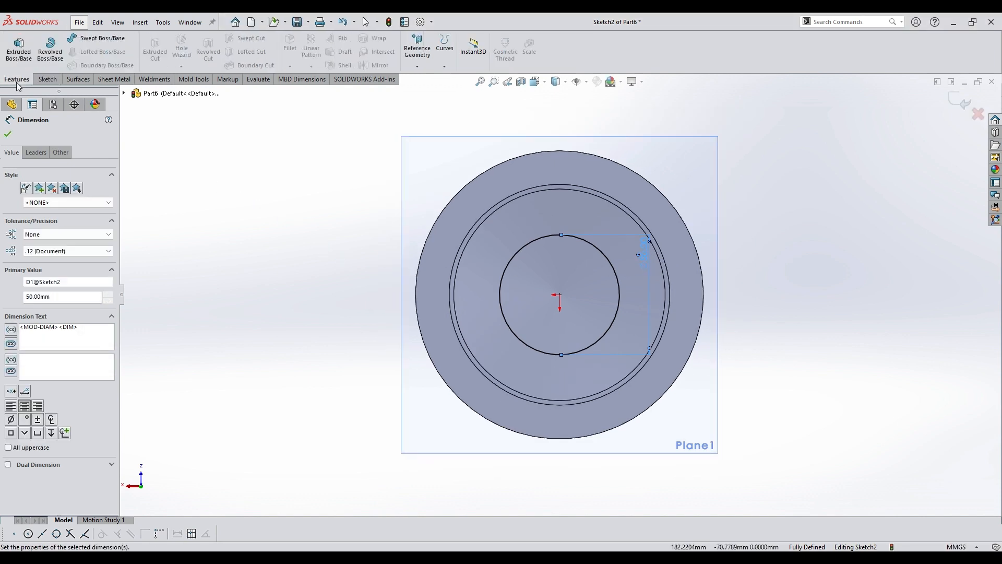
{"action": "middle_click_drag", "start_coordinate": [474, 317], "coordinate": [510, 230]}
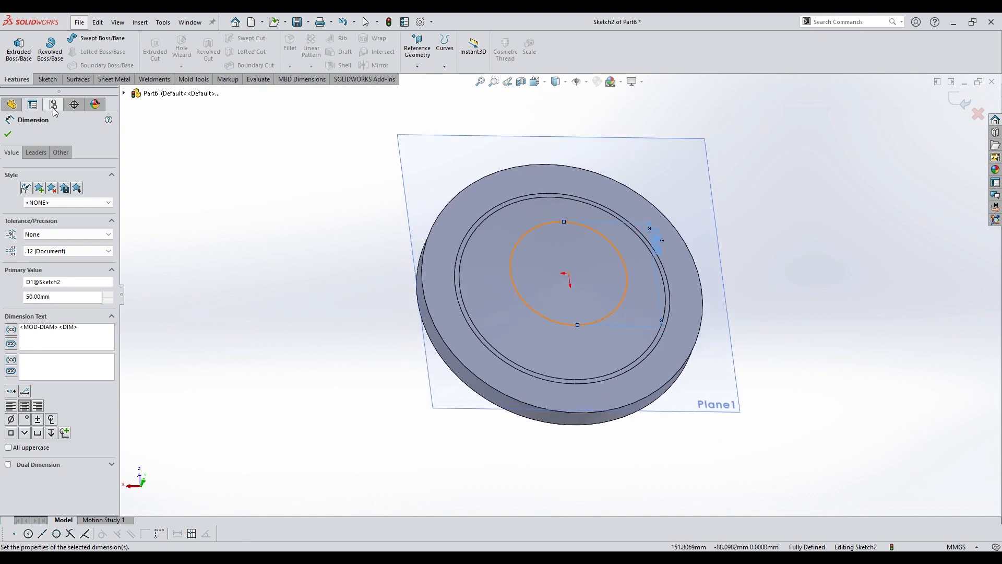
{"action": "key", "text": "Escape"}
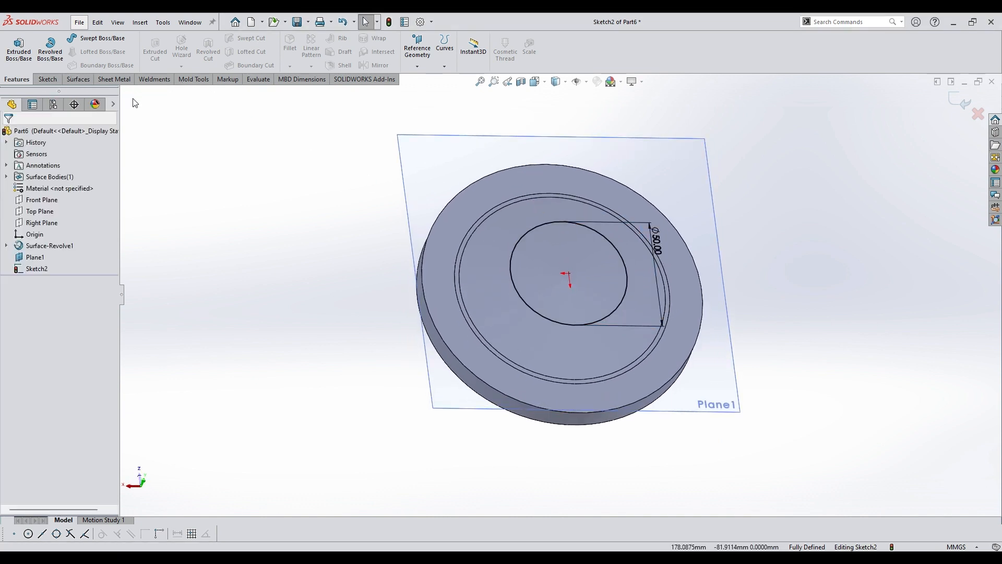
{"action": "left_click", "coordinate": [113, 79]}
{"action": "left_click", "coordinate": [77, 79]}
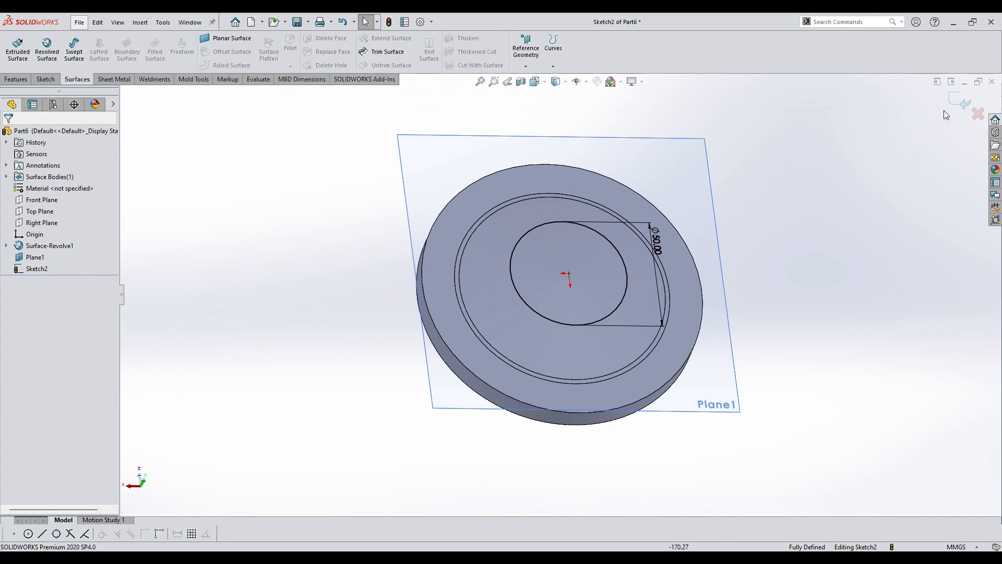
{"action": "left_click", "coordinate": [960, 102]}
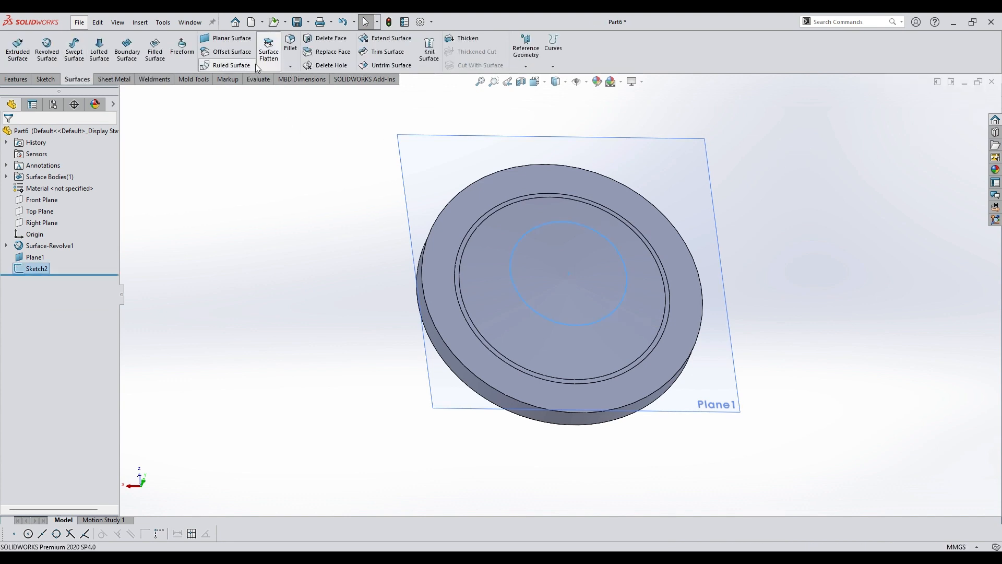
Trim the revolved surface with the 50 mm circle sketch, removing the portion inside the circle on the top.
{"action": "left_click", "coordinate": [387, 51]}
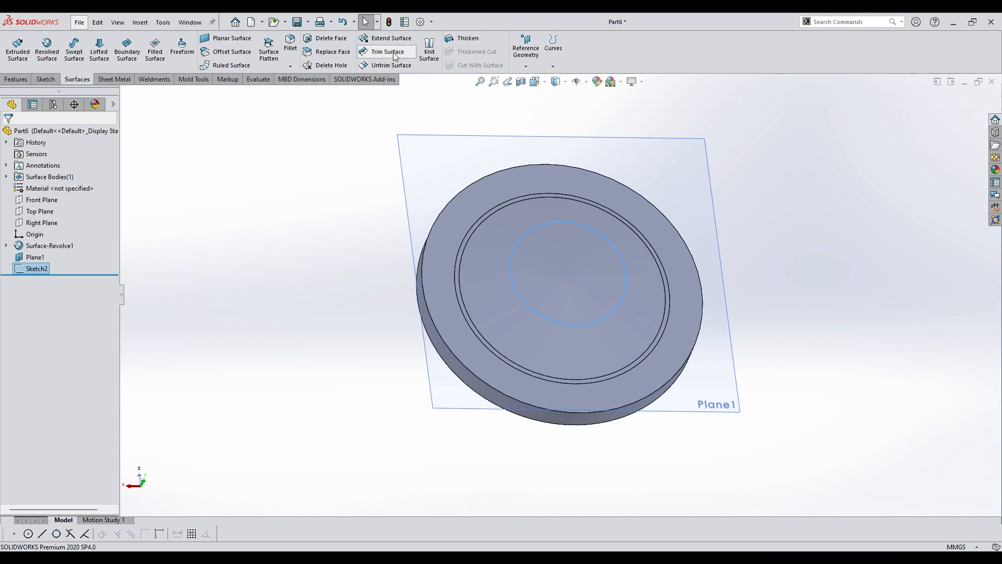
{"action": "left_click", "coordinate": [563, 288]}
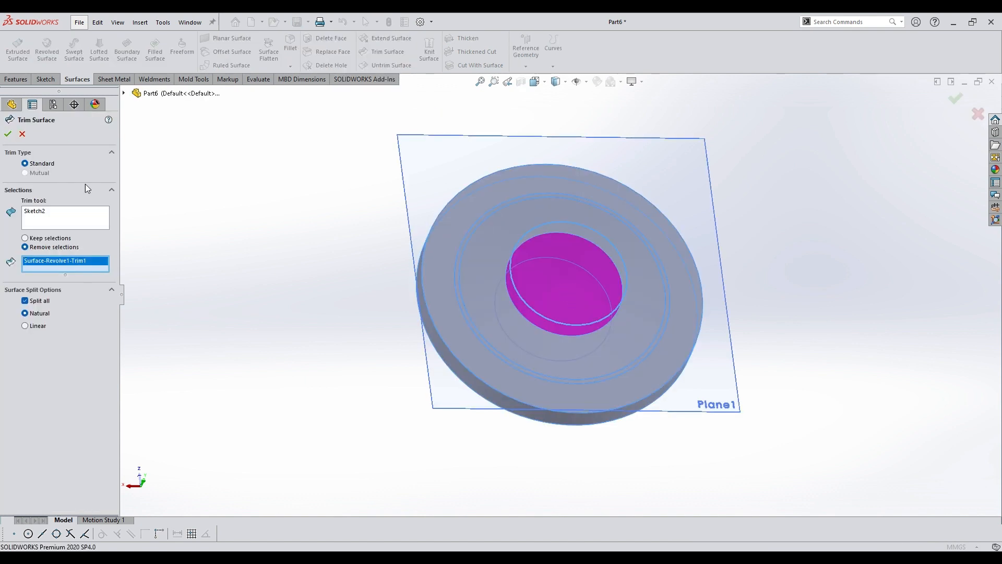
{"action": "middle_click_drag", "start_coordinate": [390, 309], "coordinate": [633, 272]}
{"action": "scroll", "coordinate": [633, 271], "scroll_direction": "down", "scroll_amount": 10}
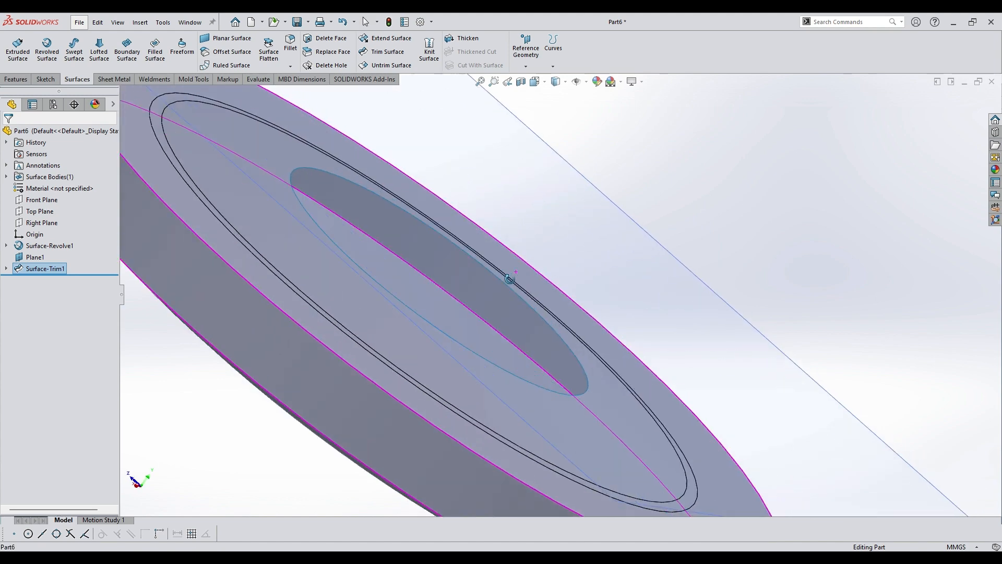
{"action": "middle_click_drag", "start_coordinate": [509, 253], "coordinate": [395, 286]}
{"action": "scroll", "coordinate": [506, 279], "scroll_direction": "up", "scroll_amount": 8}
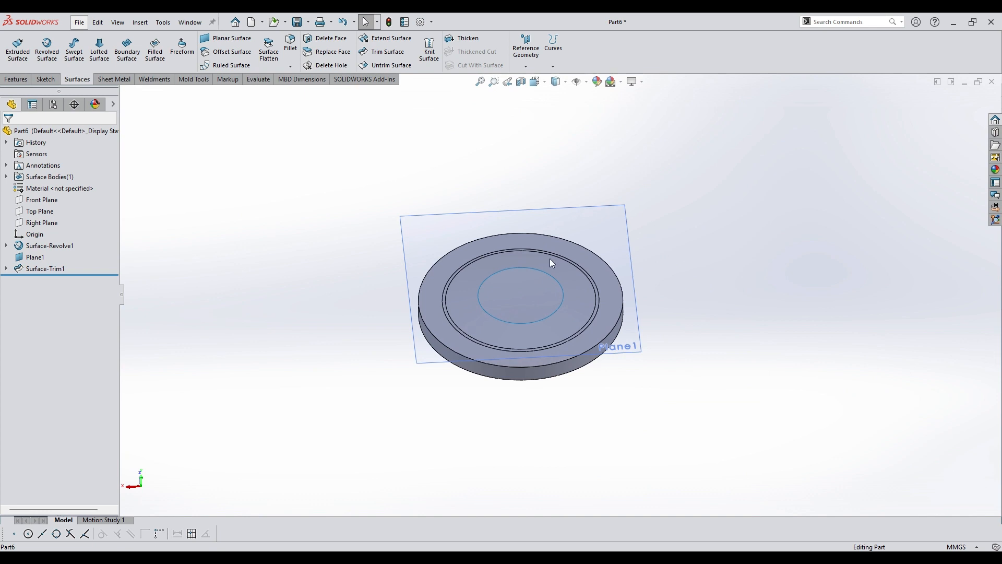
Create a second reference plane offset 30 mm above the first offset plane.
{"action": "middle_click_drag", "start_coordinate": [528, 246], "coordinate": [552, 220]}
{"action": "scroll", "coordinate": [551, 219], "scroll_direction": "up", "scroll_amount": 5}
{"action": "middle_click_drag", "start_coordinate": [543, 274], "coordinate": [544, 206]}
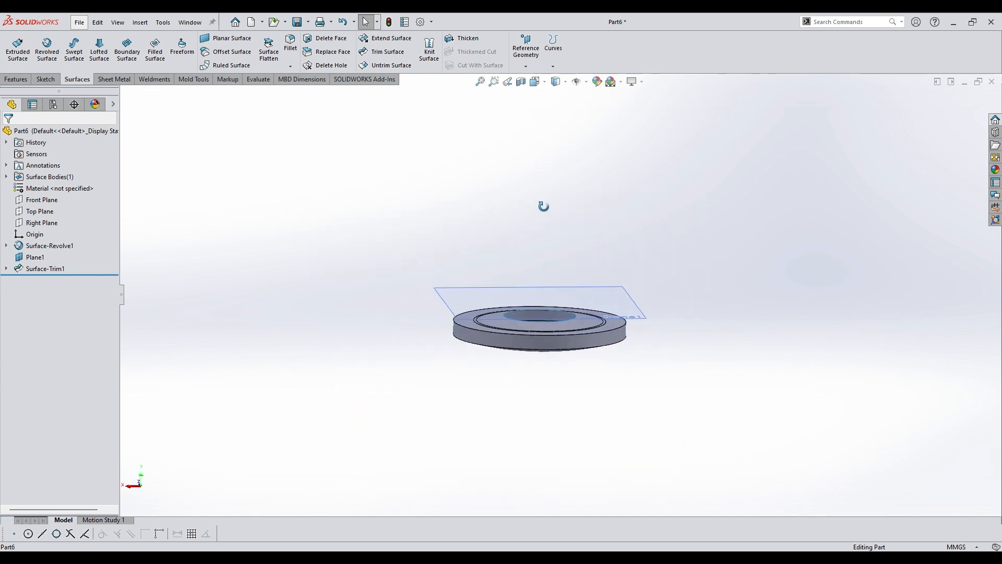
{"action": "left_click", "coordinate": [526, 61]}
{"action": "left_click", "coordinate": [613, 294]}
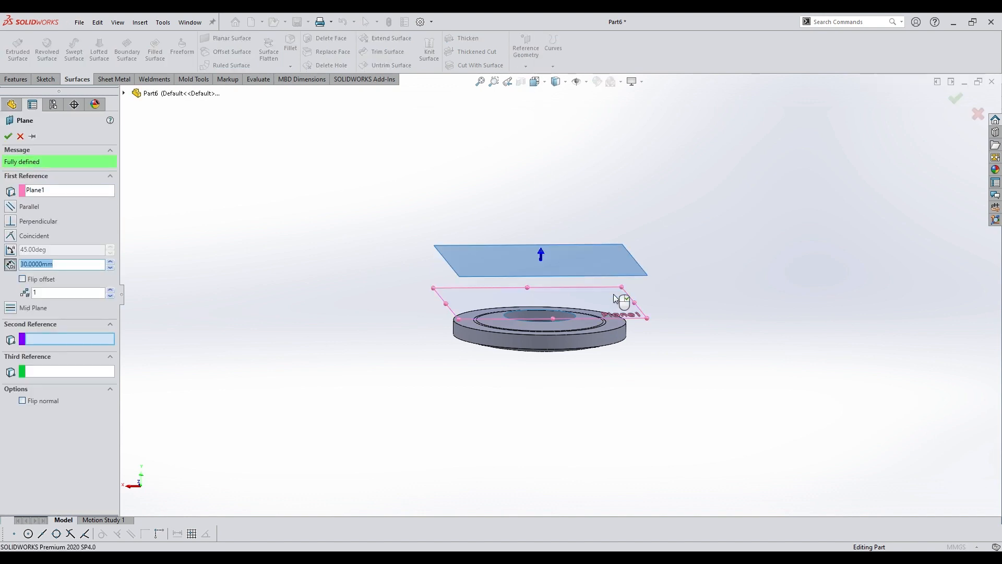
{"action": "middle_click_drag", "start_coordinate": [363, 184], "coordinate": [365, 198]}
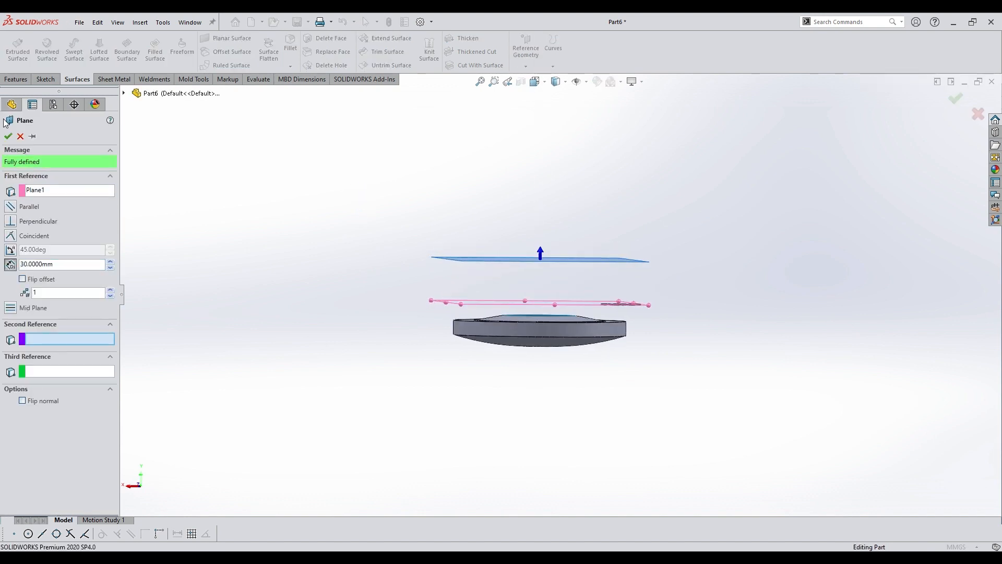
{"action": "left_click", "coordinate": [8, 135]}
Start a sketch on the upper offset plane and draw a circle centred on the origin, smaller than the trimmed opening.
{"action": "middle_click_drag", "start_coordinate": [434, 251], "coordinate": [454, 308]}
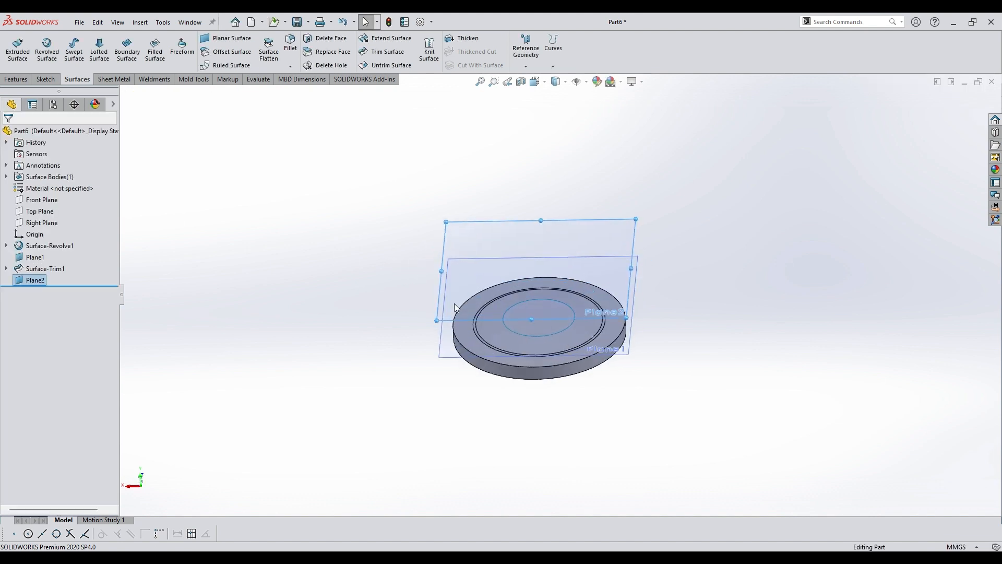
{"action": "left_click", "coordinate": [559, 214]}
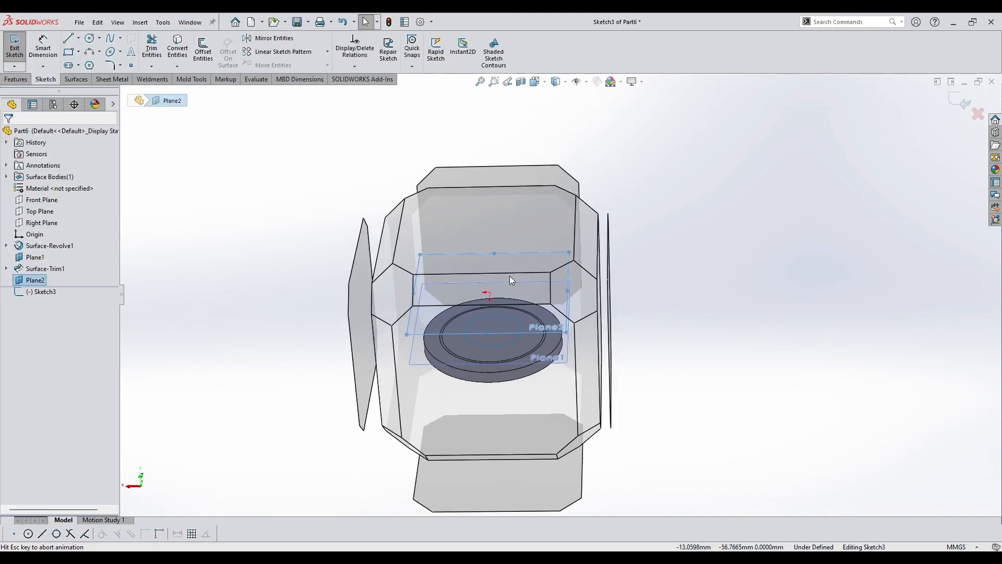
{"action": "left_click", "coordinate": [247, 173]}
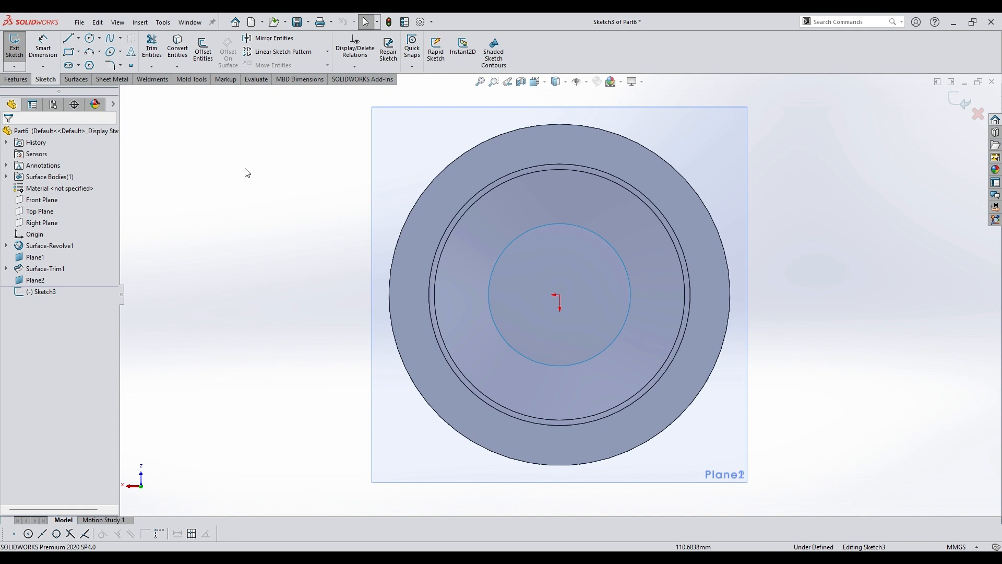
{"action": "left_click", "coordinate": [89, 38]}
{"action": "left_click", "coordinate": [559, 294]}
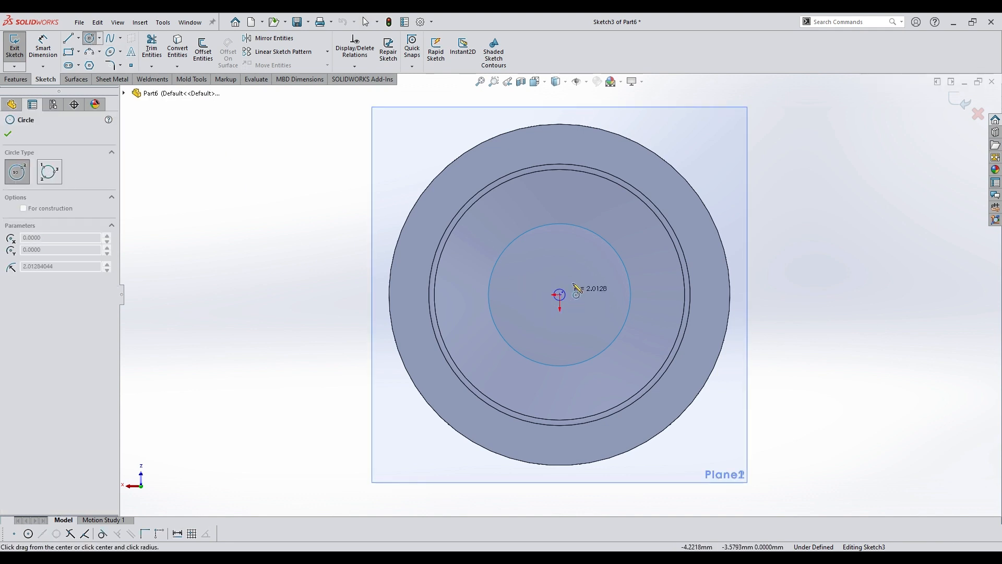
{"action": "left_click", "coordinate": [576, 269]}
Set the diameter of the circle on the upper offset plane to 20 mm and exit the sketch.
{"action": "left_click", "coordinate": [43, 48]}
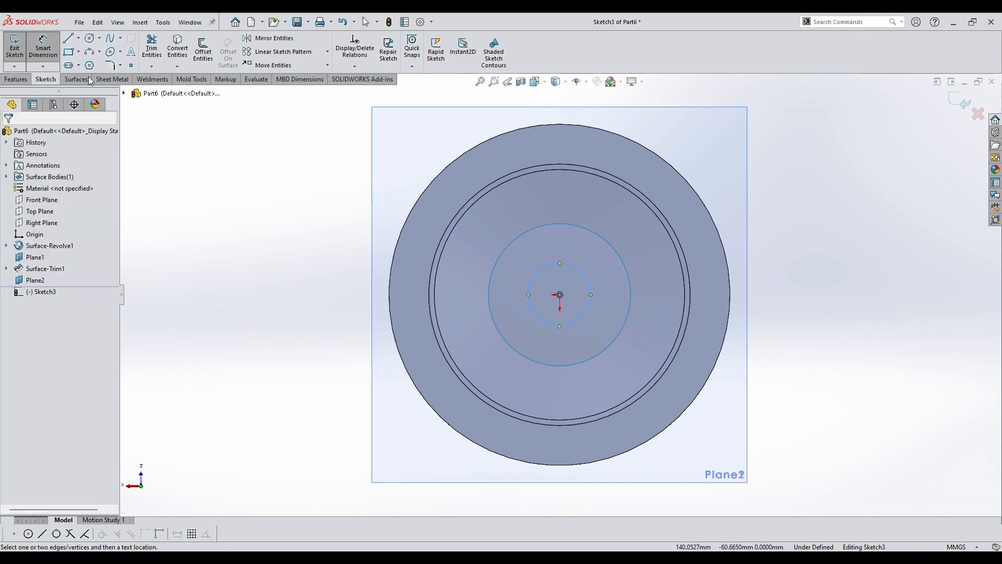
{"action": "left_click", "coordinate": [582, 323]}
{"action": "left_click", "coordinate": [618, 320]}
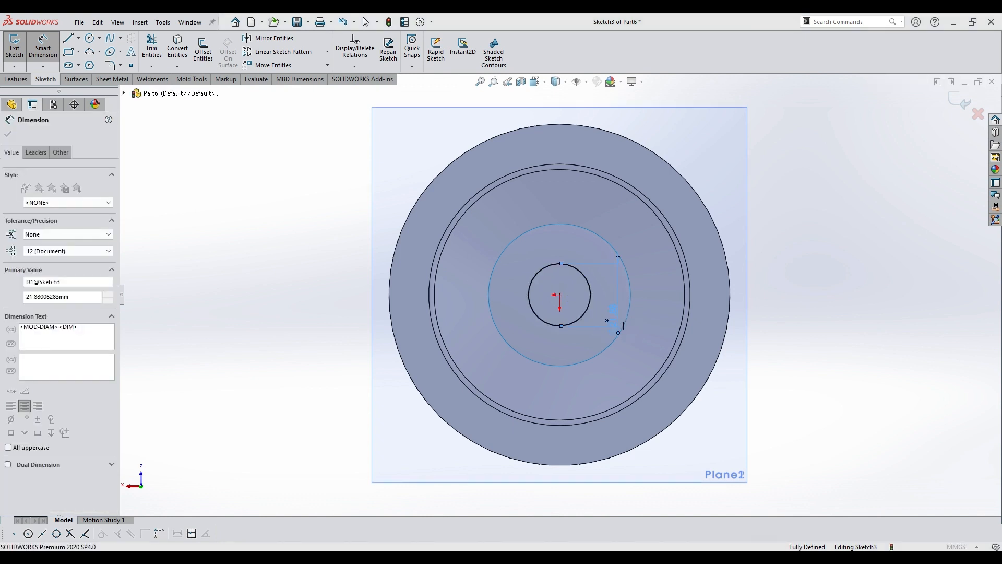
{"action": "type", "text": "20"}
{"action": "key", "text": "Return"}
{"action": "left_click", "coordinate": [773, 310]}
{"action": "key", "text": "Escape"}
{"action": "scroll", "coordinate": [755, 308], "scroll_direction": "up", "scroll_amount": 3}
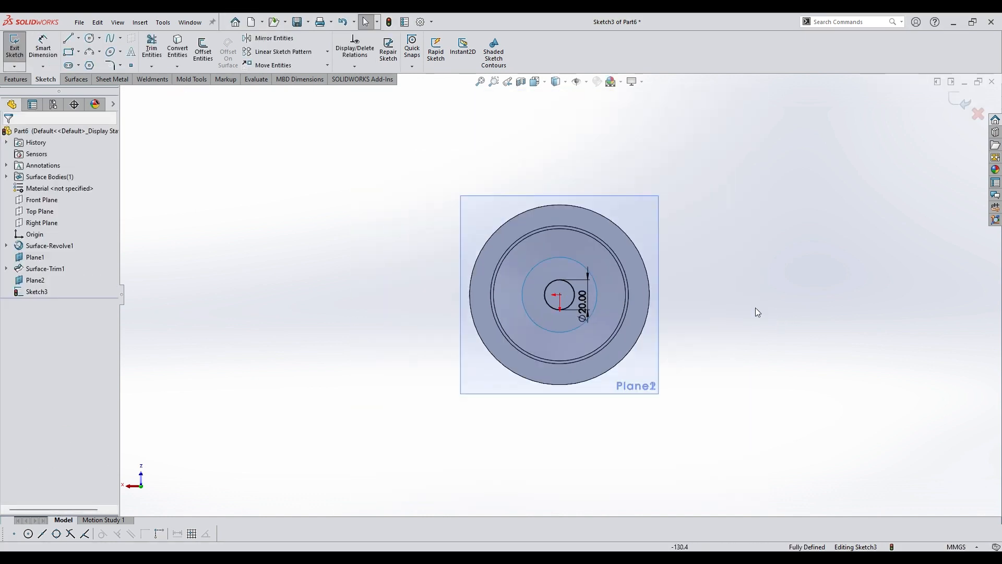
{"action": "left_click", "coordinate": [953, 108]}
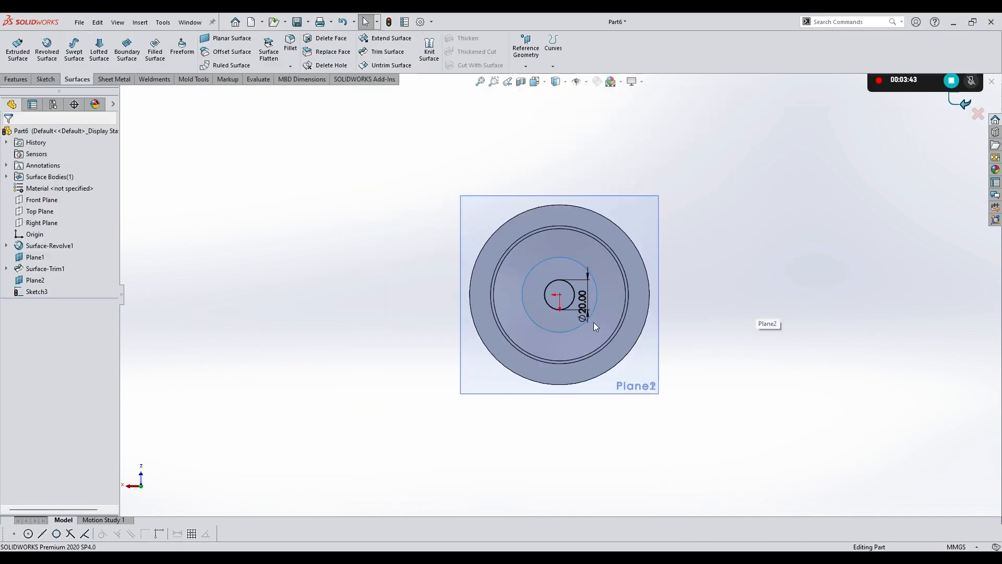
Start a lofted surface using the 20 mm circle sketch and the edge of the trimmed circular opening as profiles.
{"action": "middle_click_drag", "start_coordinate": [593, 321], "coordinate": [600, 202]}
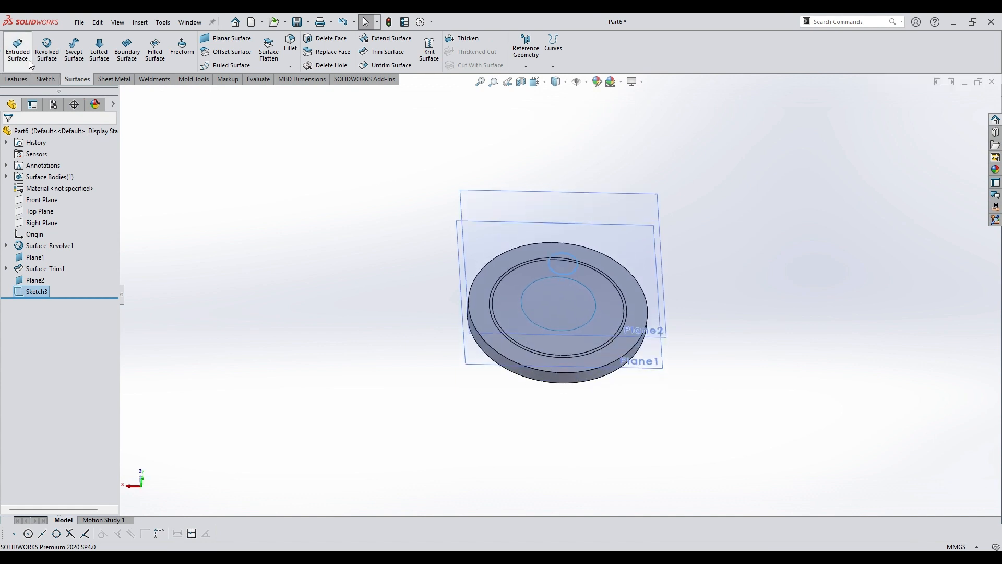
{"action": "left_click", "coordinate": [100, 50]}
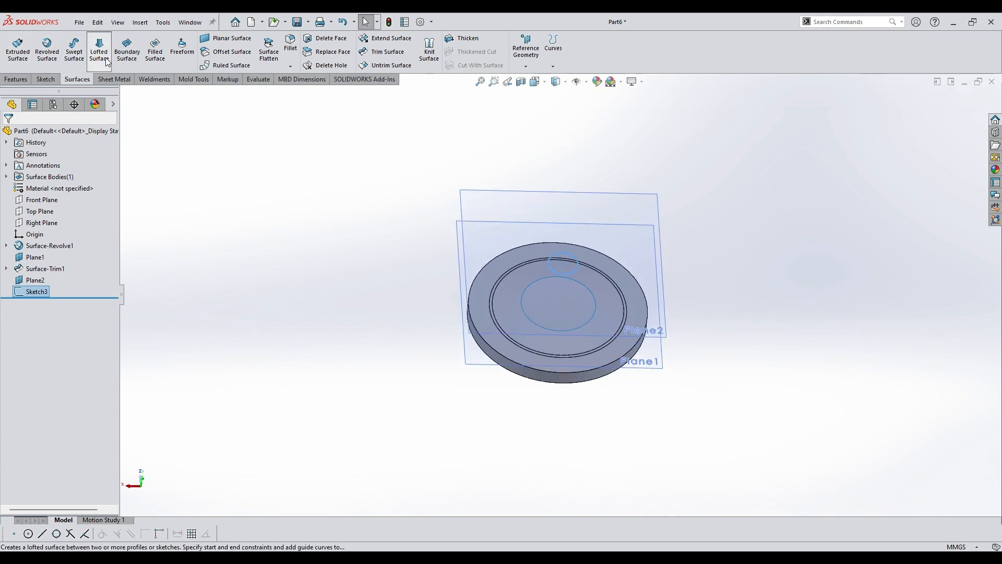
{"action": "scroll", "coordinate": [554, 325], "scroll_direction": "down", "scroll_amount": 5}
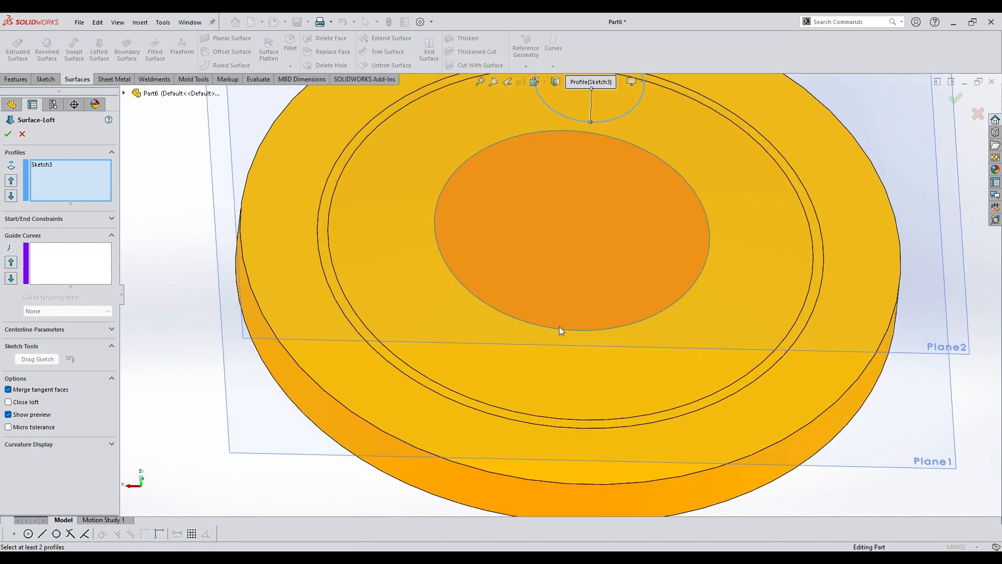
{"action": "left_click", "coordinate": [608, 119]}
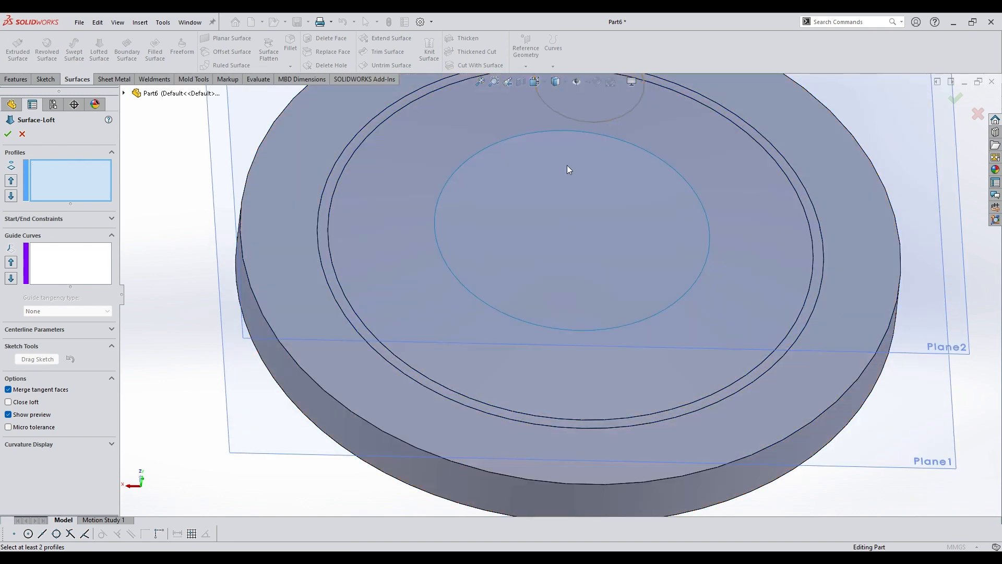
{"action": "scroll", "coordinate": [598, 165], "scroll_direction": "up", "scroll_amount": 5}
{"action": "middle_click_drag", "start_coordinate": [600, 167], "coordinate": [648, 120]}
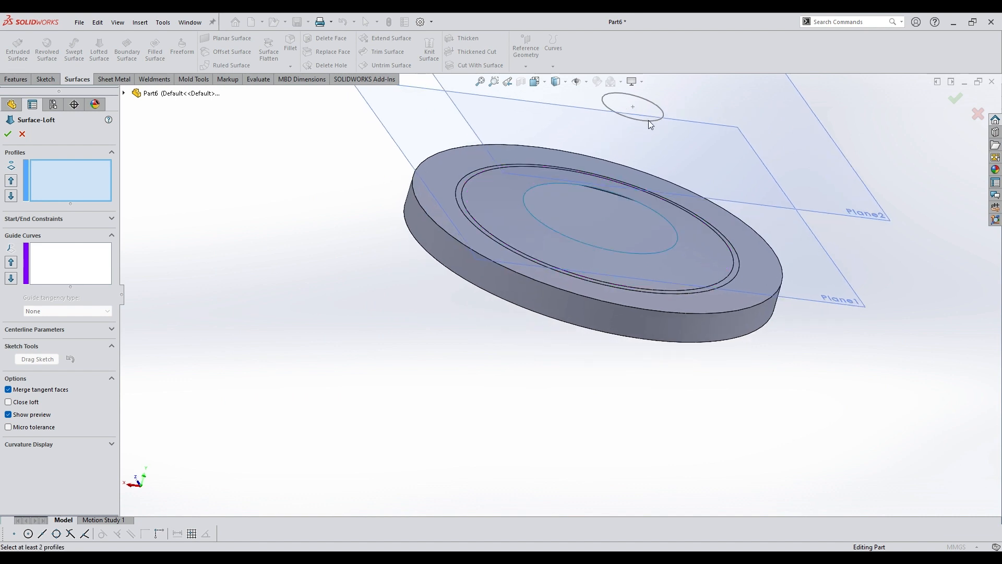
{"action": "left_click", "coordinate": [648, 120]}
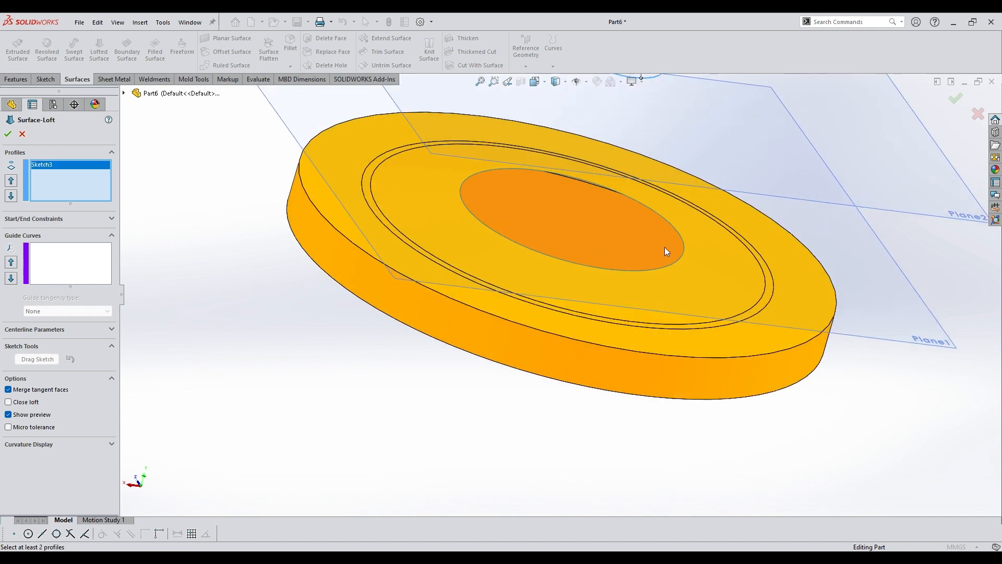
{"action": "scroll", "coordinate": [709, 251], "scroll_direction": "down", "scroll_amount": 3}
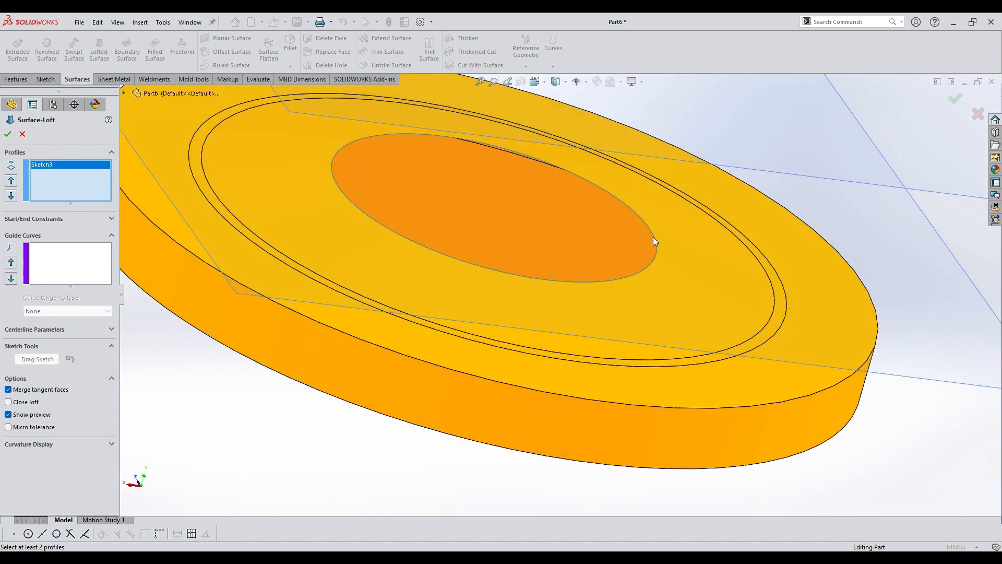
{"action": "left_click", "coordinate": [653, 234]}
{"action": "scroll", "coordinate": [605, 250], "scroll_direction": "up", "scroll_amount": 6}
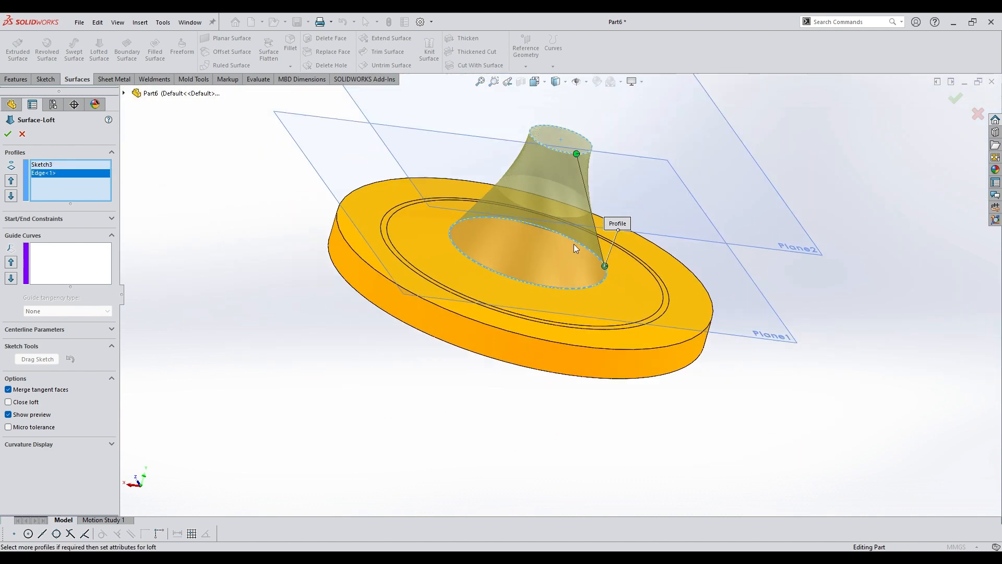
Move the loft's connector point on the upper circle in line with the one on the lower edge and accept the loft.
{"action": "middle_click_drag", "start_coordinate": [571, 242], "coordinate": [518, 255]}
{"action": "scroll", "coordinate": [541, 220], "scroll_direction": "down", "scroll_amount": 3}
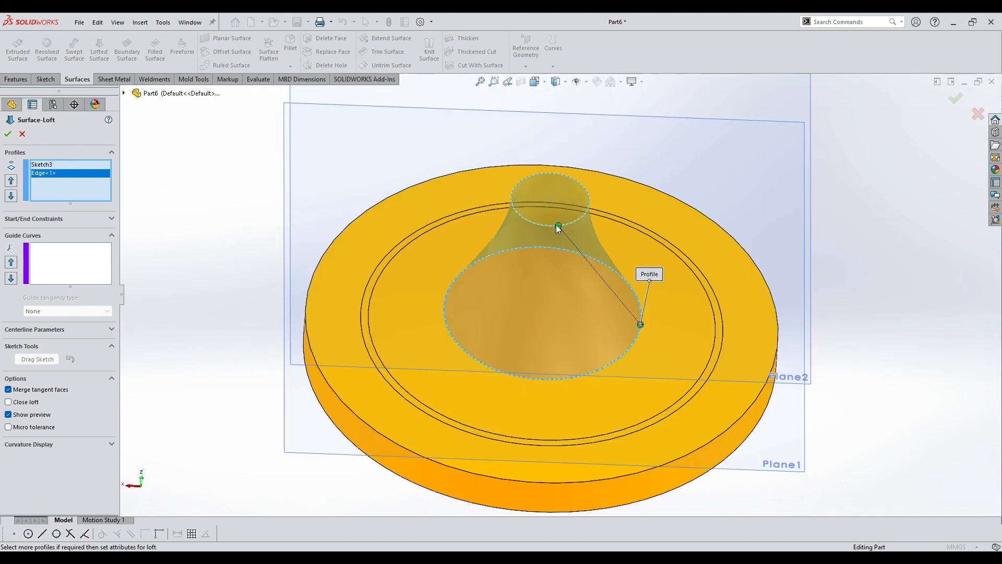
{"action": "left_click_drag", "start_coordinate": [557, 225], "coordinate": [589, 208]}
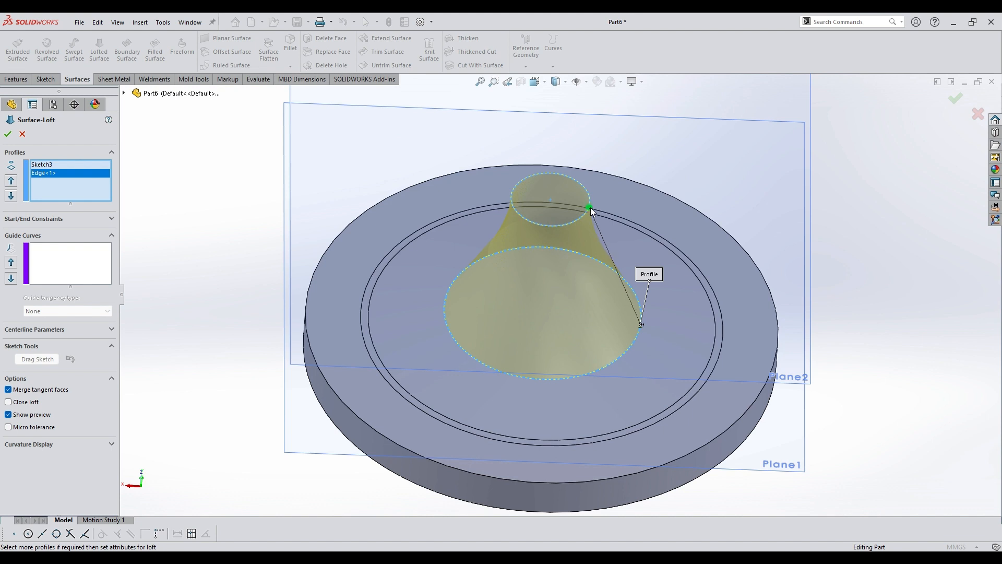
{"action": "middle_click_drag", "start_coordinate": [862, 298], "coordinate": [839, 260]}
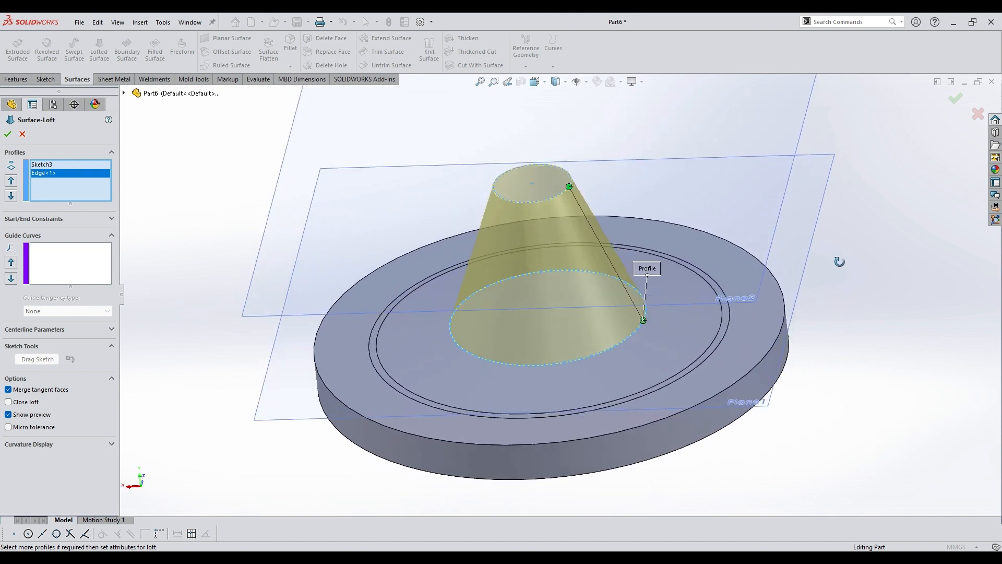
{"action": "left_click", "coordinate": [8, 135]}
Hide the lower offset plane.
{"action": "scroll", "coordinate": [606, 284], "scroll_direction": "up", "scroll_amount": 3}
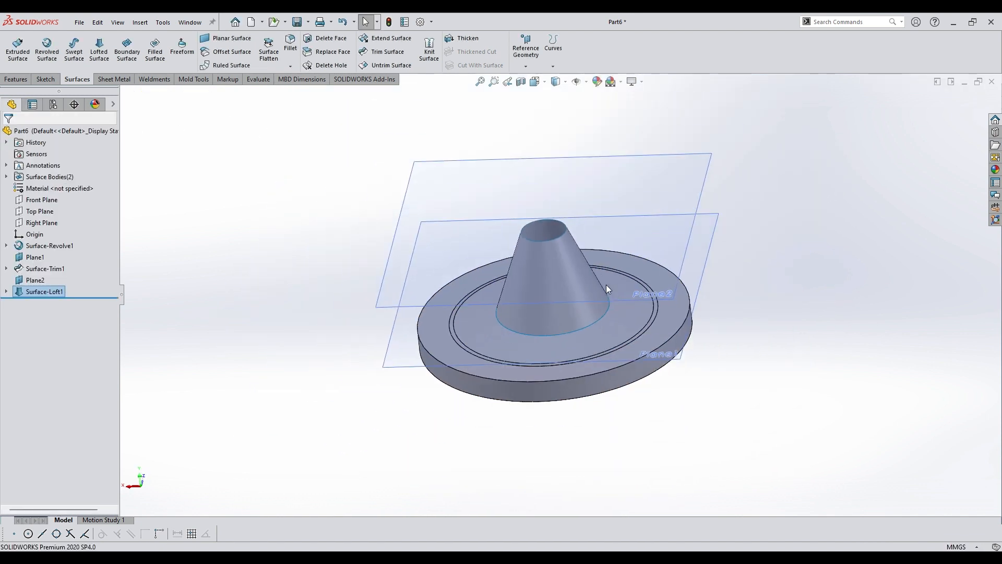
{"action": "middle_click_drag", "start_coordinate": [606, 284], "coordinate": [663, 306]}
{"action": "left_click", "coordinate": [724, 281]}
Start a sketch on the upper offset plane and draw a circle about 20 mm in diameter centred on the origin over the loft's top opening.
{"action": "left_click", "coordinate": [620, 214]}
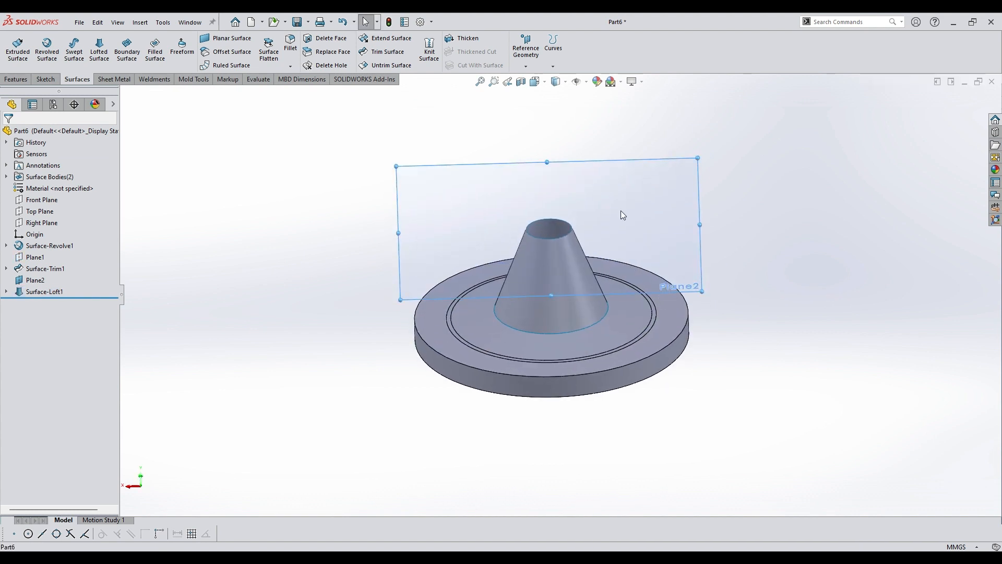
{"action": "middle_click_drag", "start_coordinate": [483, 220], "coordinate": [484, 193]}
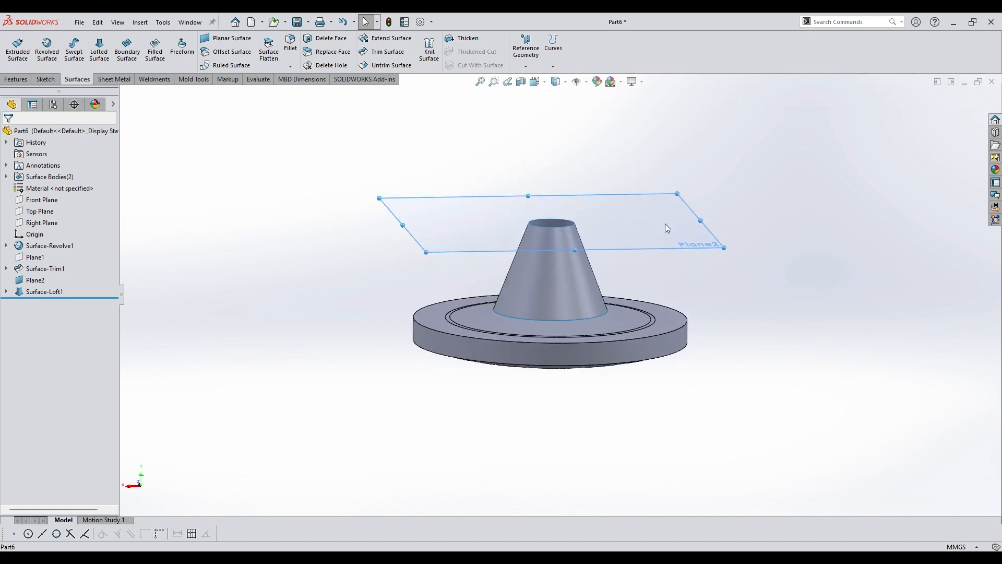
{"action": "left_click", "coordinate": [689, 209]}
{"action": "key", "text": "space"}
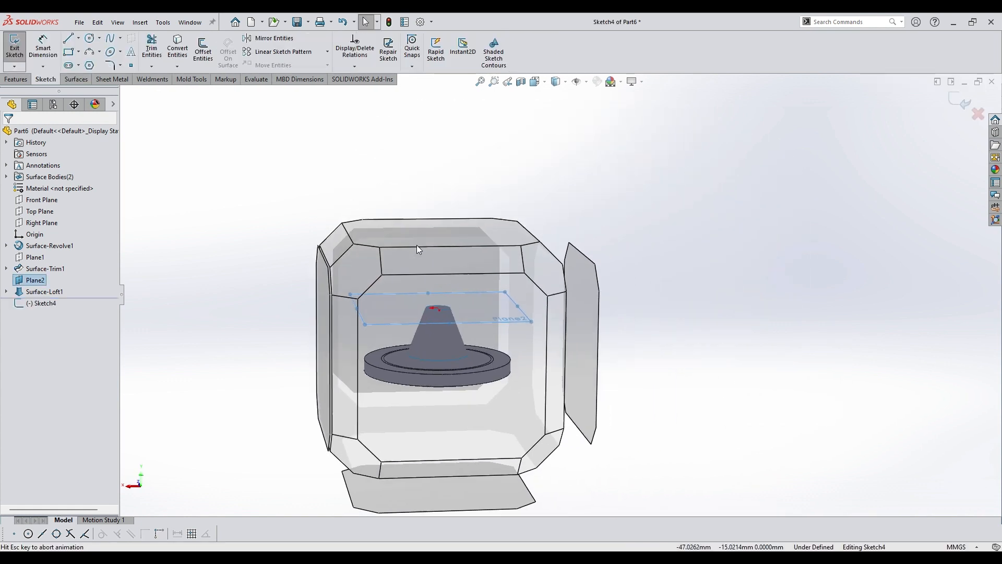
{"action": "left_click", "coordinate": [416, 236]}
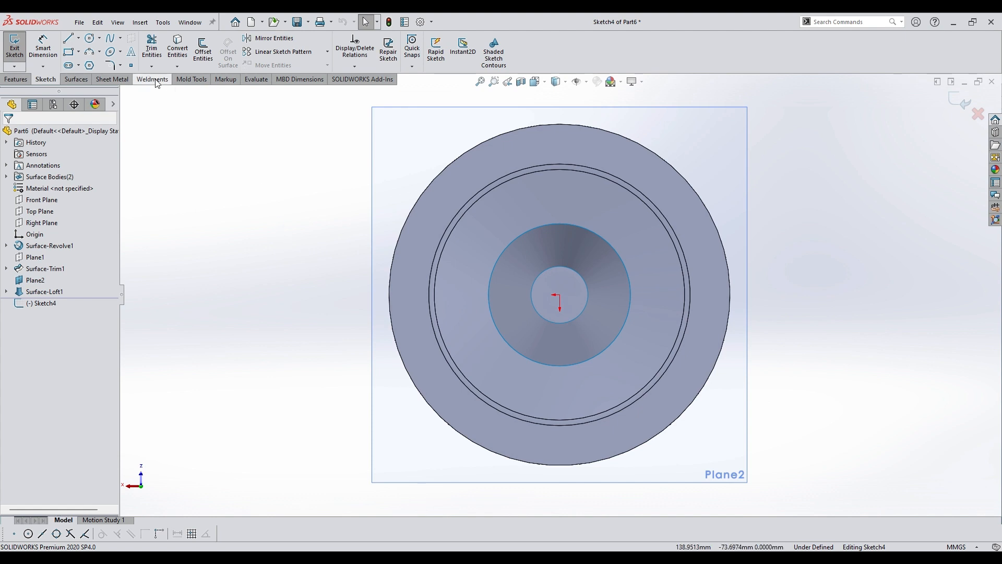
{"action": "left_click", "coordinate": [90, 37]}
{"action": "scroll", "coordinate": [567, 313], "scroll_direction": "down", "scroll_amount": 6}
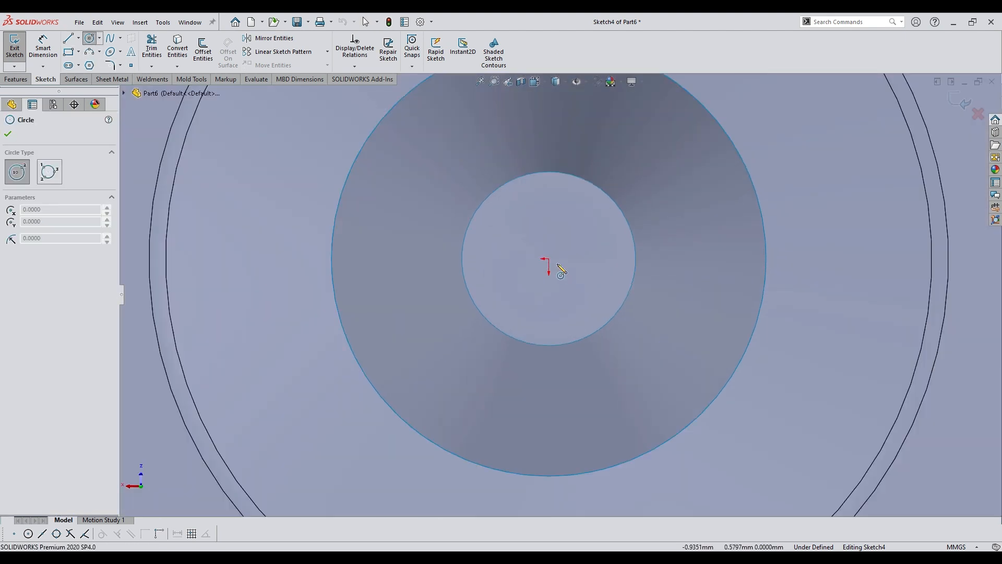
{"action": "left_click", "coordinate": [549, 259]}
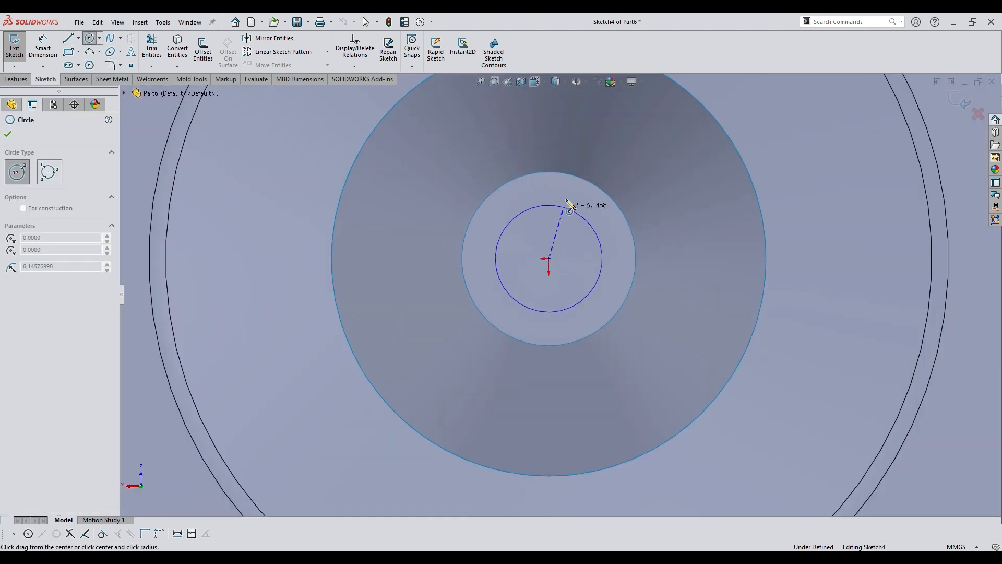
{"action": "left_click", "coordinate": [567, 179]}
{"action": "key", "text": "Escape"}
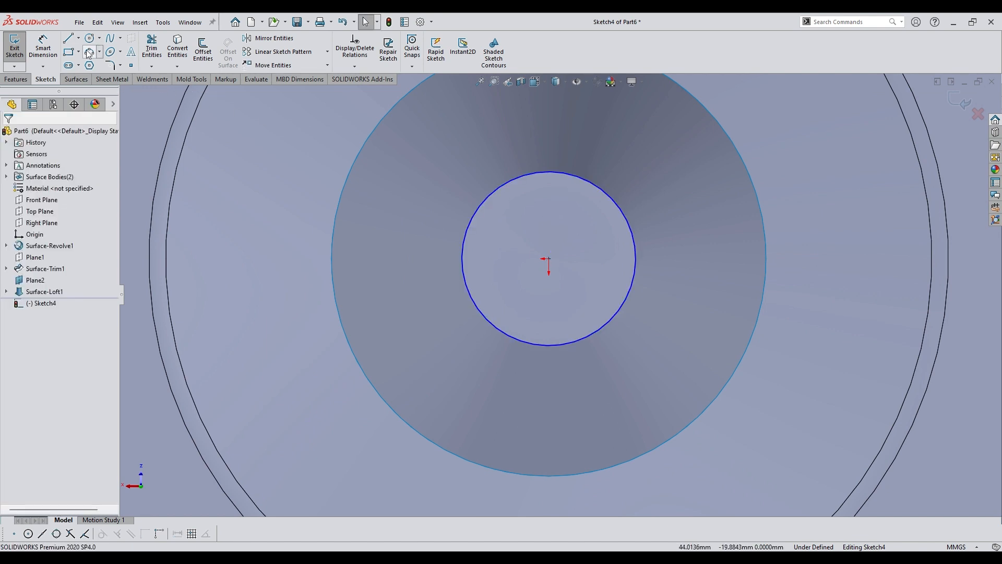
Dimension the new circle to a diameter of 20 mm.
{"action": "left_click", "coordinate": [40, 50]}
{"action": "left_click", "coordinate": [636, 252]}
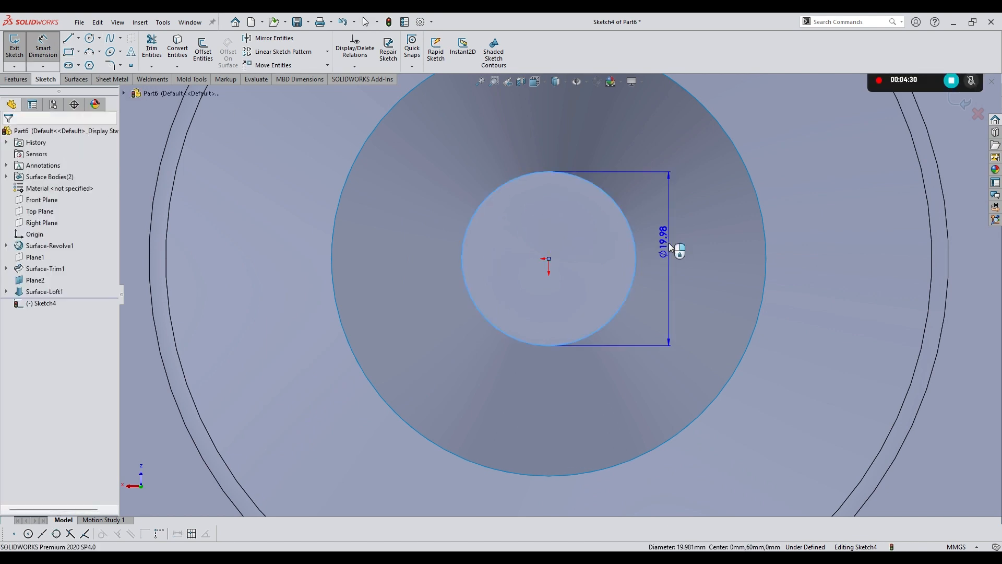
{"action": "left_click", "coordinate": [668, 243]}
{"action": "type", "text": "20"}
{"action": "key", "text": "Return"}
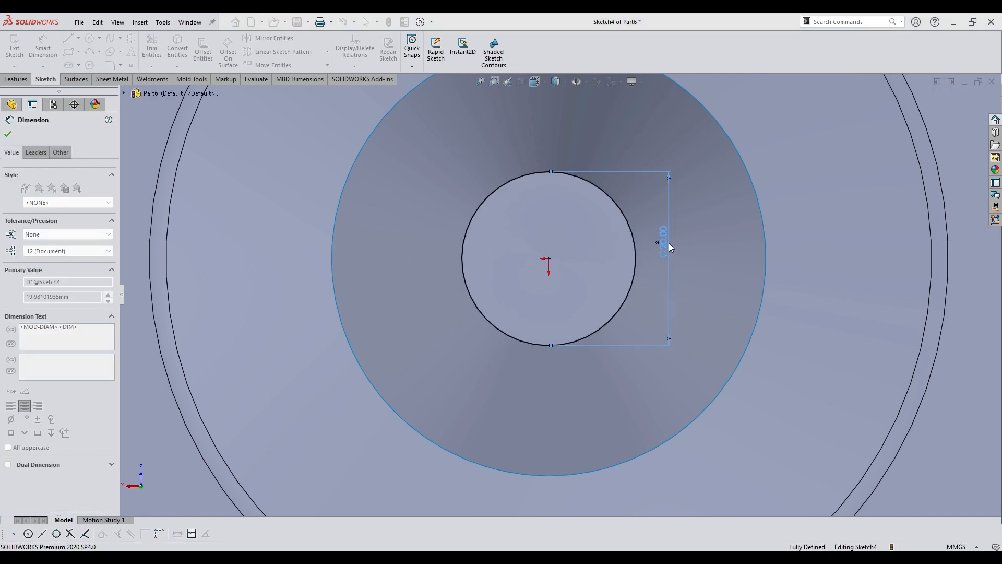
{"action": "key", "text": "Escape"}
{"action": "scroll", "coordinate": [547, 228], "scroll_direction": "up", "scroll_amount": 3}
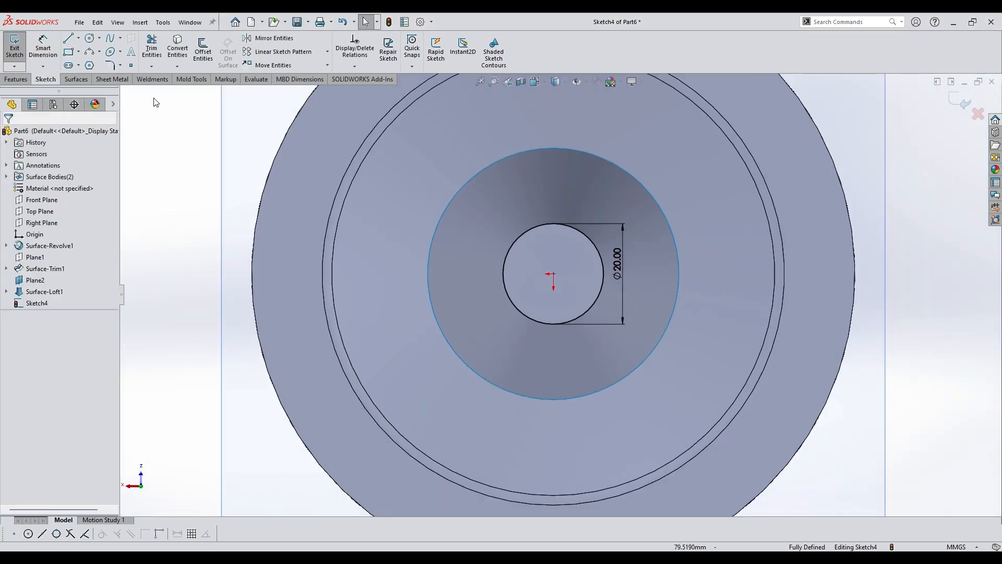
{"action": "key", "text": "f"}
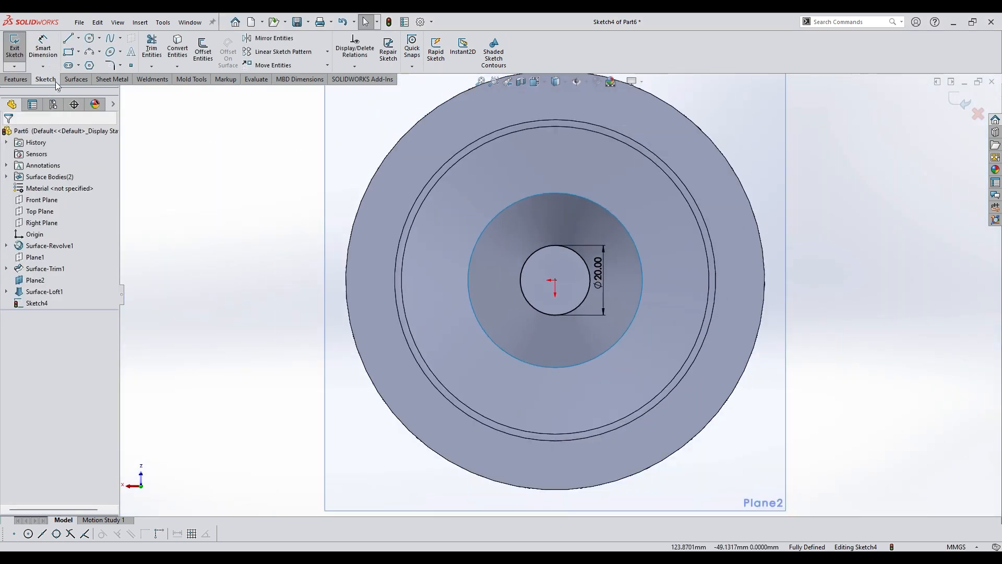
Extrude the 20 mm circle upward as a surface with a blind depth of 100 mm.
{"action": "left_click", "coordinate": [76, 80]}
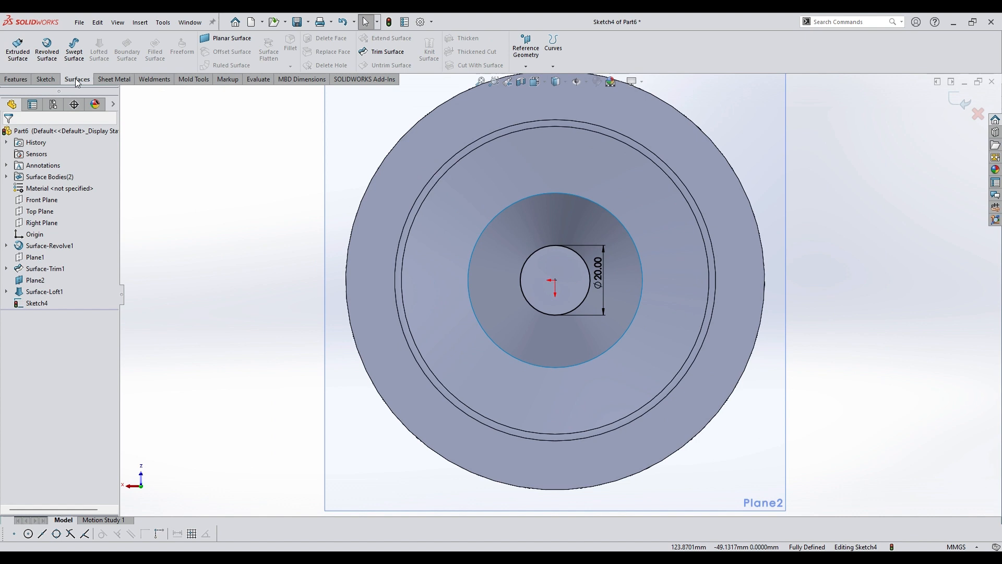
{"action": "left_click", "coordinate": [19, 52]}
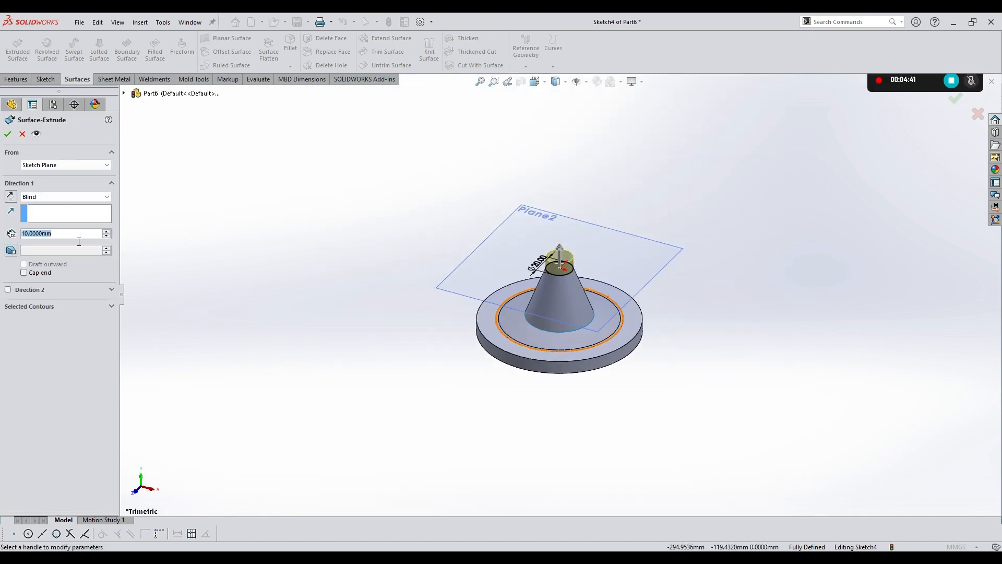
{"action": "type", "text": "10"}
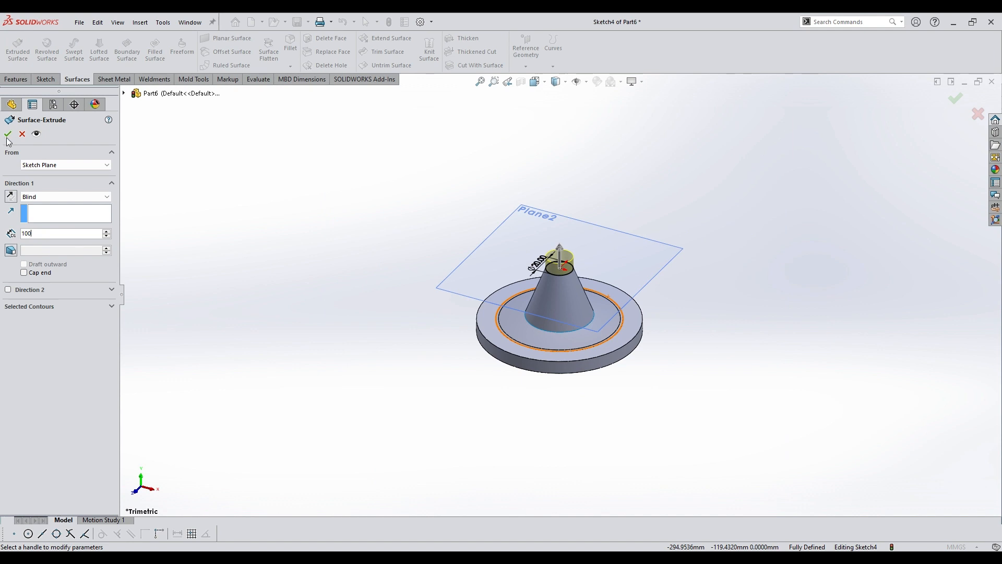
{"action": "type", "text": "0"}
{"action": "key", "text": "Return"}
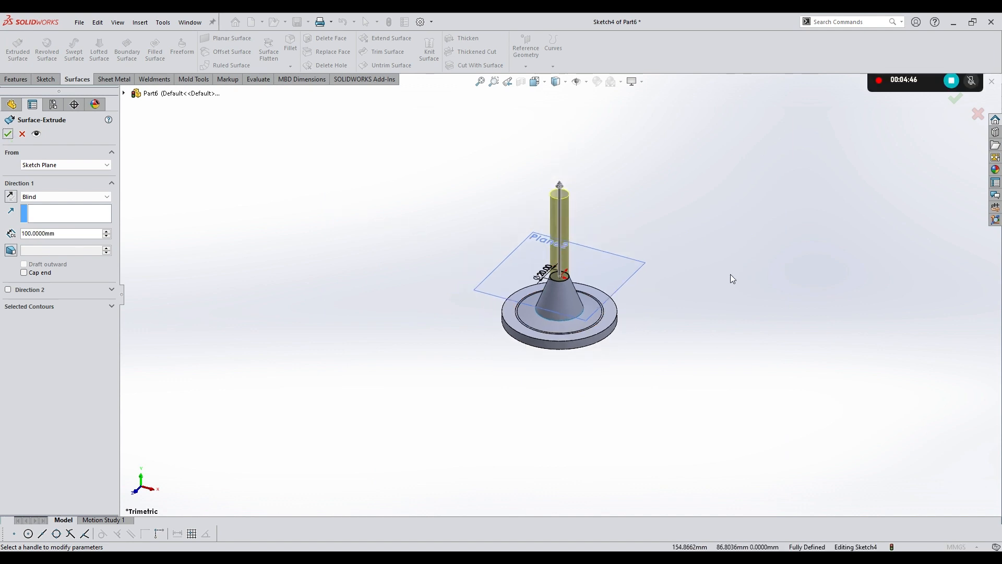
{"action": "left_click", "coordinate": [8, 133]}
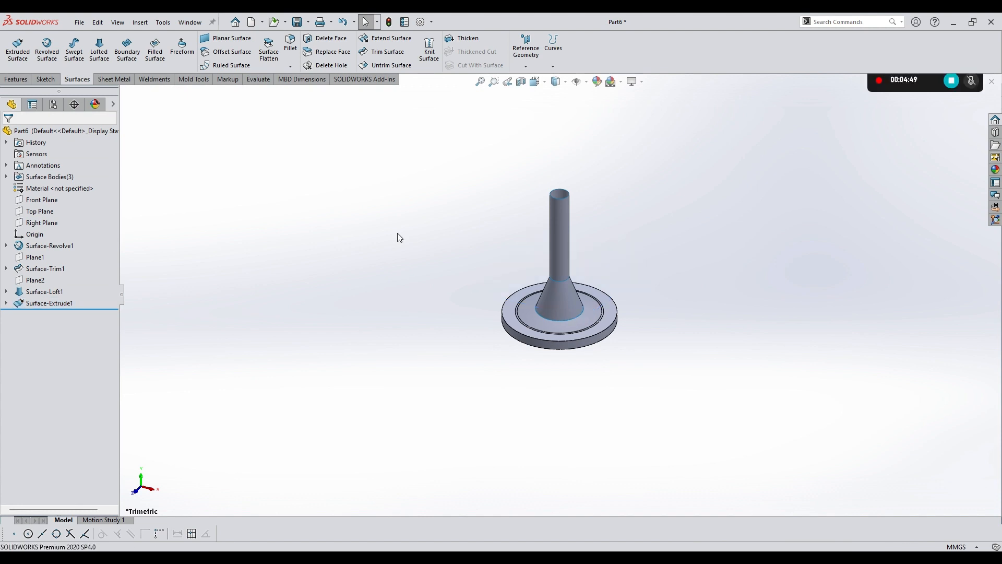
Start a sketch on the flat outer rim face on top of the revolved base.
{"action": "middle_click_drag", "start_coordinate": [624, 277], "coordinate": [639, 240]}
{"action": "scroll", "coordinate": [590, 319], "scroll_direction": "down", "scroll_amount": 4}
{"action": "mouse_move", "coordinate": [587, 323]}
{"action": "middle_mouse_down"}
{"action": "mouse_move", "coordinate": [582, 358]}
{"action": "mouse_move", "coordinate": [575, 331]}
{"action": "mouse_move", "coordinate": [588, 336]}
{"action": "middle_mouse_up"}
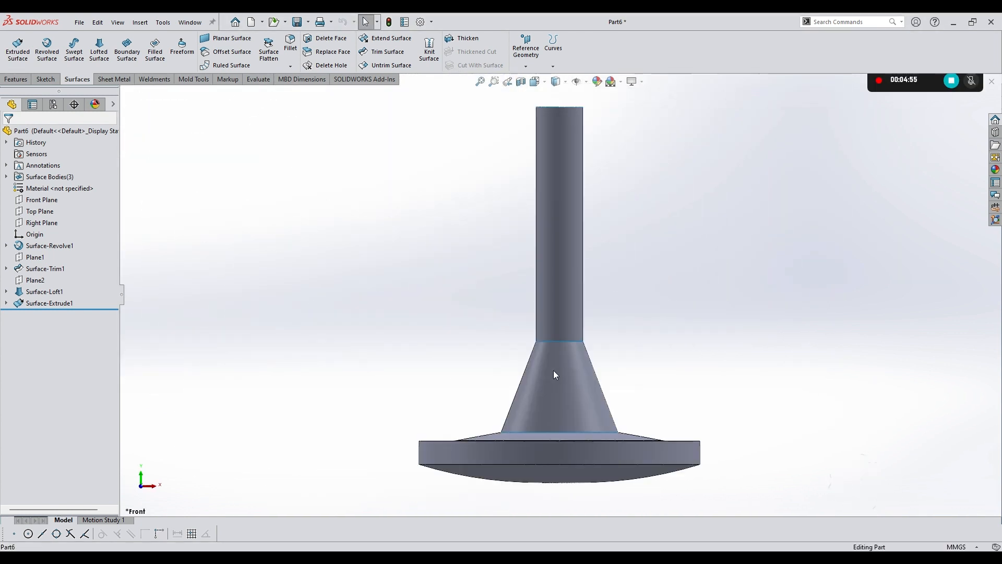
{"action": "middle_click_drag", "start_coordinate": [548, 369], "coordinate": [611, 447]}
{"action": "scroll", "coordinate": [629, 387], "scroll_direction": "down", "scroll_amount": 3}
{"action": "scroll", "coordinate": [630, 331], "scroll_direction": "down", "scroll_amount": 3}
{"action": "left_click", "coordinate": [605, 341]}
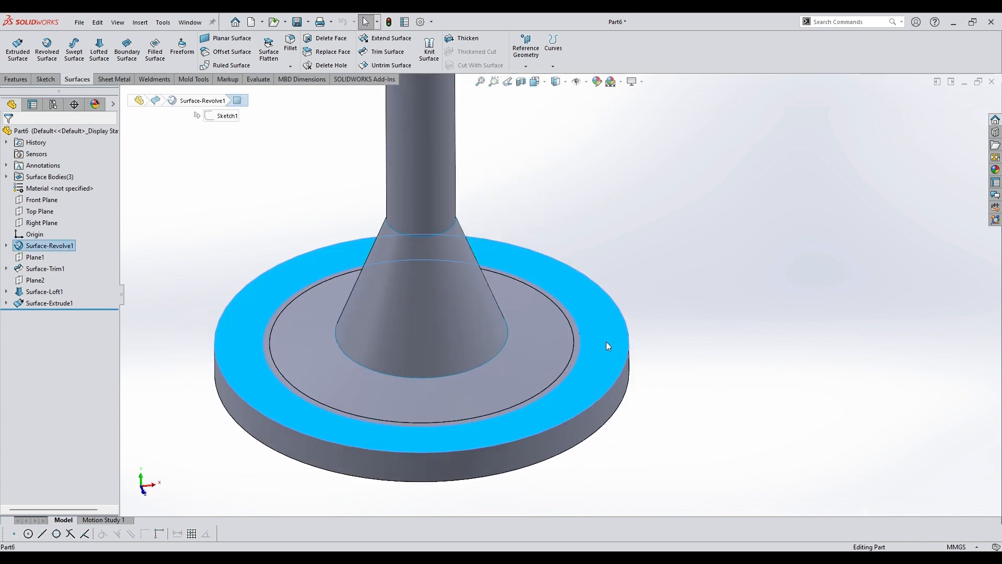
{"action": "left_click", "coordinate": [651, 314]}
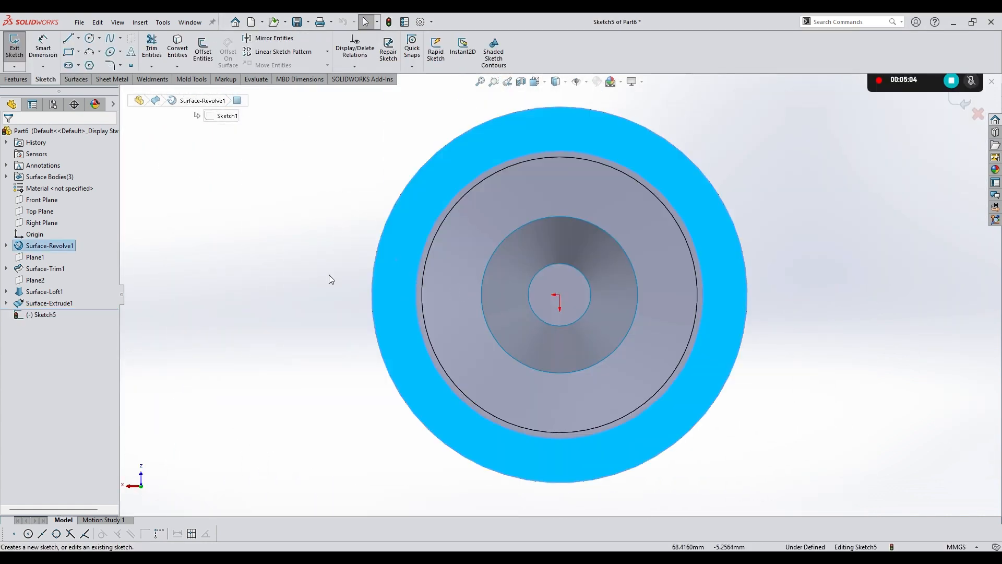
{"action": "left_click", "coordinate": [226, 243]}
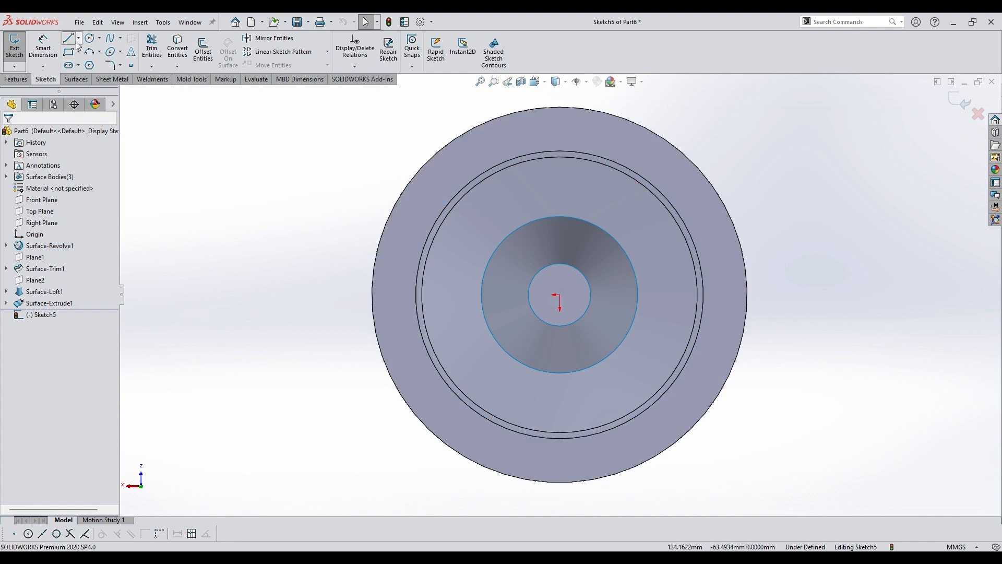
Draw an upright center rectangle on the rim, centred level with the origin, on the side away from the groove.
{"action": "scroll", "coordinate": [718, 265], "scroll_direction": "down", "scroll_amount": 2}
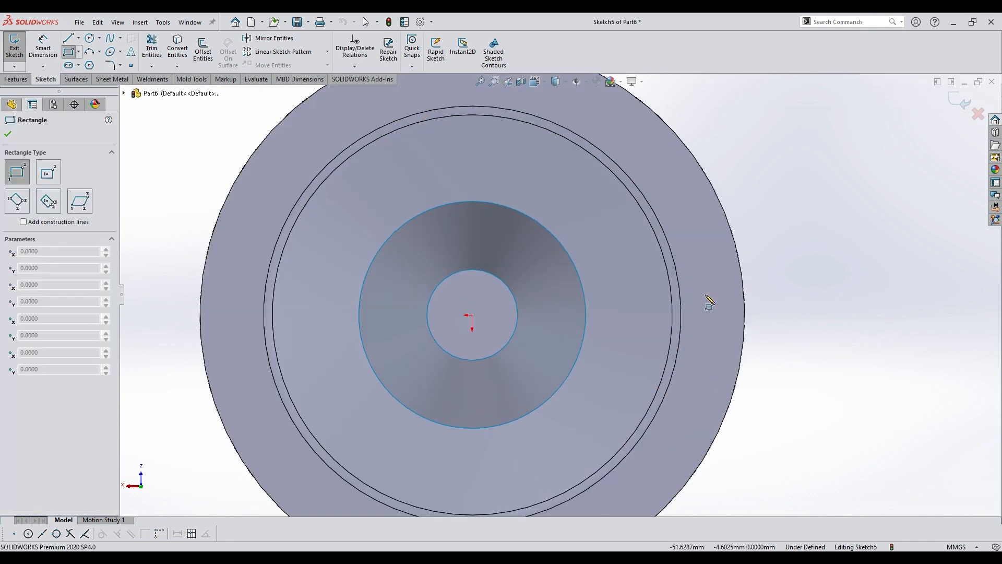
{"action": "left_click_drag", "start_coordinate": [718, 321], "coordinate": [109, 189]}
{"action": "left_click", "coordinate": [48, 172]}
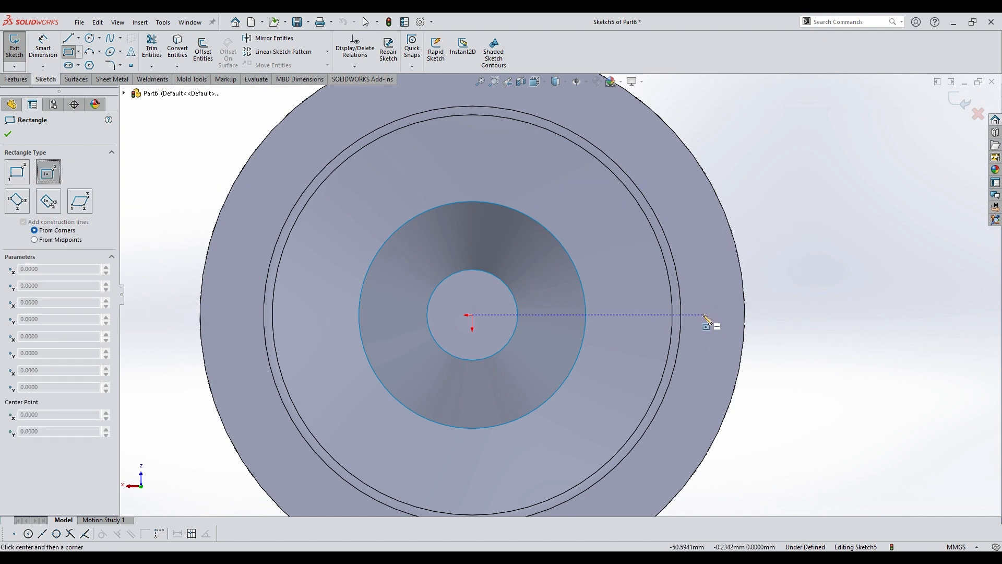
{"action": "left_click_drag", "start_coordinate": [706, 315], "coordinate": [733, 247]}
{"action": "key", "text": "Escape"}
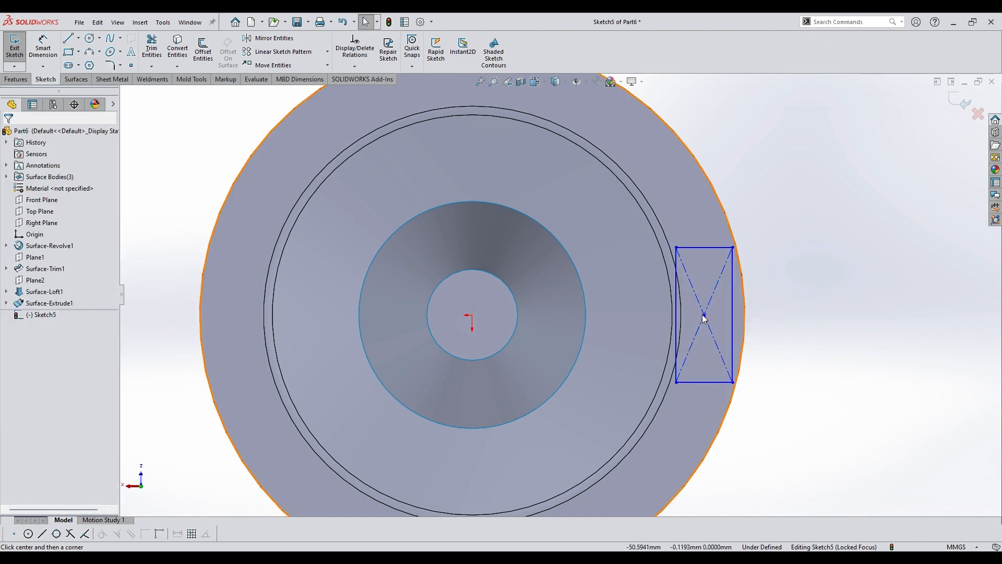
Shift the rectangle outward and pull in its outer corners so it is about 10.5 mm wide and 23 mm tall within the rim.
{"action": "left_click_drag", "start_coordinate": [703, 316], "coordinate": [715, 313]}
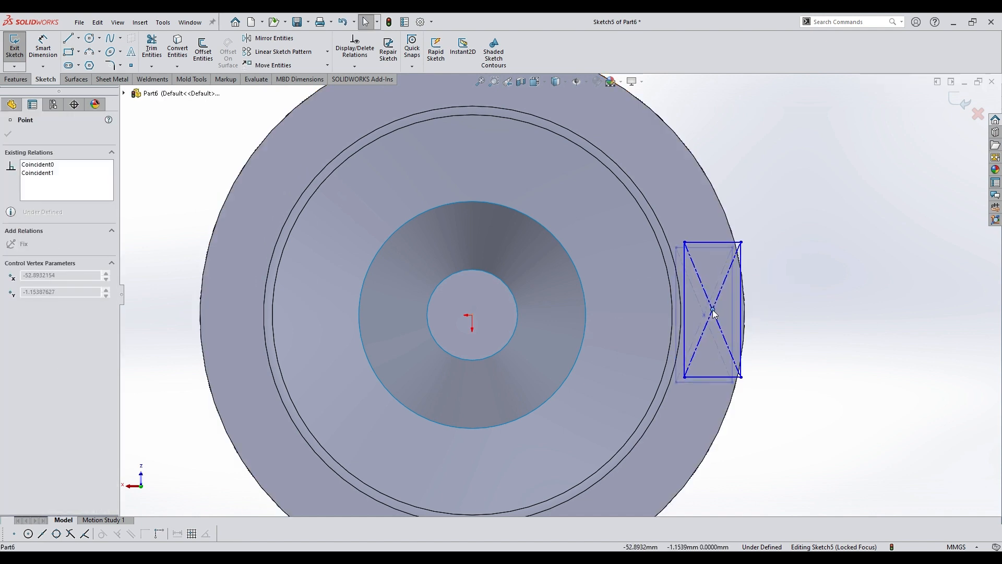
{"action": "left_click", "coordinate": [750, 380]}
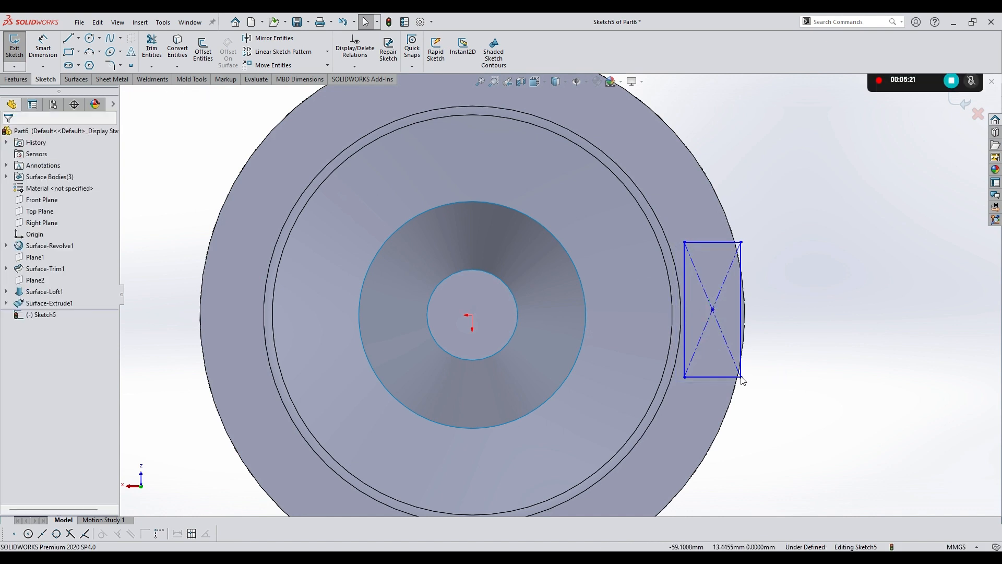
{"action": "left_click_drag", "start_coordinate": [742, 377], "coordinate": [735, 360]}
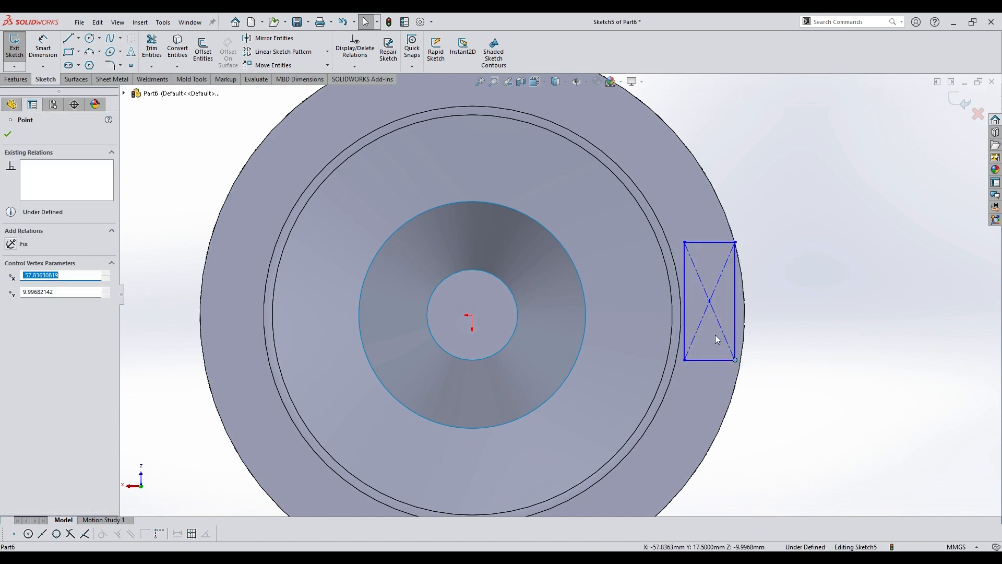
{"action": "left_click_drag", "start_coordinate": [736, 244], "coordinate": [732, 255]}
{"action": "left_click", "coordinate": [828, 335]}
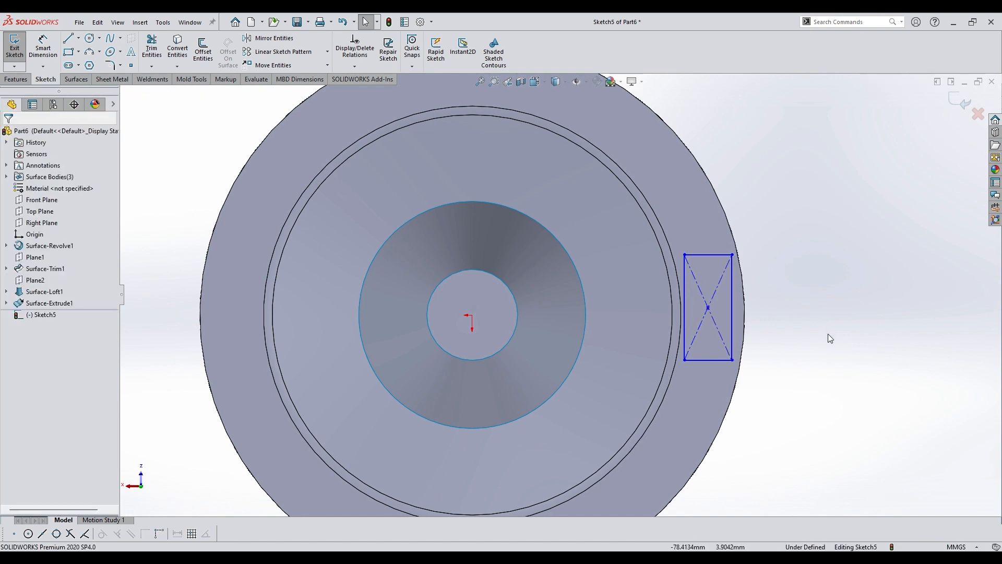
Draw a corner rectangle about 11 mm by 17 mm from the first rectangle's outer edge, extending past the rim.
{"action": "left_click", "coordinate": [71, 53]}
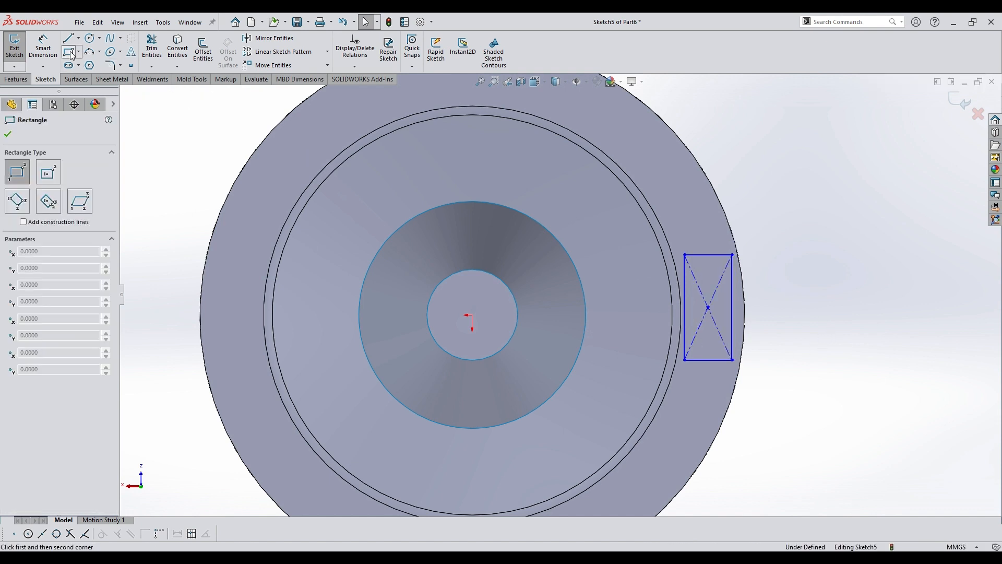
{"action": "left_click", "coordinate": [733, 272]}
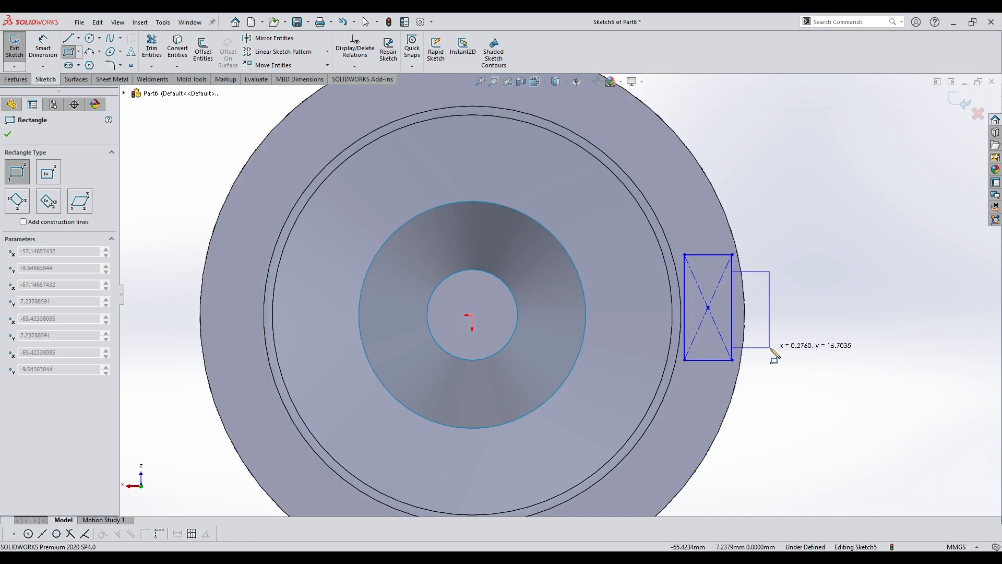
{"action": "left_click", "coordinate": [782, 346]}
{"action": "key", "text": "Escape"}
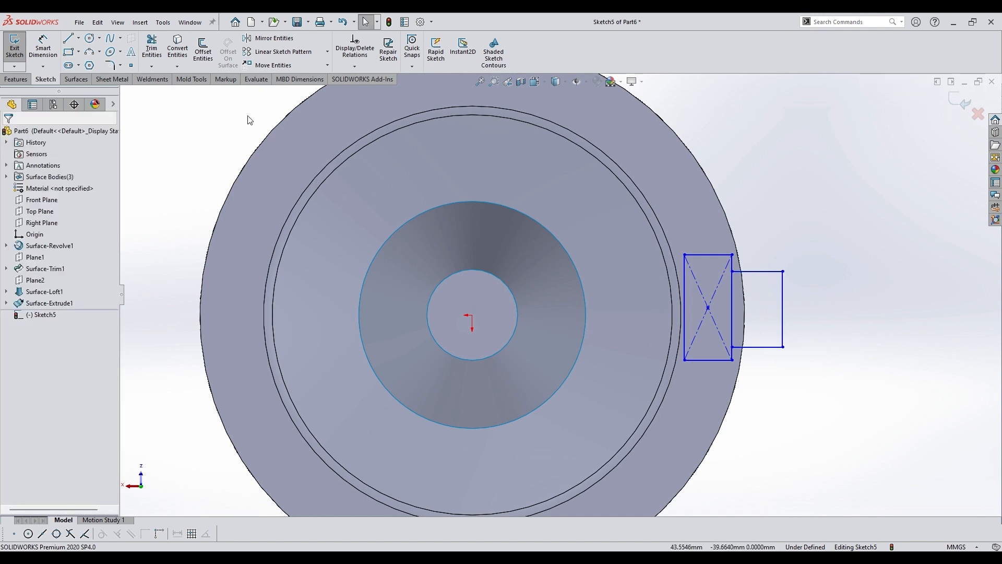
Trim away the shared edge between the two rectangles to form a single T-shaped profile.
{"action": "left_click", "coordinate": [151, 47]}
{"action": "scroll", "coordinate": [783, 345], "scroll_direction": "down", "scroll_amount": 3}
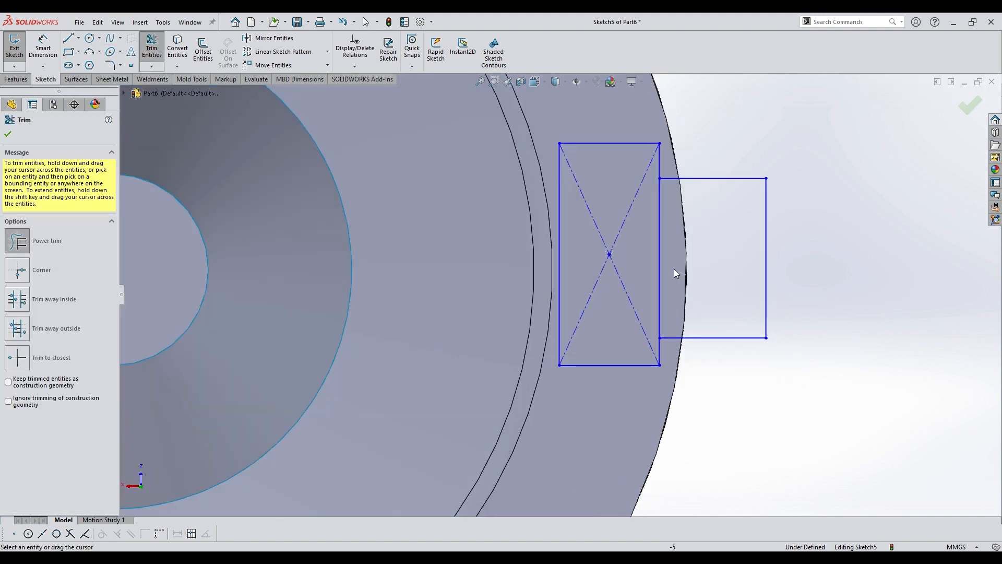
{"action": "key", "text": "Escape"}
{"action": "scroll", "coordinate": [659, 274], "scroll_direction": "up", "scroll_amount": 2}
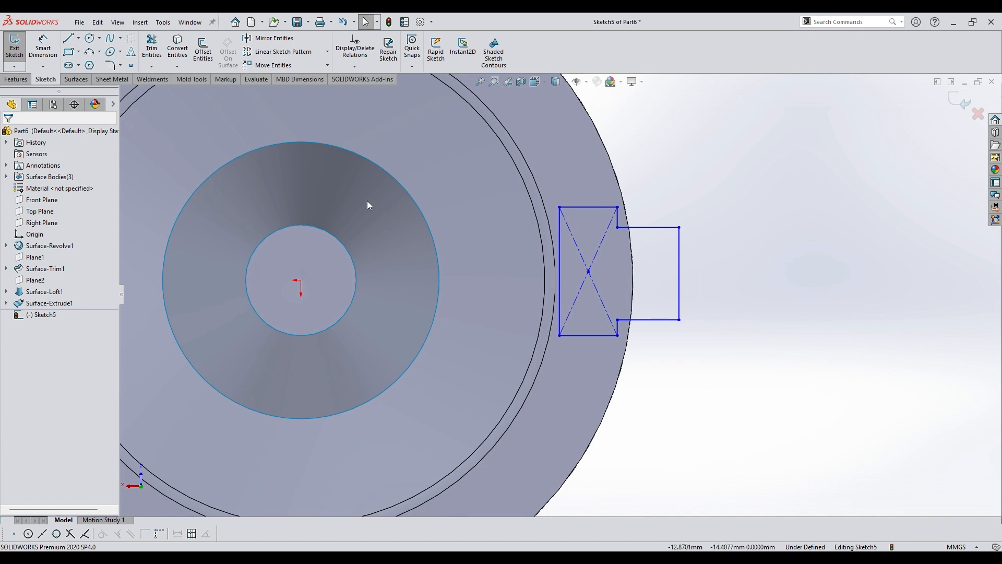
Dimension the horizontal distance from the origin to the profile's inner vertical edge, keeping its current value.
{"action": "left_click", "coordinate": [42, 47]}
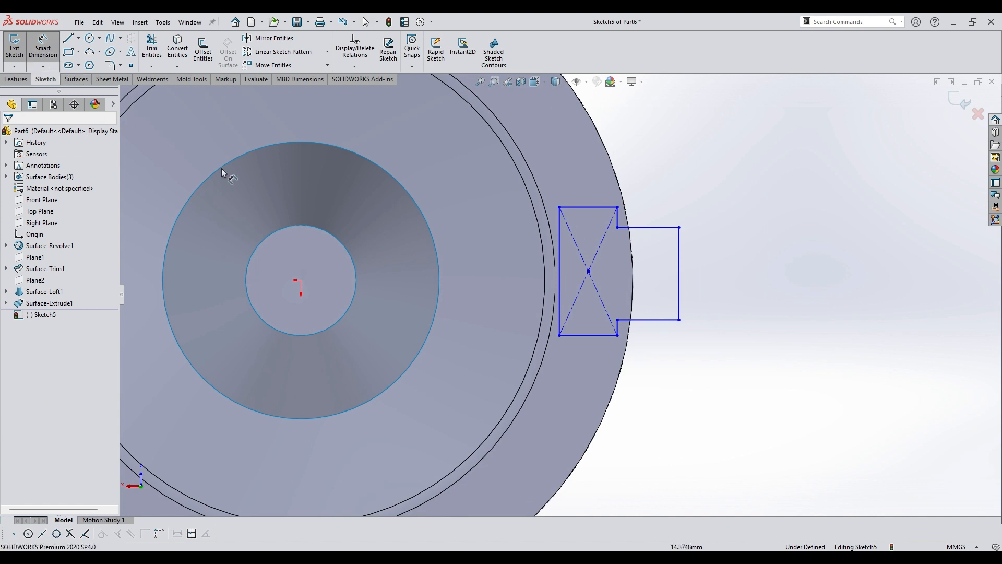
{"action": "left_click", "coordinate": [558, 293]}
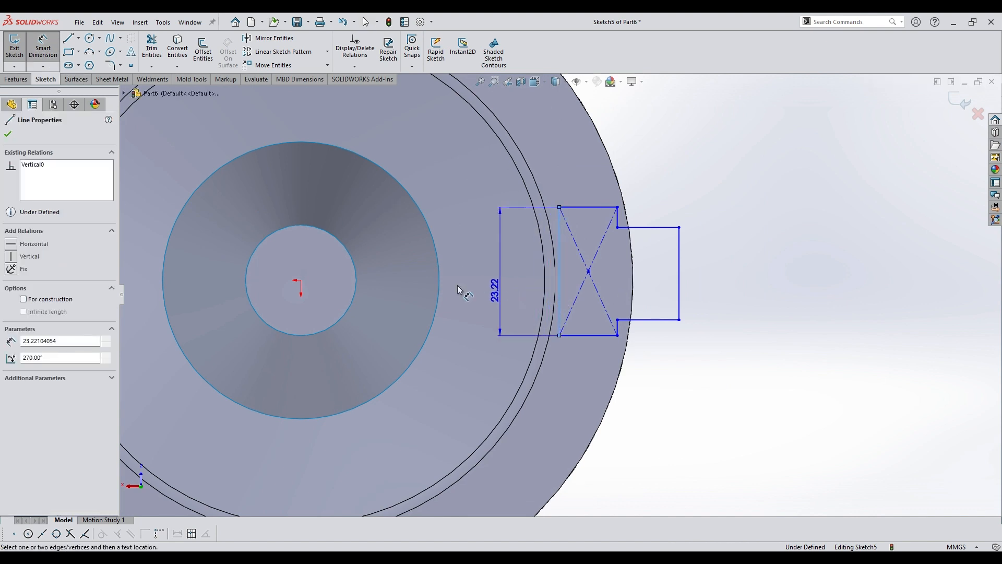
{"action": "left_click", "coordinate": [301, 281]}
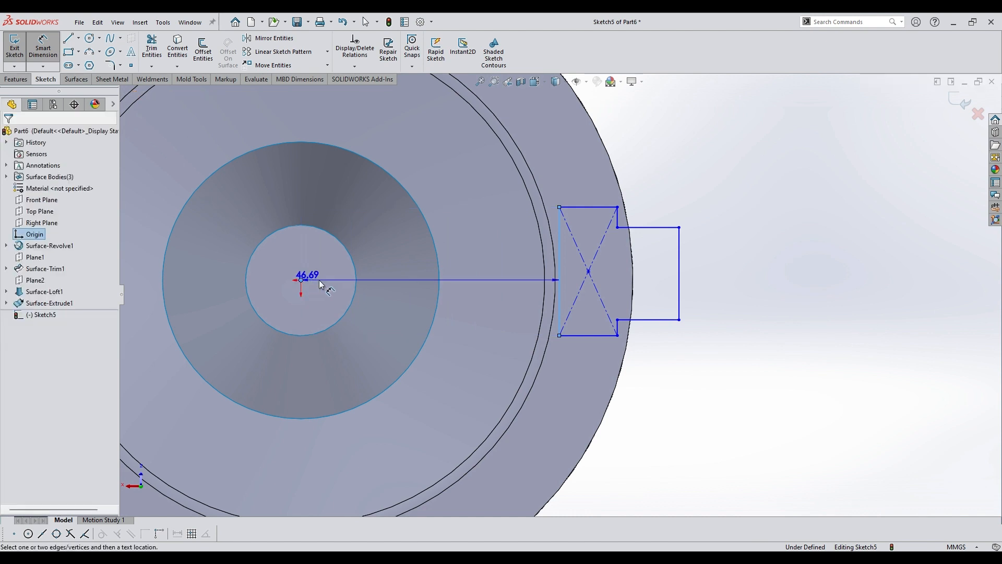
{"action": "left_click", "coordinate": [449, 264]}
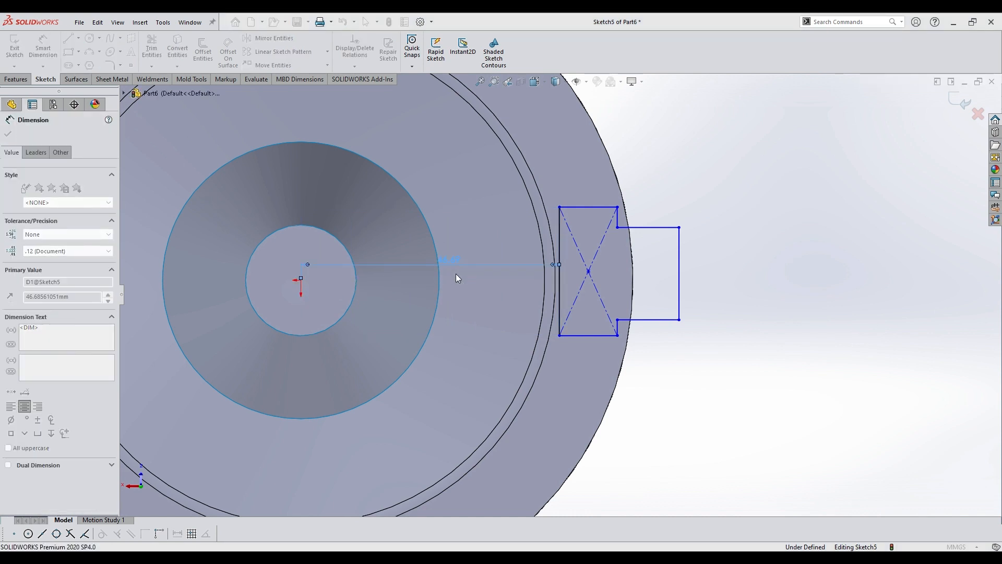
{"action": "left_click", "coordinate": [694, 269]}
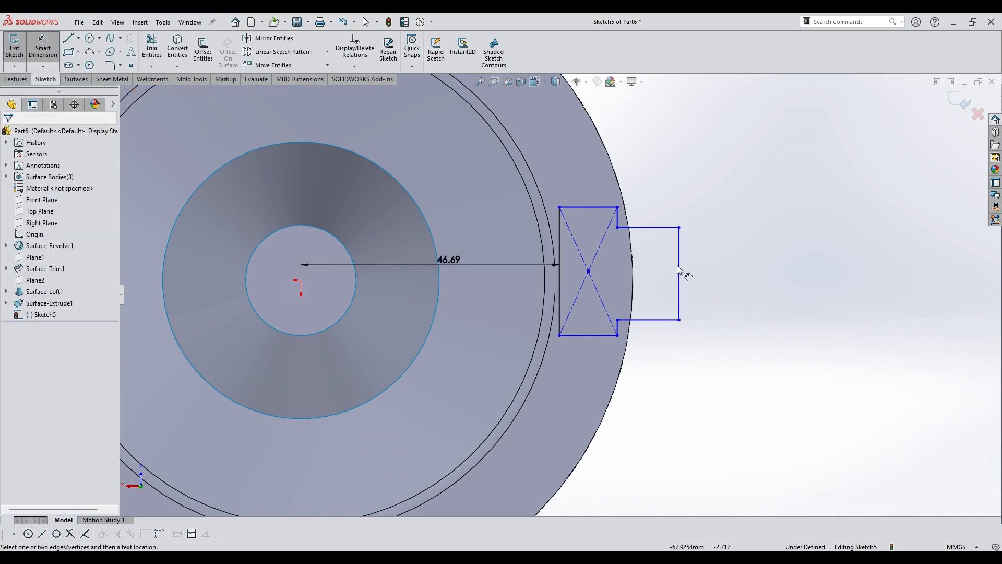
Dimension the outer vertical edge of the projecting tab to 15 mm.
{"action": "left_click", "coordinate": [680, 272]}
{"action": "left_click", "coordinate": [701, 273]}
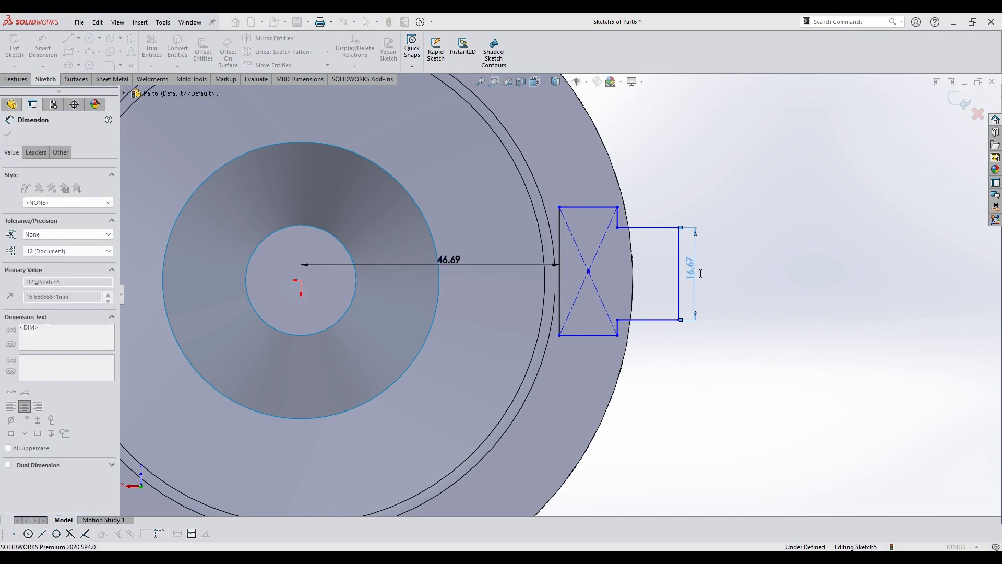
{"action": "type", "text": "15"}
{"action": "key", "text": "Return"}
{"action": "left_click", "coordinate": [752, 296]}
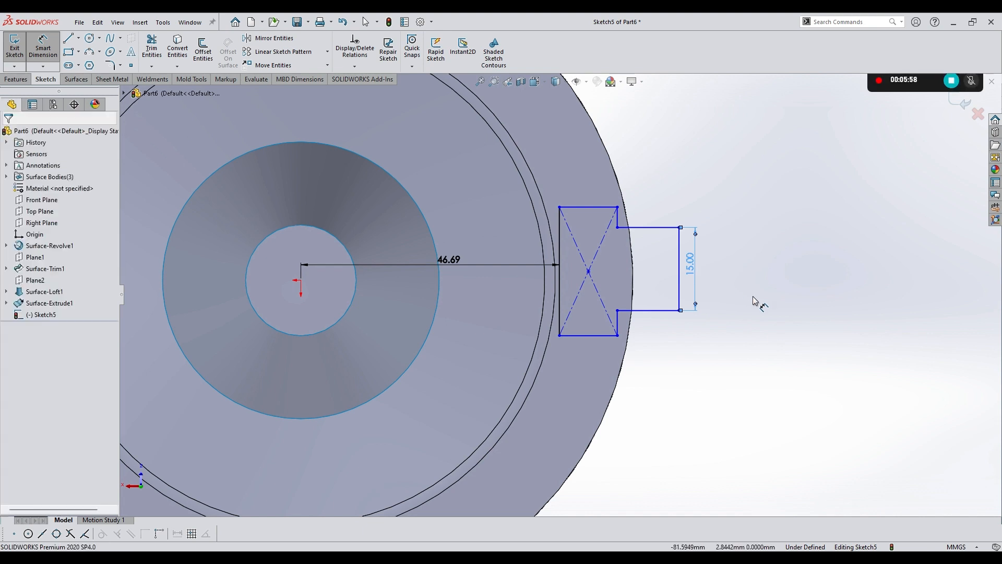
{"action": "key", "text": "Escape"}
Make the two short shoulder lines above and below the projecting tab equal in length.
{"action": "scroll", "coordinate": [611, 227], "scroll_direction": "down", "scroll_amount": 2}
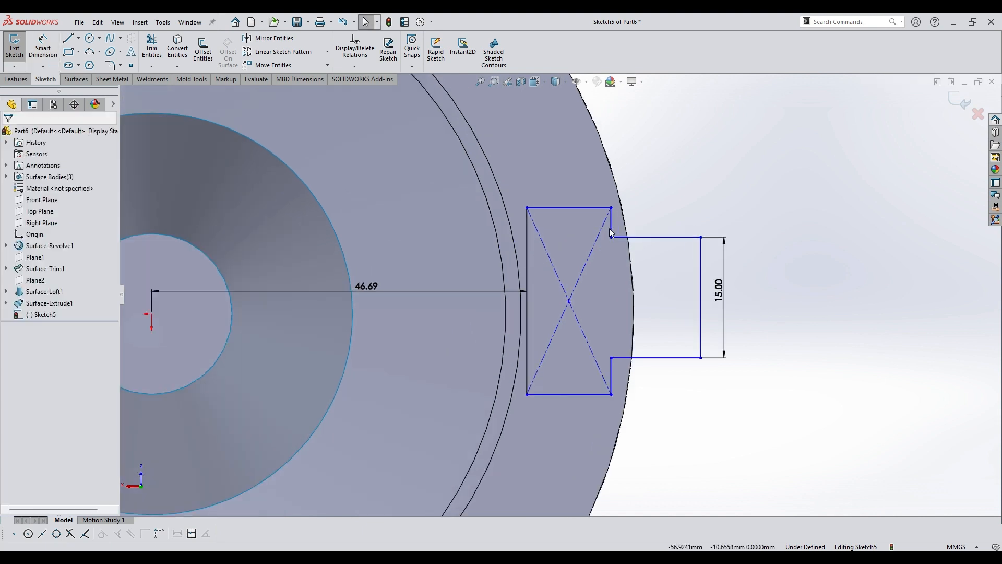
{"action": "left_click", "coordinate": [610, 228]}
{"action": "left_click", "coordinate": [611, 384], "text": "ctrl"}
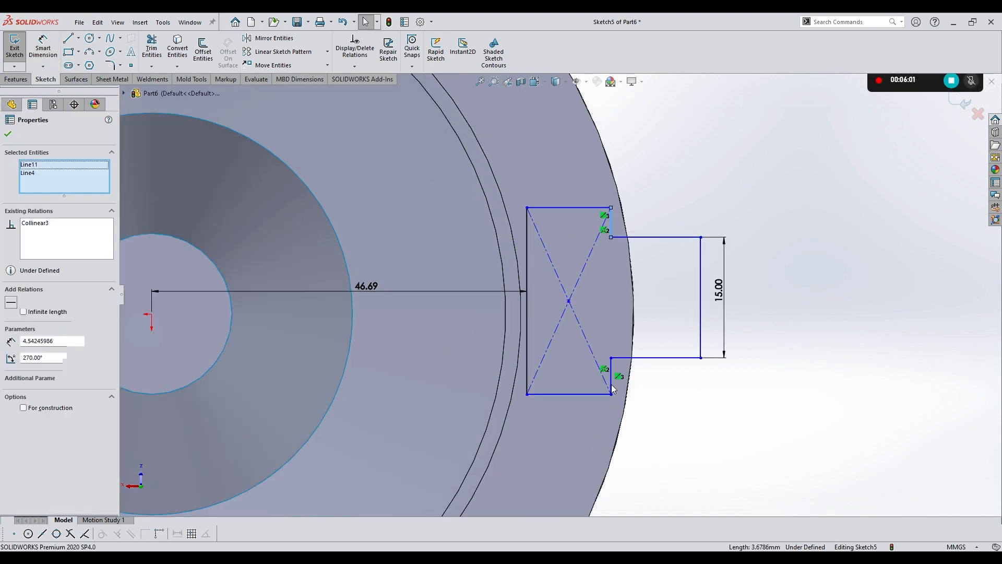
{"action": "left_click", "coordinate": [723, 343]}
{"action": "left_click", "coordinate": [815, 286]}
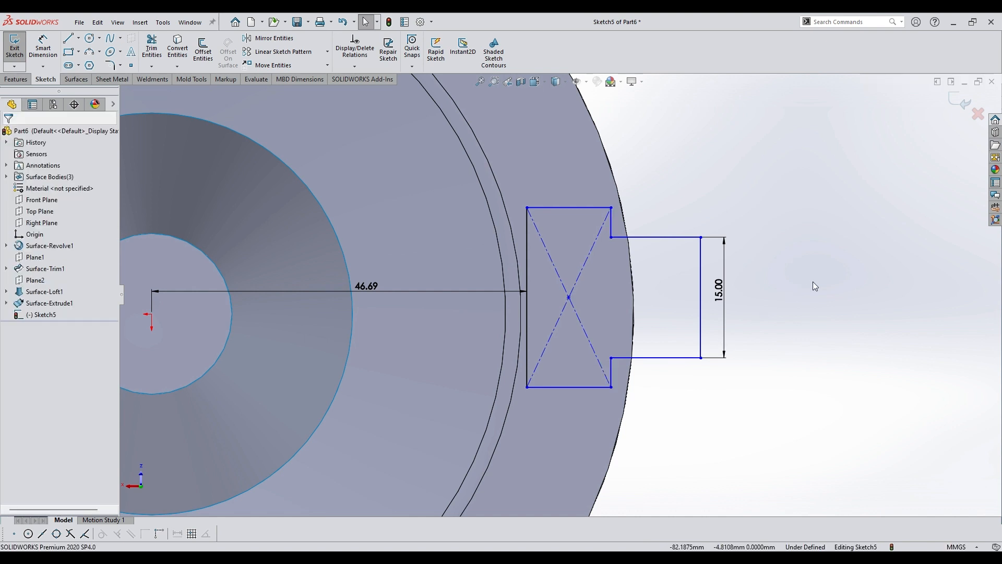
Dimension the width of the profile's wider inner block to 10 mm.
{"action": "left_click", "coordinate": [43, 47]}
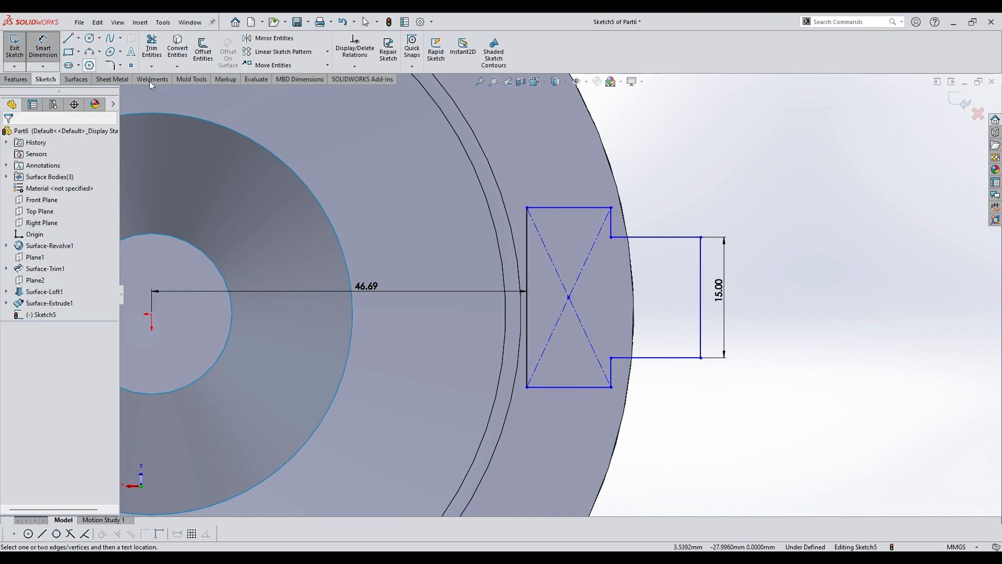
{"action": "left_click", "coordinate": [572, 209]}
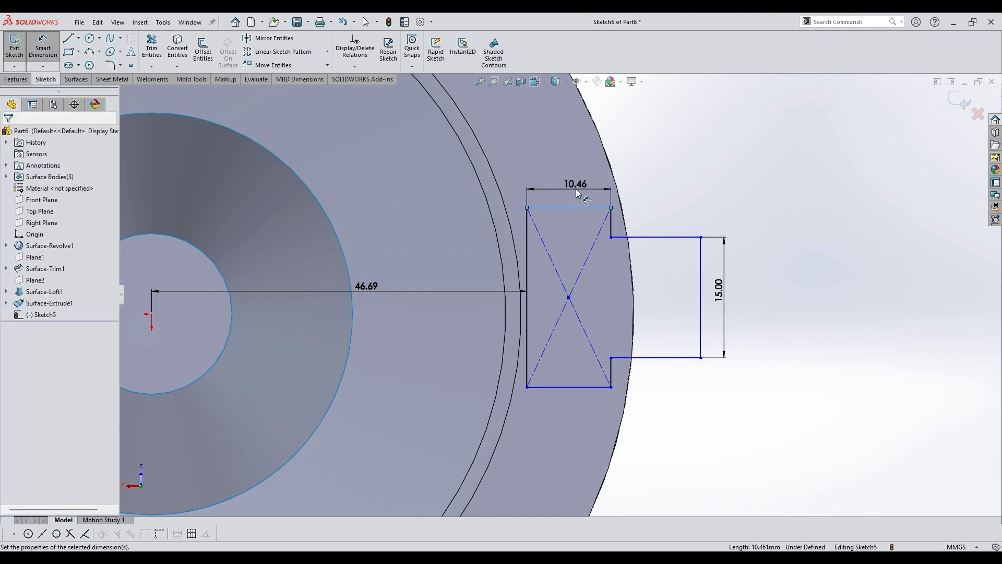
{"action": "left_click", "coordinate": [580, 194]}
{"action": "type", "text": "10.46096381mm"}
{"action": "key", "text": "Return"}
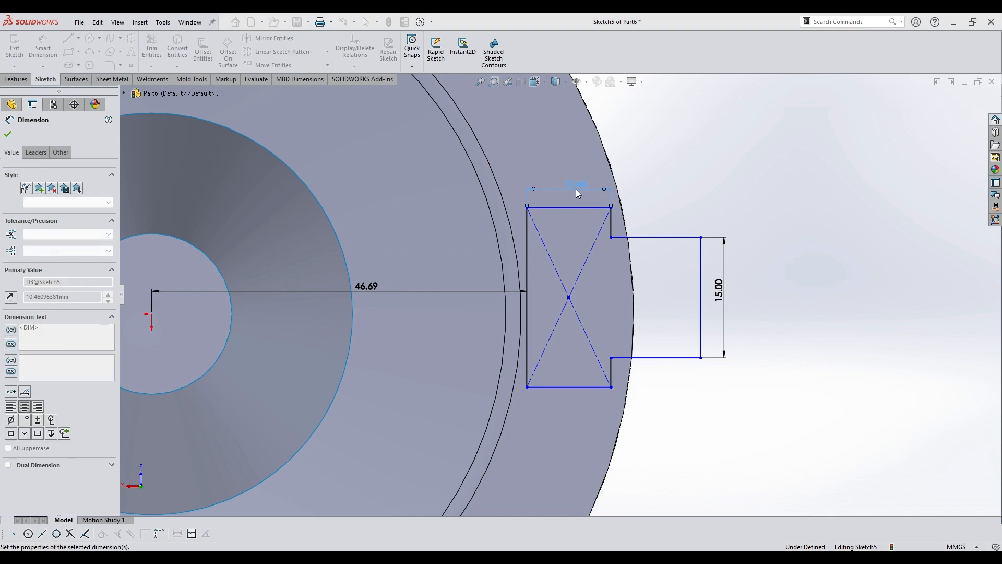
{"action": "left_click", "coordinate": [719, 199]}
{"action": "scroll", "coordinate": [714, 209], "scroll_direction": "up", "scroll_amount": 3}
{"action": "scroll", "coordinate": [622, 352], "scroll_direction": "down", "scroll_amount": 2}
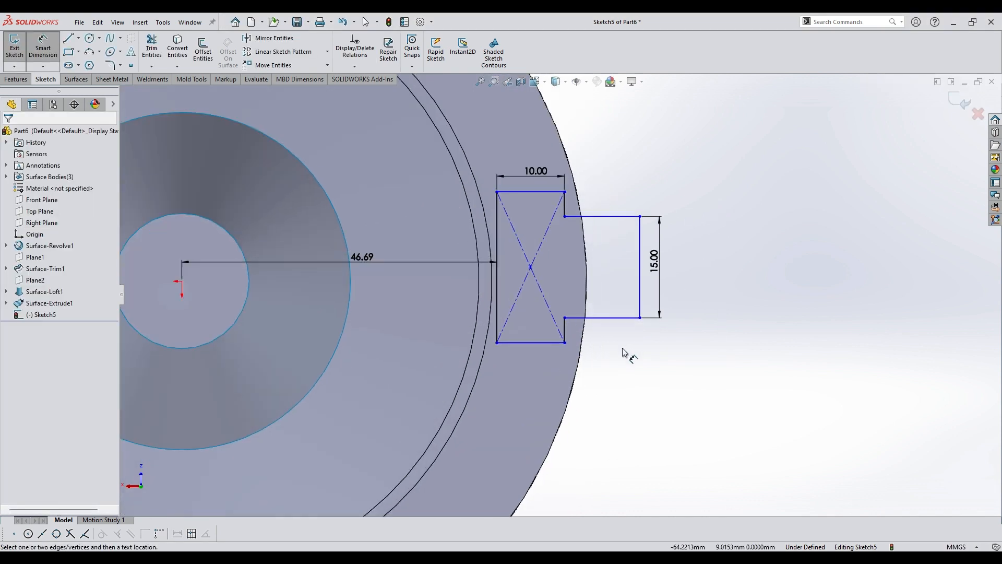
{"action": "scroll", "coordinate": [622, 327], "scroll_direction": "up", "scroll_amount": 2}
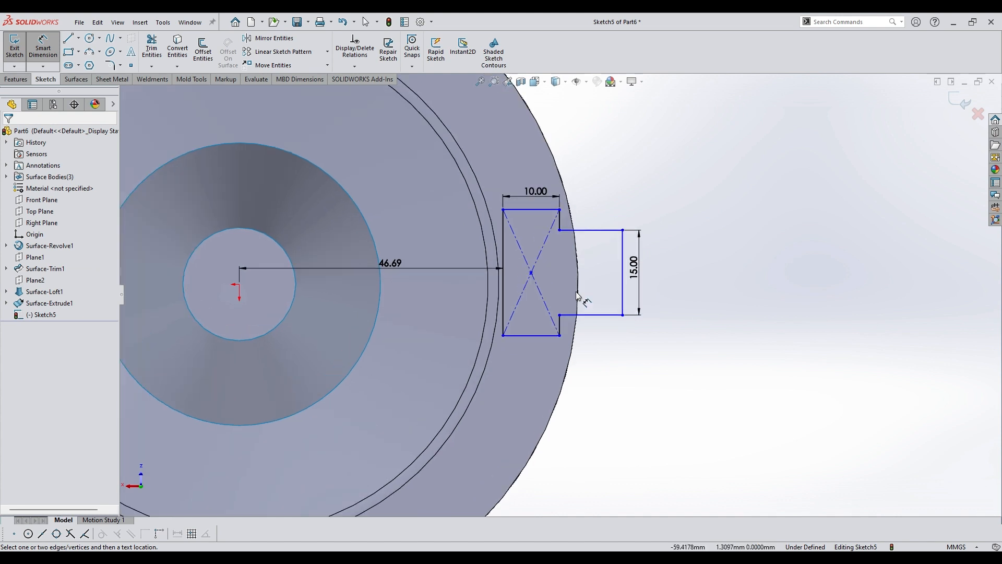
Dimension the overall profile width between the inner vertical edge and the tab's outer edge to 20 mm.
{"action": "left_click", "coordinate": [606, 231]}
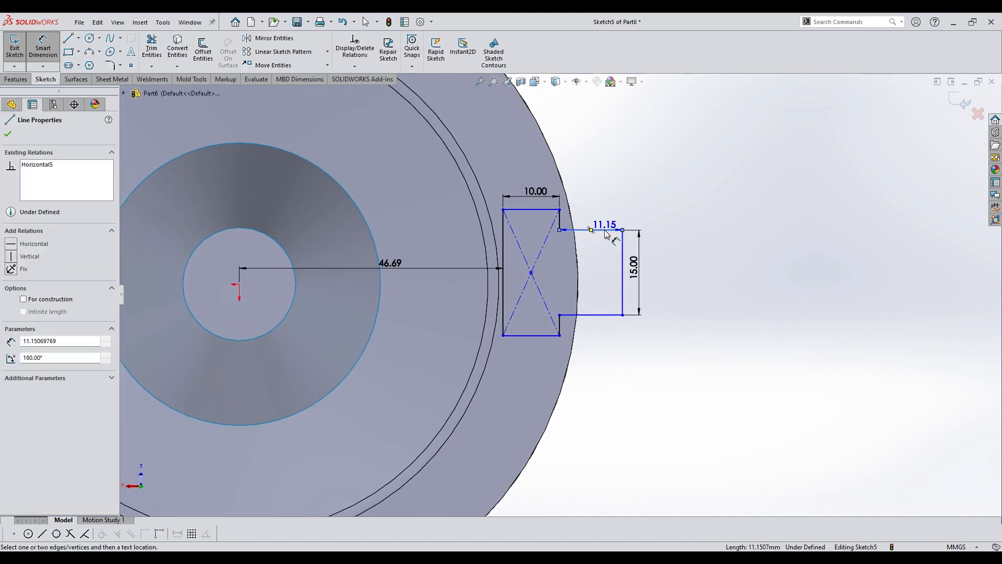
{"action": "left_click", "coordinate": [606, 229]}
{"action": "left_click", "coordinate": [623, 266]}
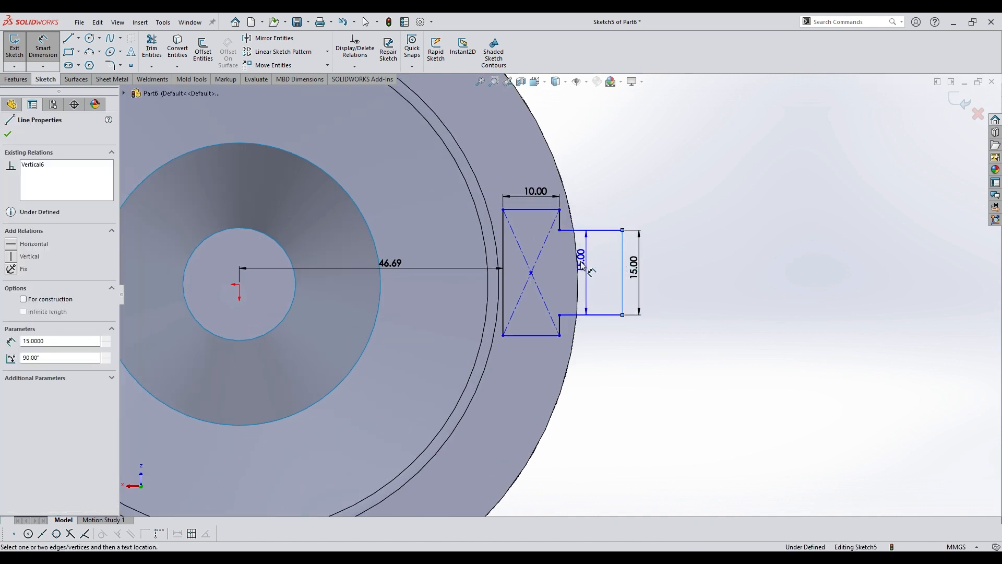
{"action": "left_click", "coordinate": [503, 277]}
{"action": "left_click", "coordinate": [578, 158]}
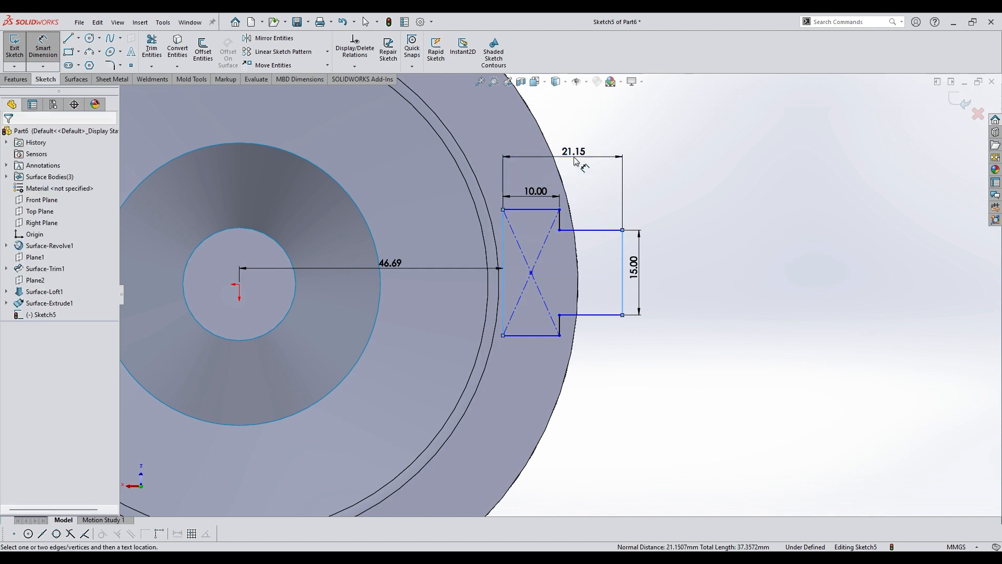
{"action": "type", "text": "20"}
{"action": "key", "text": "Return"}
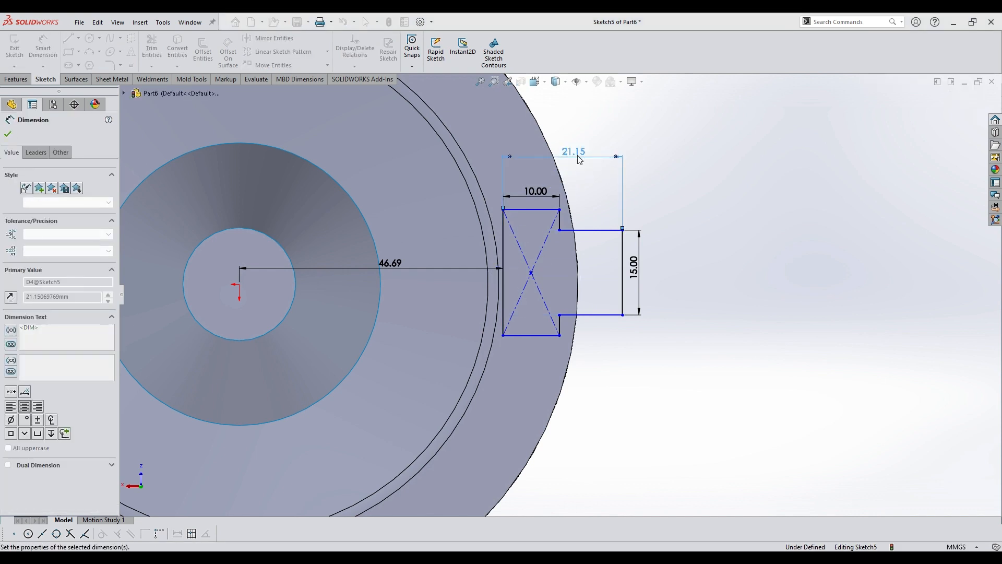
Dimension the inner vertical edge of the T-shaped profile to 22 mm.
{"action": "left_click", "coordinate": [686, 193]}
{"action": "scroll", "coordinate": [637, 258], "scroll_direction": "up", "scroll_amount": 3}
{"action": "mouse_move", "coordinate": [637, 259]}
{"action": "middle_mouse_down"}
{"action": "mouse_move", "coordinate": [642, 297]}
{"action": "mouse_move", "coordinate": [644, 233]}
{"action": "middle_mouse_up"}
{"action": "scroll", "coordinate": [549, 327], "scroll_direction": "down", "scroll_amount": 3}
{"action": "scroll", "coordinate": [549, 321], "scroll_direction": "down", "scroll_amount": 2}
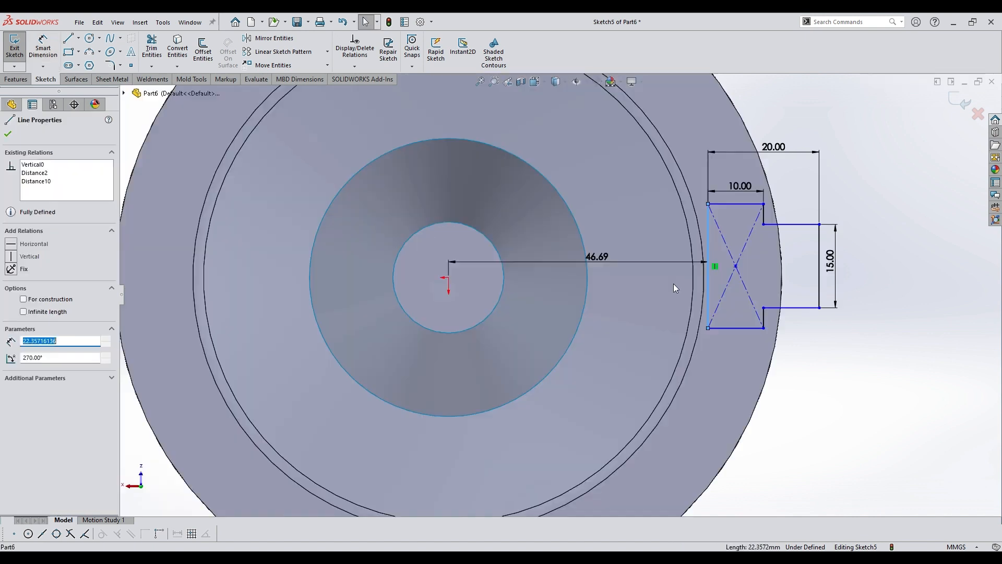
{"action": "left_click", "coordinate": [43, 48]}
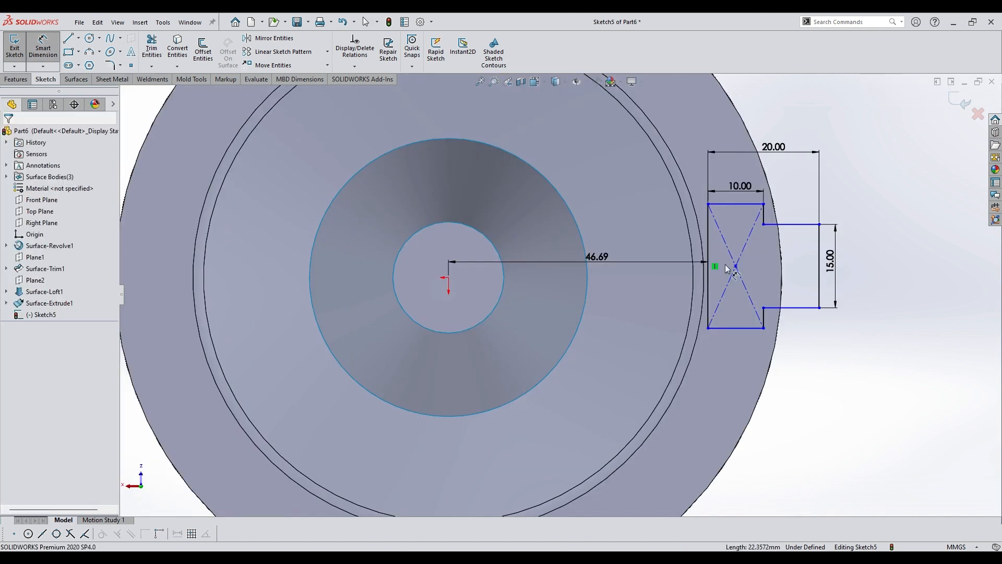
{"action": "left_click", "coordinate": [707, 282]}
{"action": "left_click", "coordinate": [668, 284]}
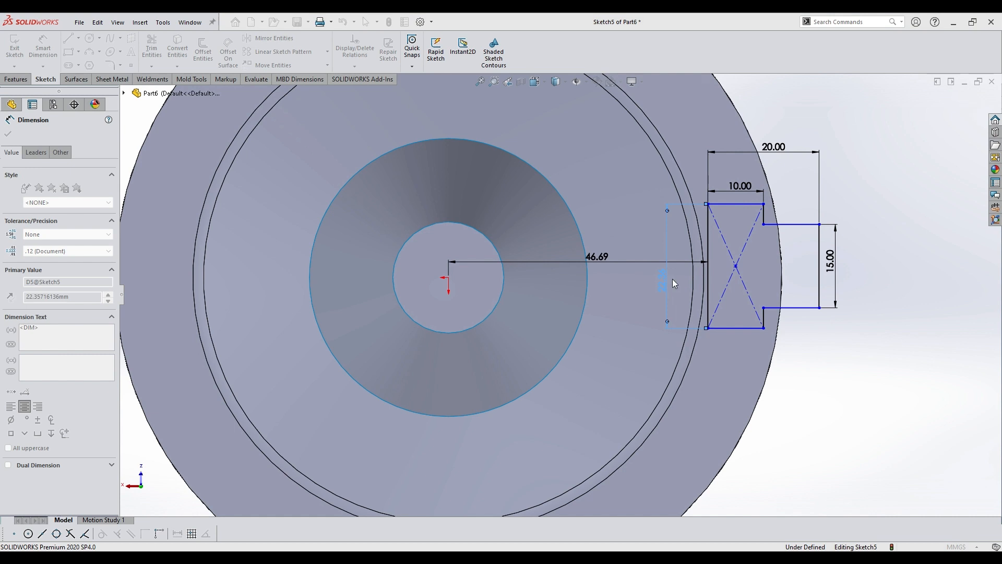
{"action": "type", "text": "22"}
{"action": "key", "text": "Return"}
{"action": "left_click", "coordinate": [887, 370]}
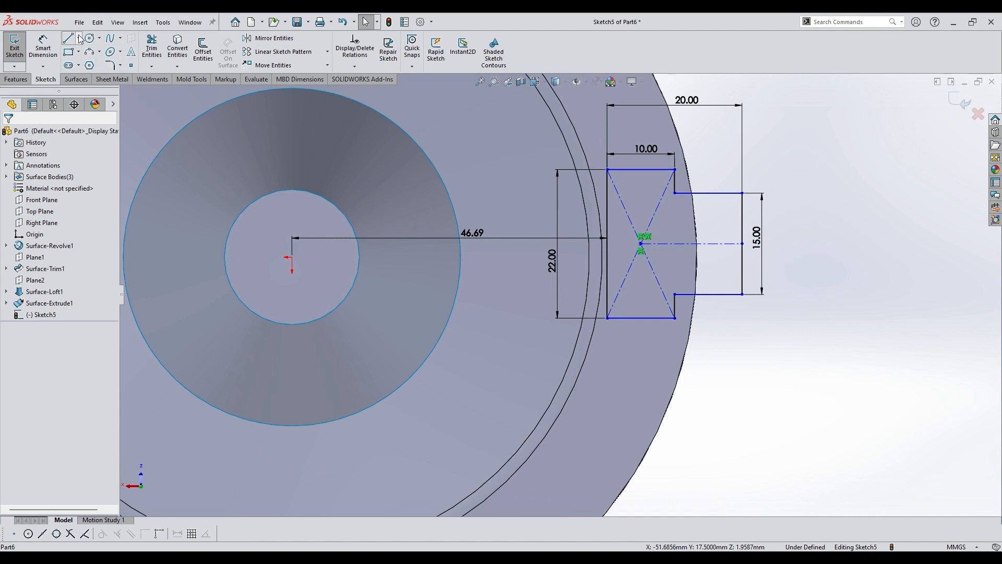
Draw a centerline from the origin to the midpoint of the profile's inner vertical edge and make it horizontal.
{"action": "left_click", "coordinate": [80, 39]}
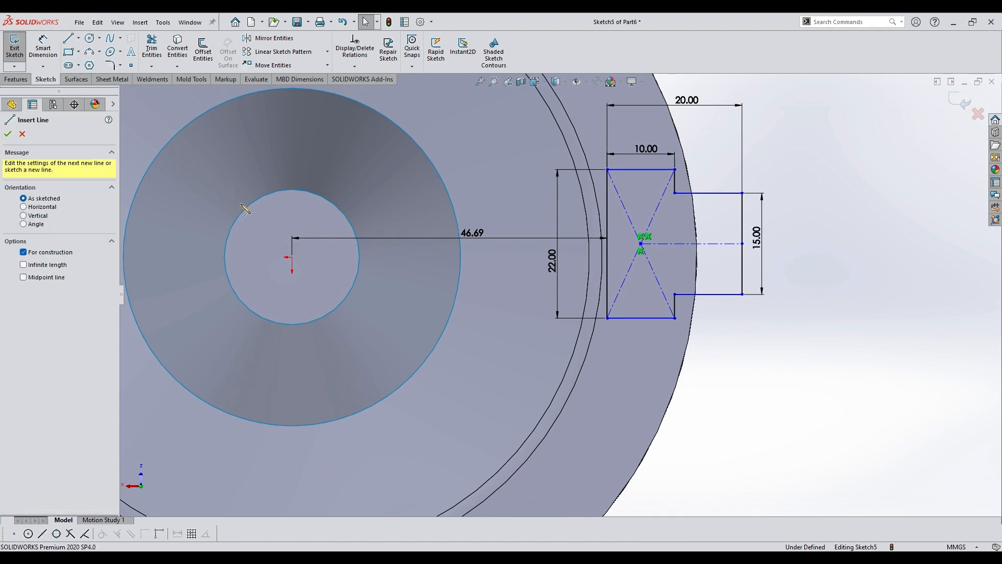
{"action": "left_click", "coordinate": [292, 257]}
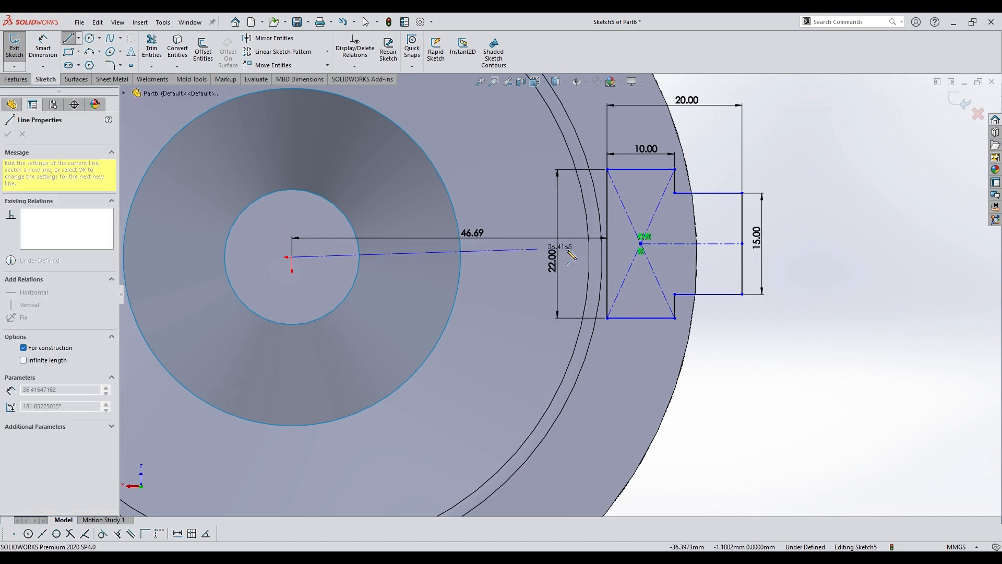
{"action": "left_click", "coordinate": [607, 239]}
{"action": "key", "text": "Escape"}
{"action": "left_click", "coordinate": [494, 249]}
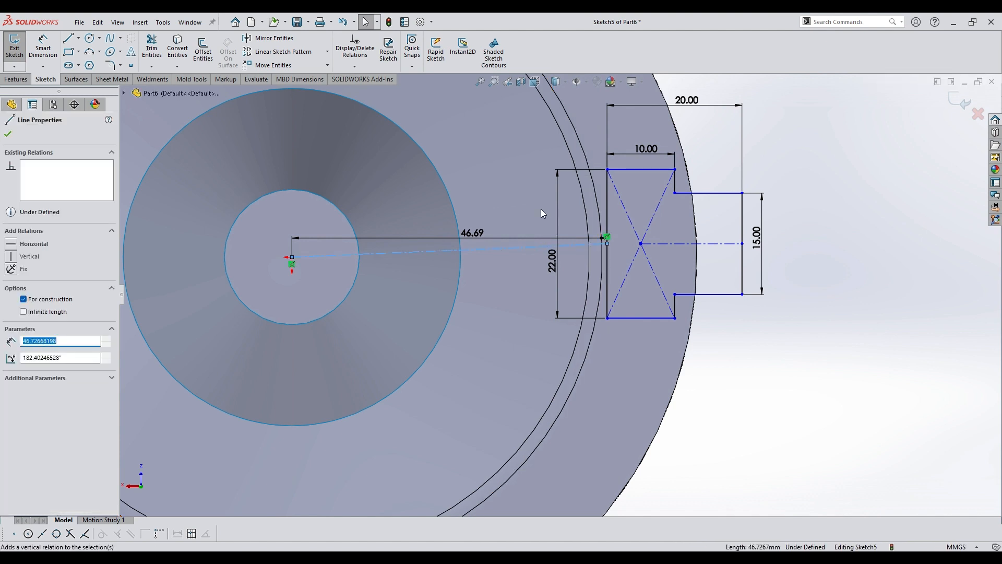
{"action": "left_click", "coordinate": [523, 205]}
{"action": "left_click", "coordinate": [773, 327]}
Exit the T-shaped profile sketch and create a filled surface from it with Contact edge settings.
{"action": "scroll", "coordinate": [632, 334], "scroll_direction": "up", "scroll_amount": 4}
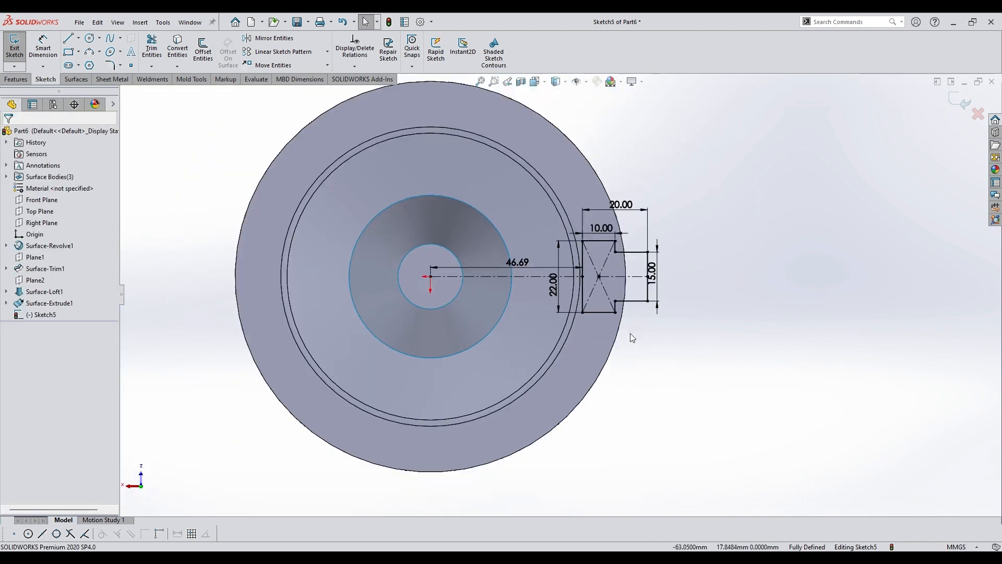
{"action": "scroll", "coordinate": [579, 319], "scroll_direction": "down", "scroll_amount": 3}
{"action": "scroll", "coordinate": [774, 342], "scroll_direction": "up", "scroll_amount": 2}
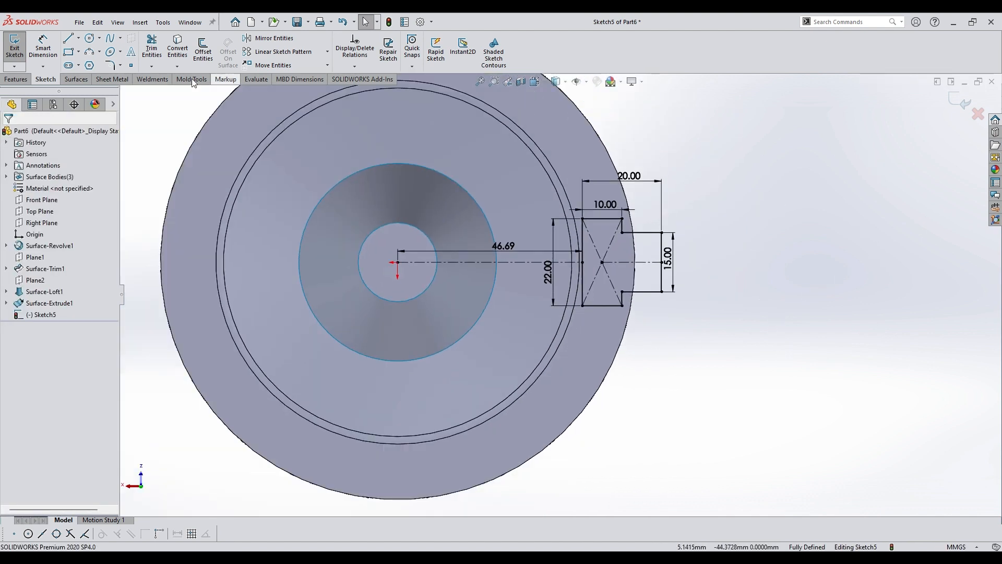
{"action": "left_click", "coordinate": [79, 80]}
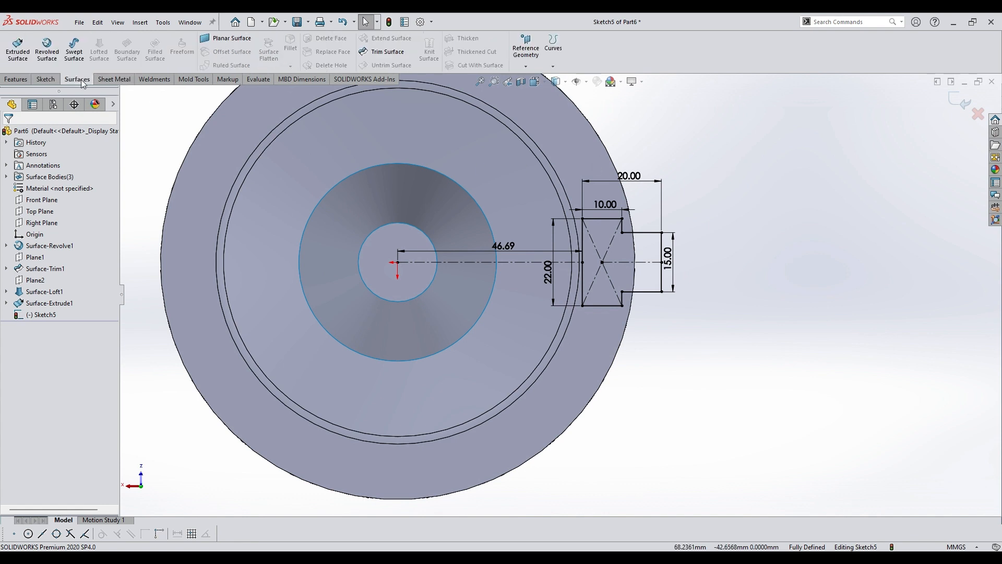
{"action": "left_click", "coordinate": [958, 105]}
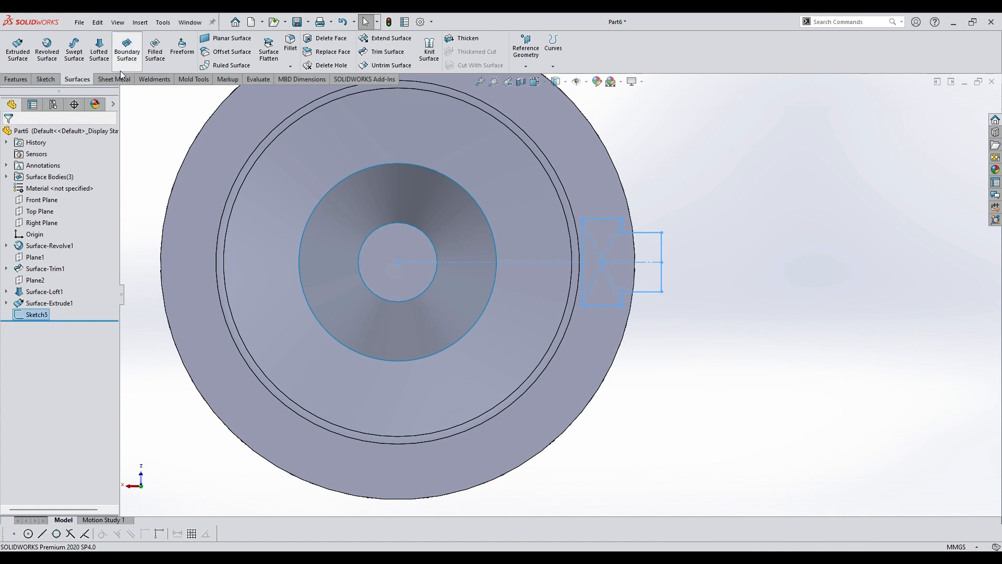
{"action": "left_click", "coordinate": [155, 51]}
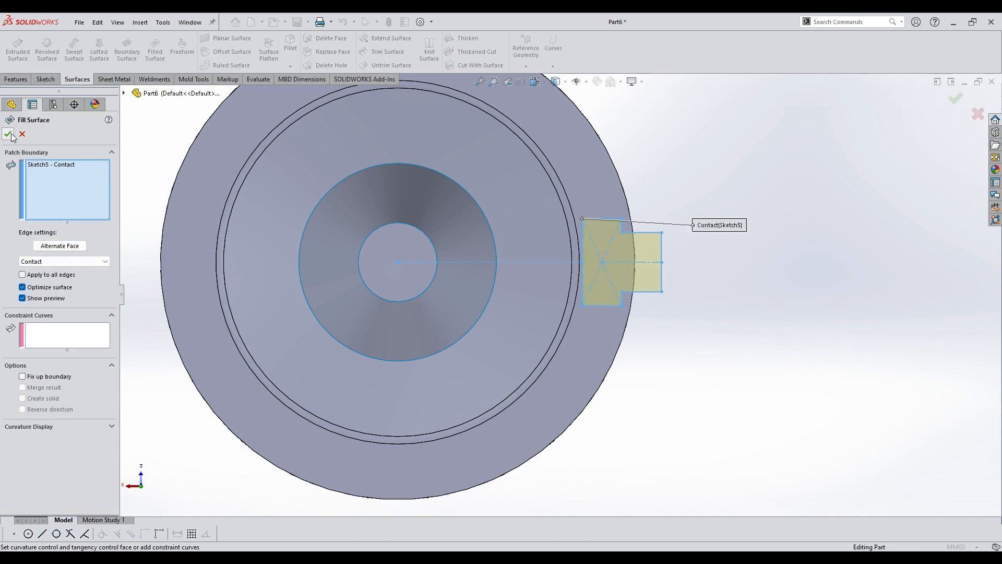
{"action": "middle_click_drag", "start_coordinate": [514, 286], "coordinate": [524, 91]}
{"action": "scroll", "coordinate": [614, 311], "scroll_direction": "down", "scroll_amount": 3}
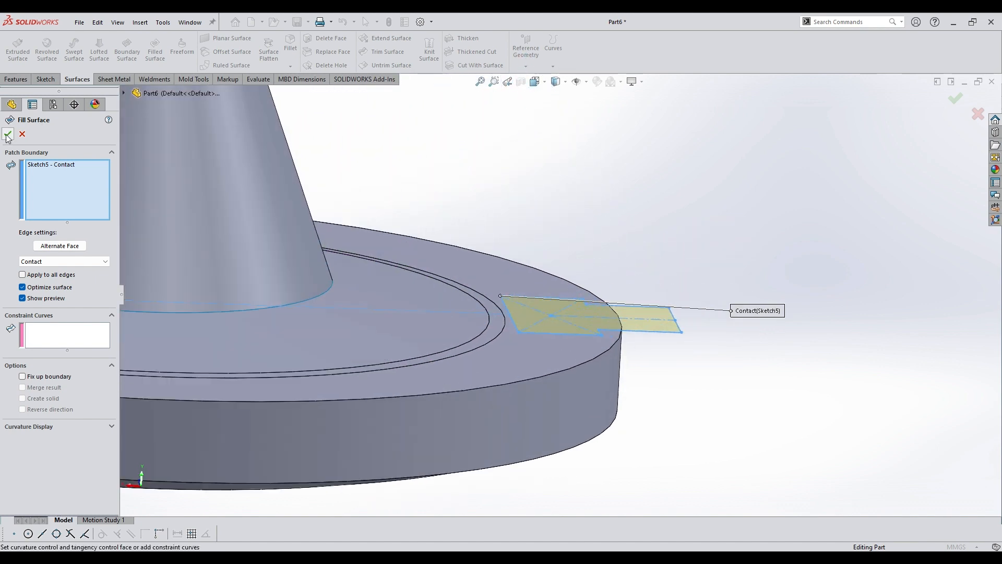
{"action": "left_click", "coordinate": [8, 134]}
{"action": "scroll", "coordinate": [543, 318], "scroll_direction": "up", "scroll_amount": 5}
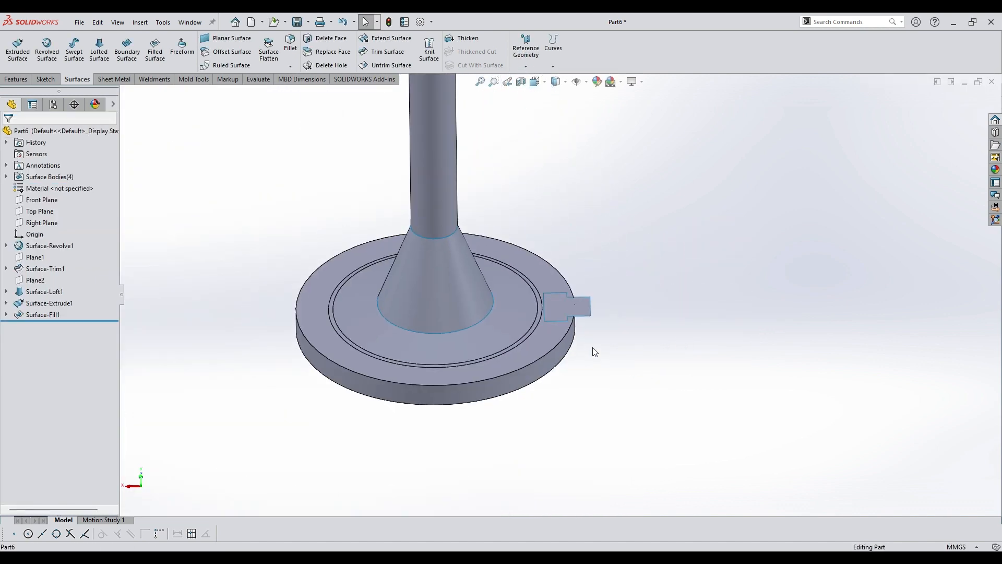
Color the T-shaped filled surface's face green, RGB 55, 255, 114.
{"action": "middle_click_drag", "start_coordinate": [593, 351], "coordinate": [646, 365]}
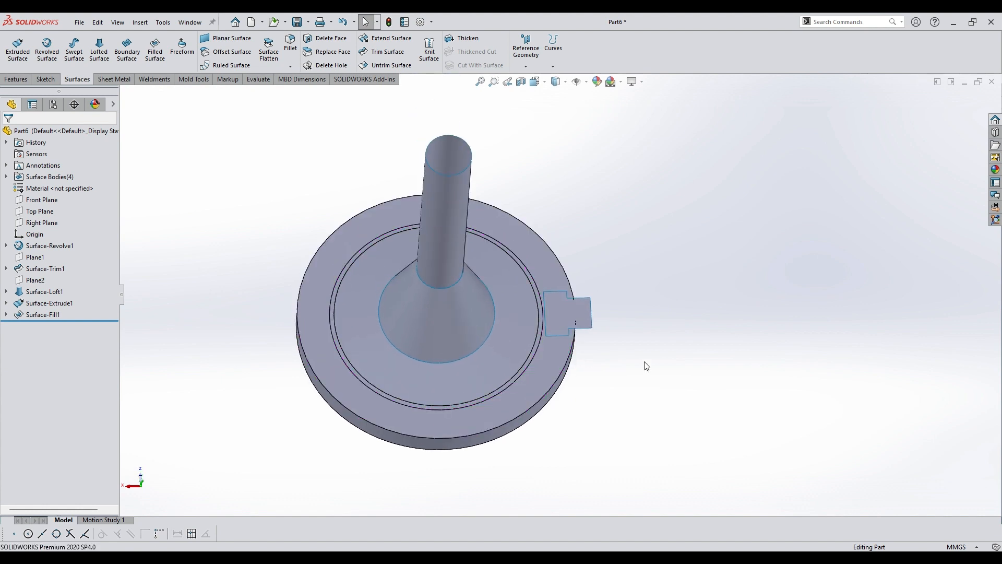
{"action": "left_click", "coordinate": [579, 311]}
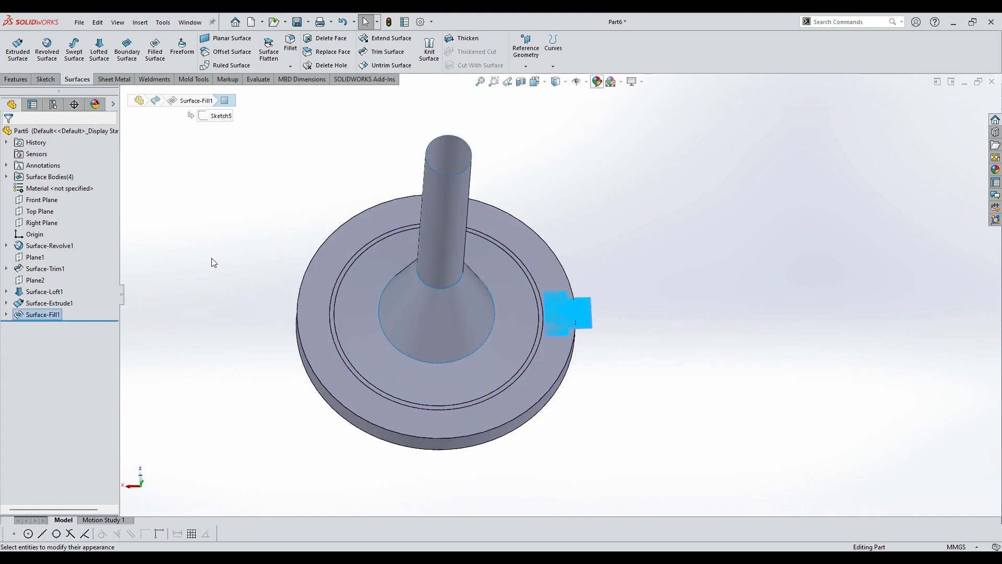
{"action": "left_click", "coordinate": [52, 388]}
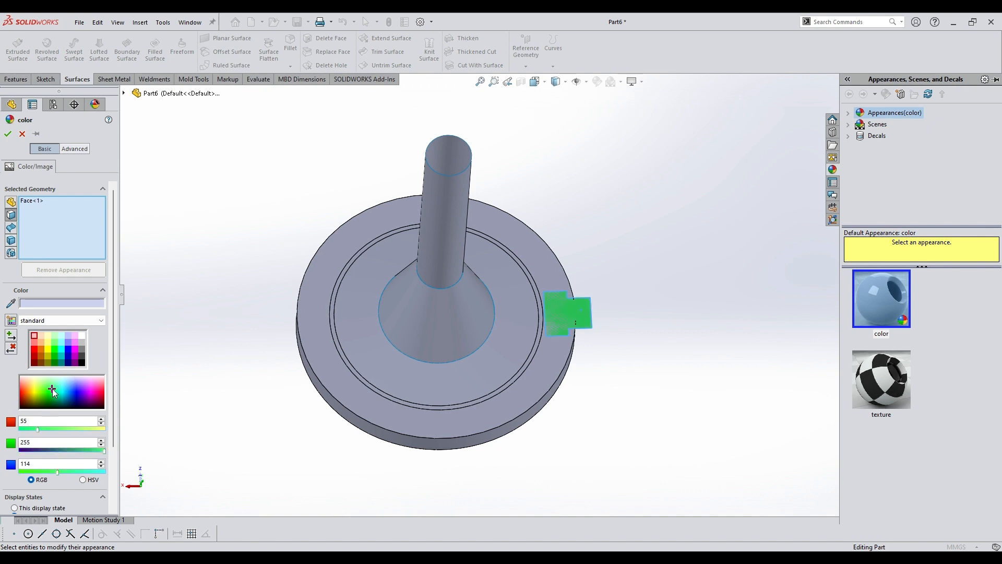
{"action": "left_click", "coordinate": [8, 133]}
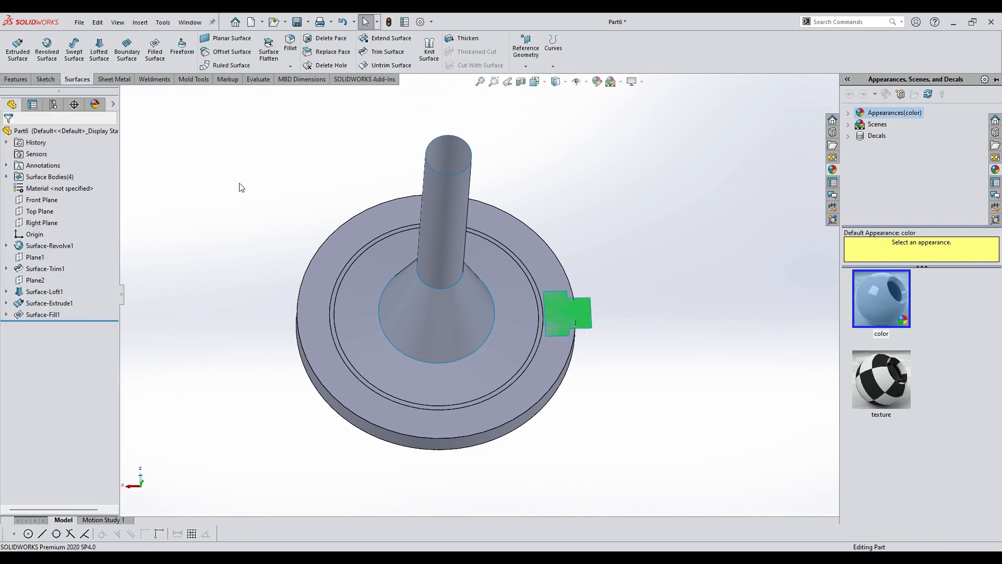
Start a sketch on the green T-shaped face and draw a long corner rectangle about 47 mm high extending outward from its tab.
{"action": "scroll", "coordinate": [604, 340], "scroll_direction": "down", "scroll_amount": 3}
{"action": "left_click", "coordinate": [549, 265]}
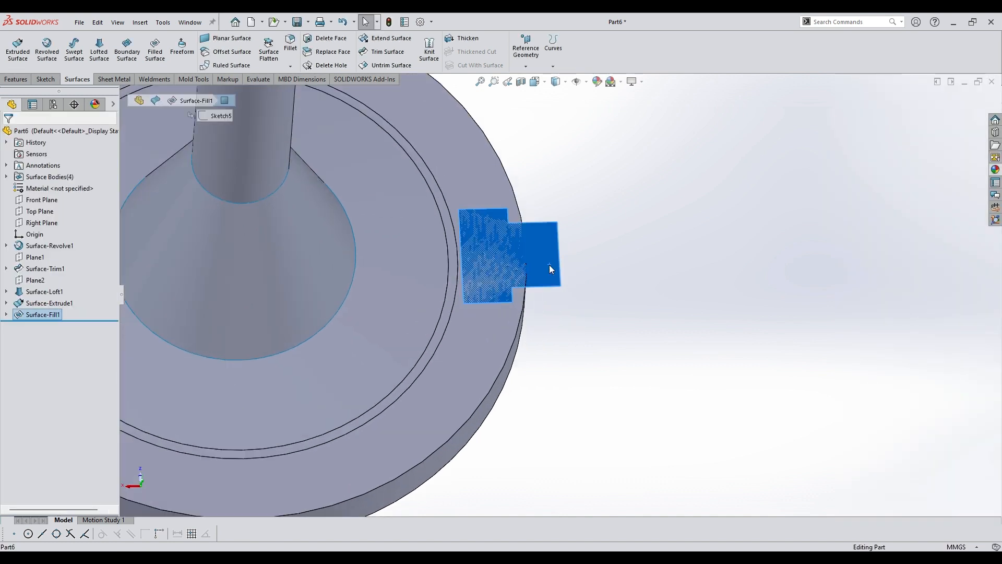
{"action": "left_click", "coordinate": [598, 236]}
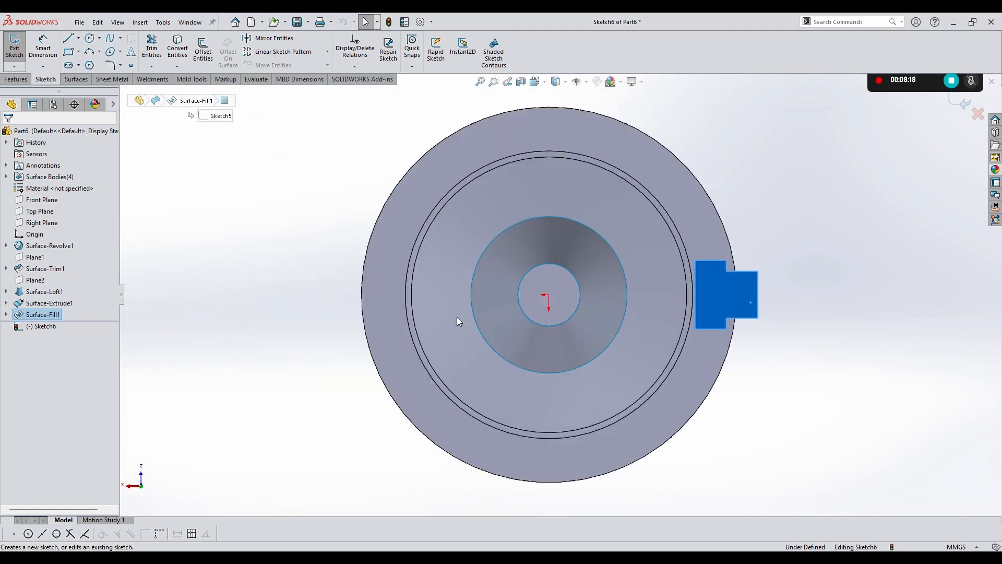
{"action": "left_click", "coordinate": [301, 281]}
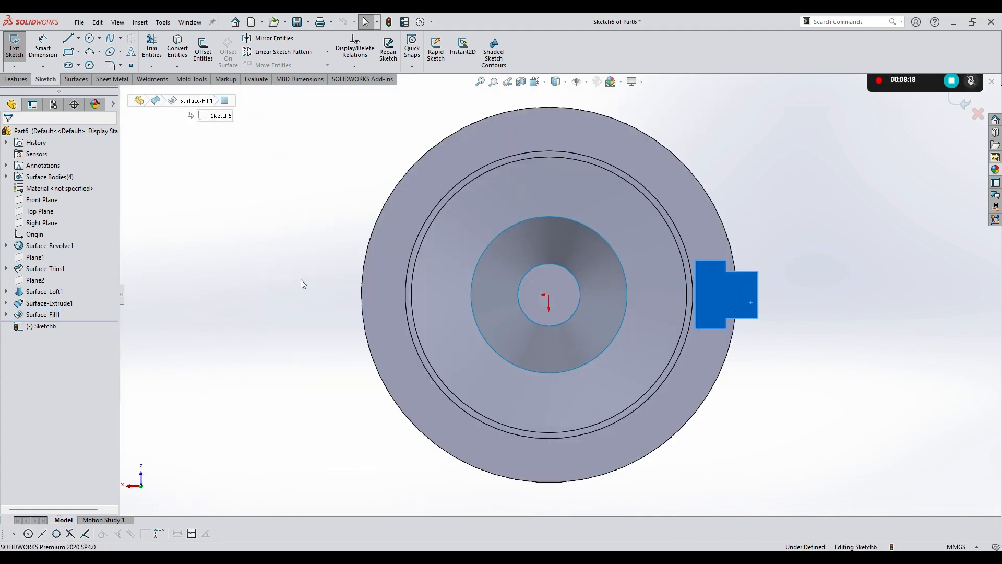
{"action": "left_click", "coordinate": [70, 52]}
{"action": "left_click", "coordinate": [753, 353]}
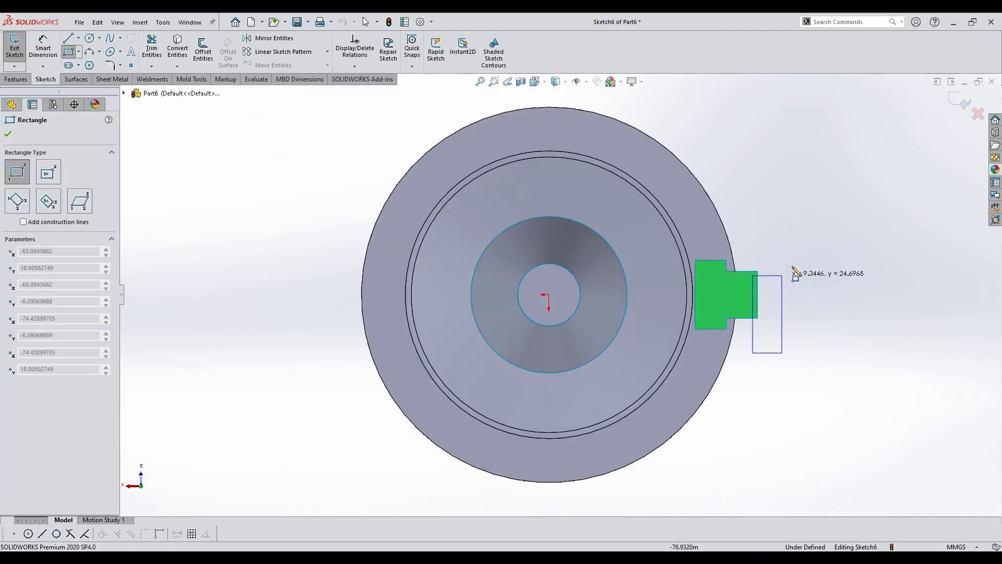
{"action": "scroll", "coordinate": [873, 263], "scroll_direction": "up", "scroll_amount": 3}
{"action": "scroll", "coordinate": [885, 247], "scroll_direction": "up", "scroll_amount": 2}
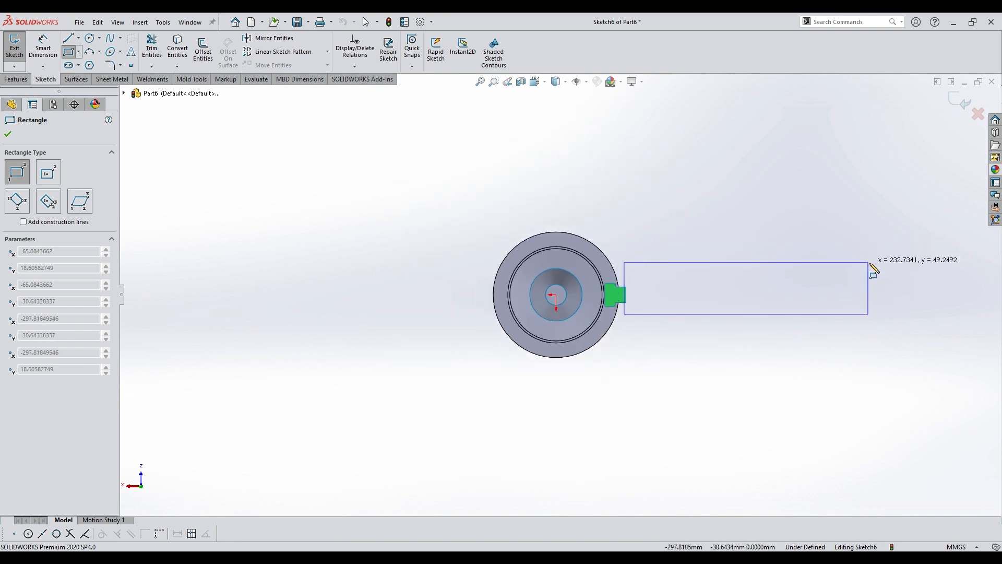
{"action": "left_click", "coordinate": [877, 264]}
{"action": "key", "text": "Escape"}
Draw a horizontal centerline about 20 mm long across the green face, from its inner edge to the tab's outer edge midpoint.
{"action": "scroll", "coordinate": [606, 293], "scroll_direction": "down", "scroll_amount": 2}
{"action": "scroll", "coordinate": [634, 299], "scroll_direction": "down", "scroll_amount": 1}
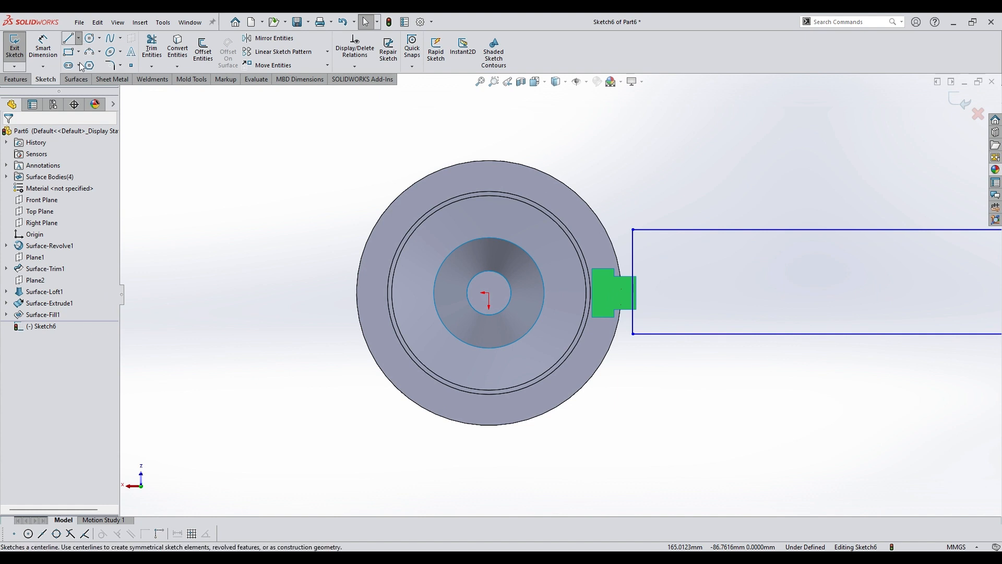
{"action": "left_click", "coordinate": [75, 40]}
{"action": "scroll", "coordinate": [543, 277], "scroll_direction": "down", "scroll_amount": 2}
{"action": "scroll", "coordinate": [616, 305], "scroll_direction": "down", "scroll_amount": 5}
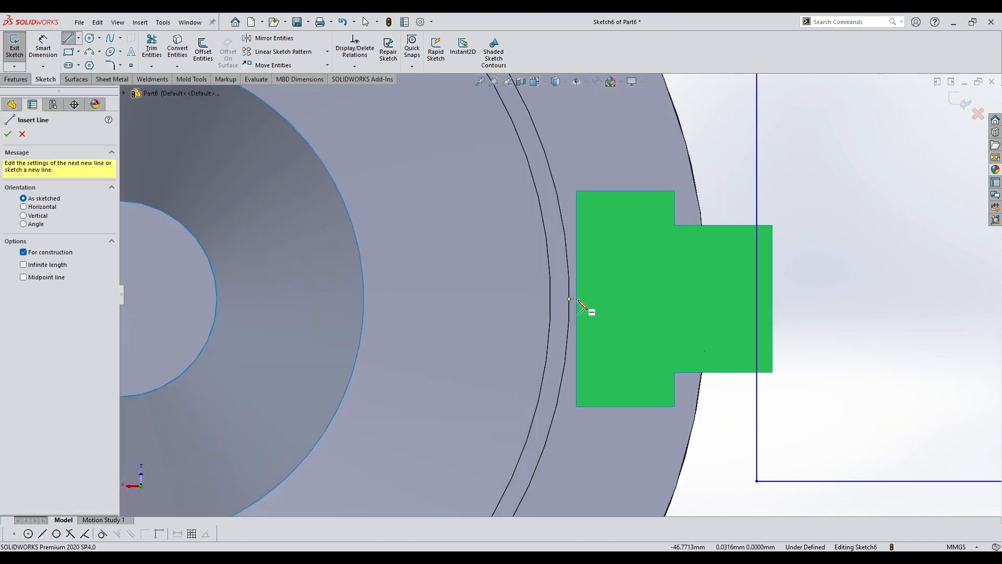
{"action": "mouse_move", "coordinate": [577, 299]}
{"action": "left_mouse_down"}
{"action": "mouse_move", "coordinate": [593, 307]}
{"action": "mouse_move", "coordinate": [772, 299]}
{"action": "left_mouse_up"}
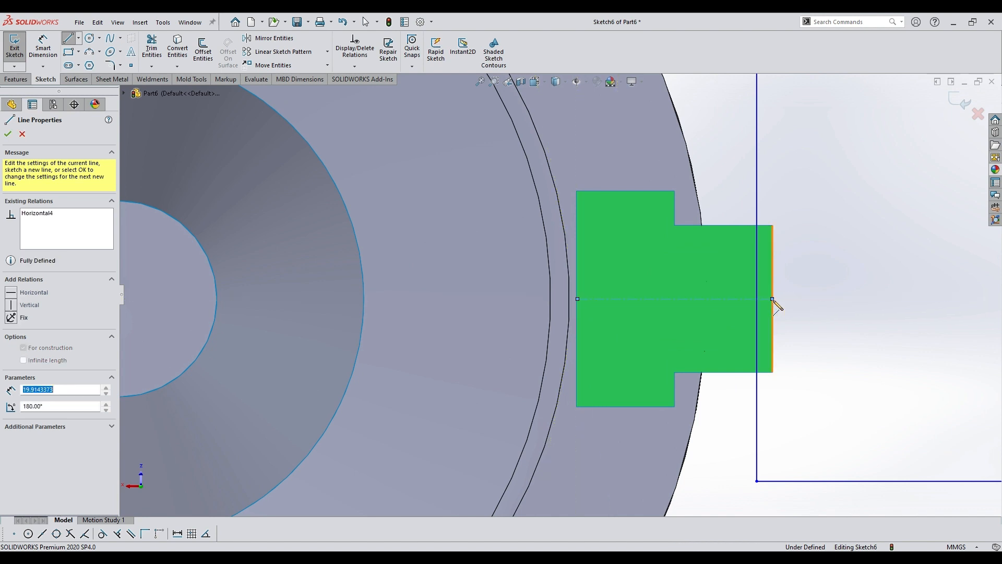
{"action": "key", "text": "Escape"}
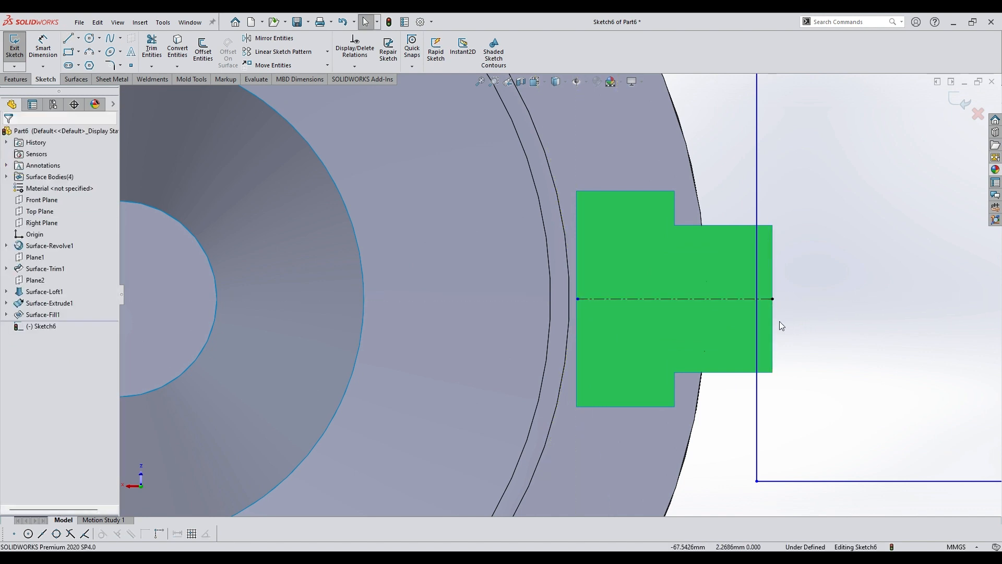
Make the long rectangle's near vertical edge collinear with the outer edge of the green tab.
{"action": "left_click", "coordinate": [757, 395]}
{"action": "scroll", "coordinate": [781, 335], "scroll_direction": "down", "scroll_amount": 3}
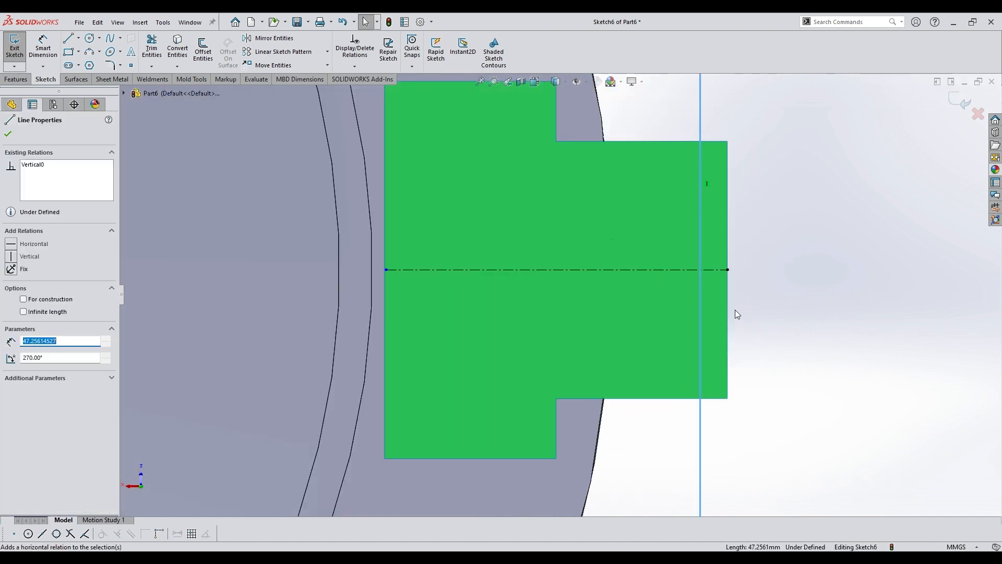
{"action": "left_click", "coordinate": [727, 323], "text": "ctrl"}
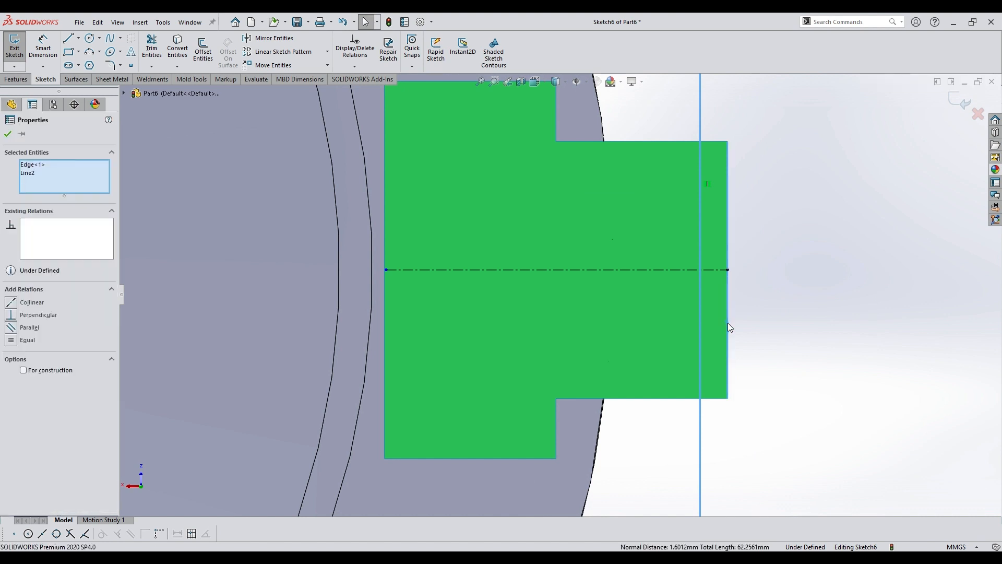
{"action": "left_click", "coordinate": [760, 280]}
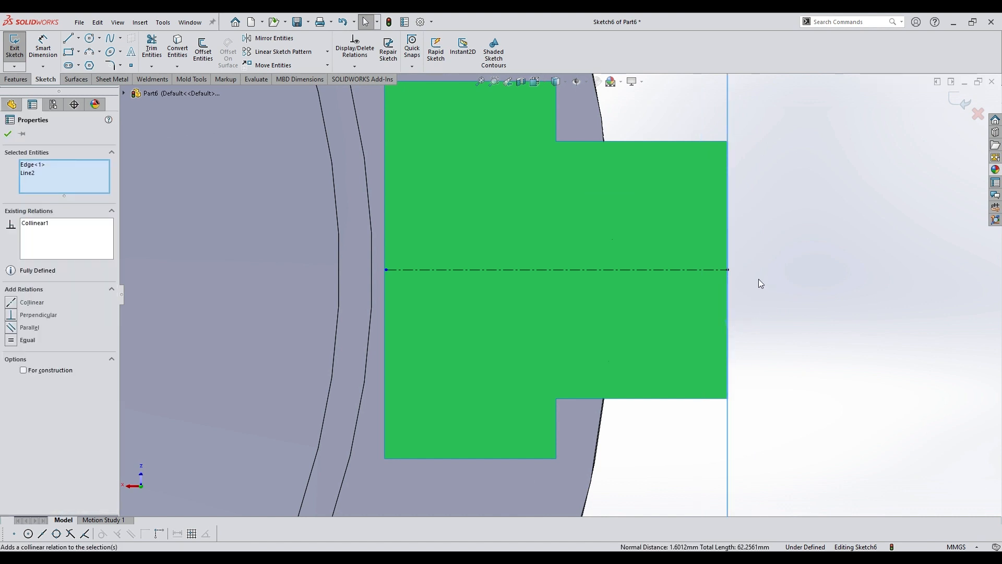
{"action": "left_click", "coordinate": [744, 260]}
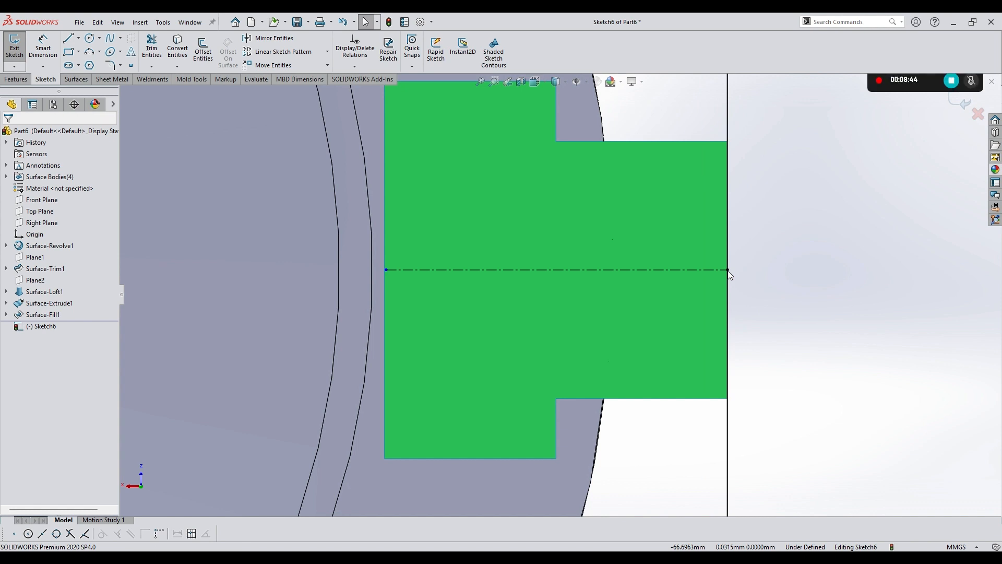
Add a midpoint relation between the centerline's outer endpoint and the long rectangle's near vertical edge.
{"action": "left_click", "coordinate": [728, 270]}
{"action": "left_click", "coordinate": [727, 125], "text": "ctrl"}
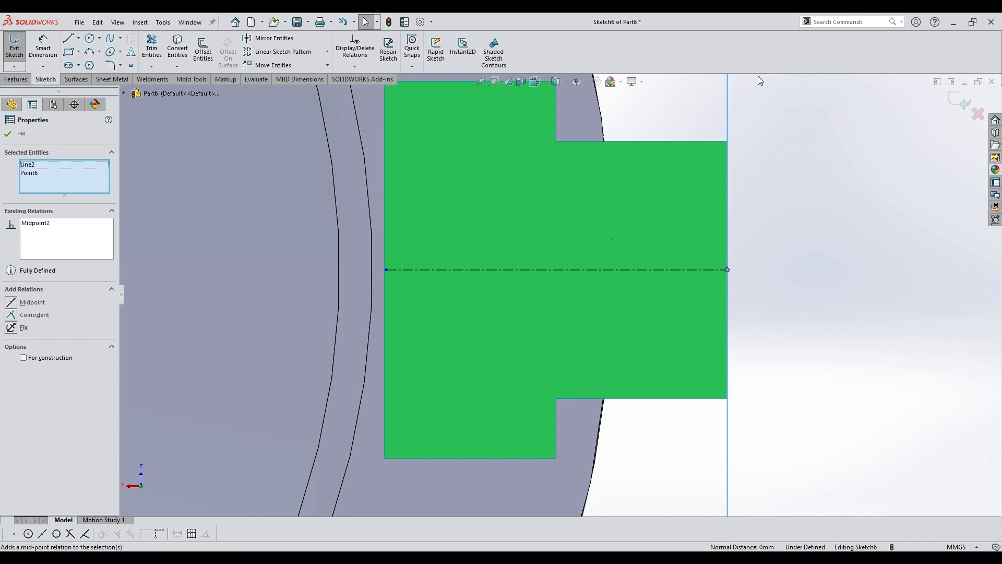
{"action": "left_click", "coordinate": [800, 311]}
Fillet the two outer corners of the long rectangle with a 10 mm radius.
{"action": "scroll", "coordinate": [801, 316], "scroll_direction": "up", "scroll_amount": 9}
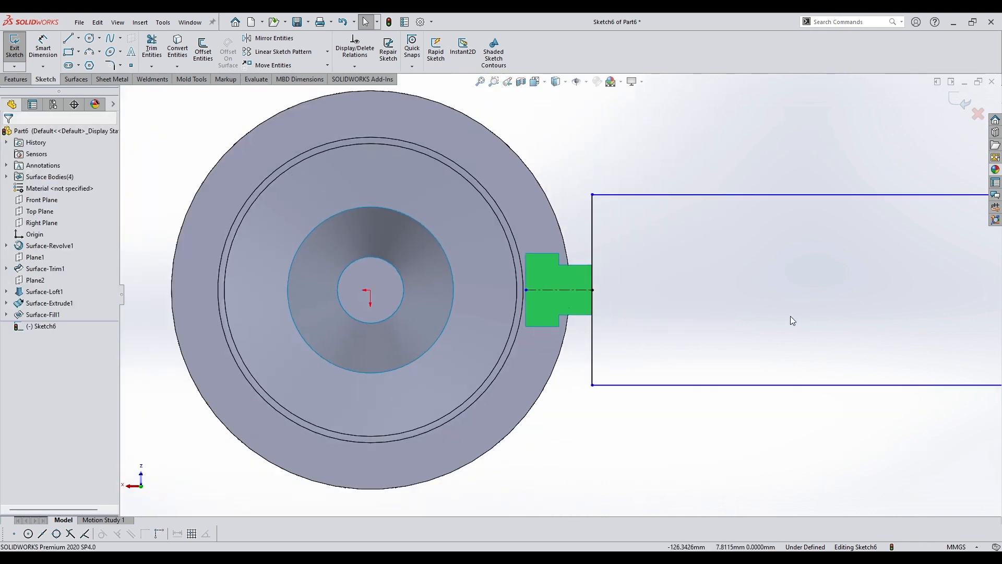
{"action": "scroll", "coordinate": [790, 317], "scroll_direction": "up", "scroll_amount": 6}
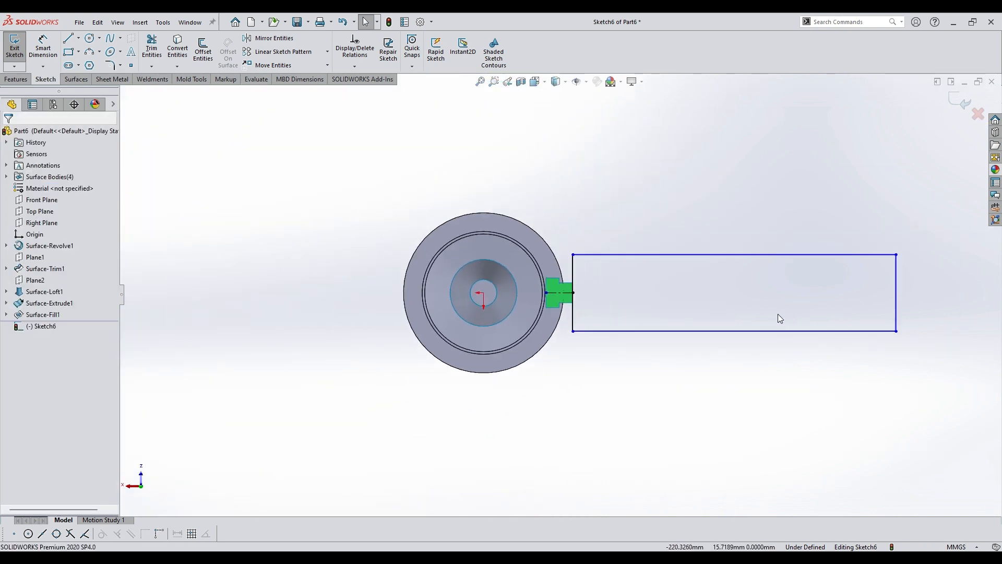
{"action": "left_click", "coordinate": [115, 63]}
{"action": "scroll", "coordinate": [772, 271], "scroll_direction": "down", "scroll_amount": 5}
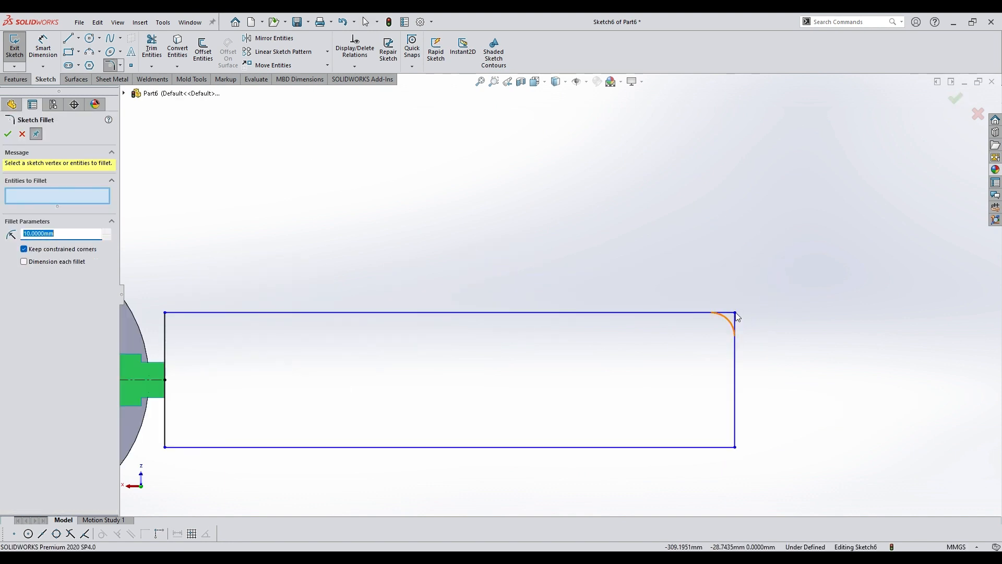
{"action": "left_click", "coordinate": [736, 313]}
{"action": "left_click", "coordinate": [735, 448]}
{"action": "scroll", "coordinate": [560, 294], "scroll_direction": "up", "scroll_amount": 4}
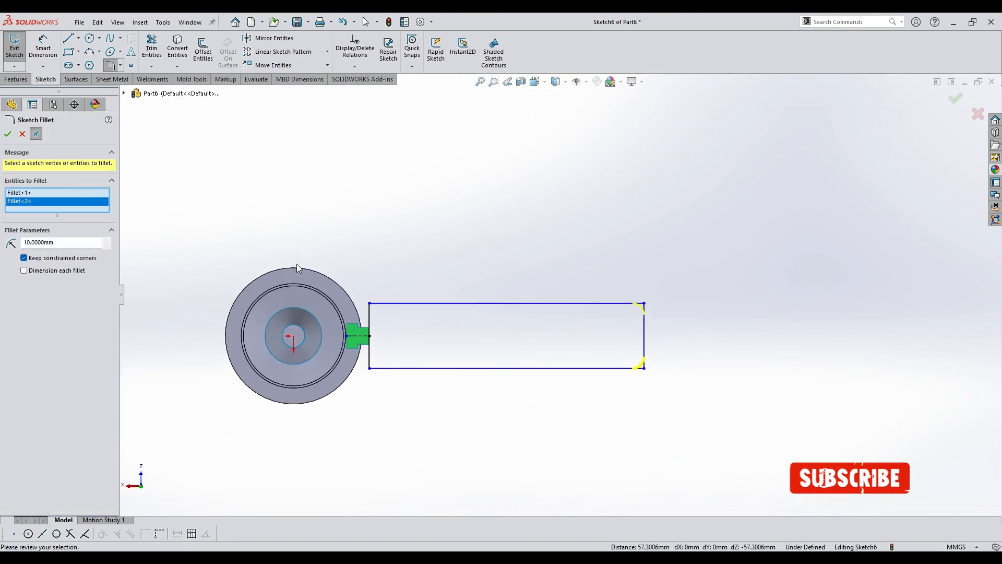
{"action": "left_click", "coordinate": [12, 139]}
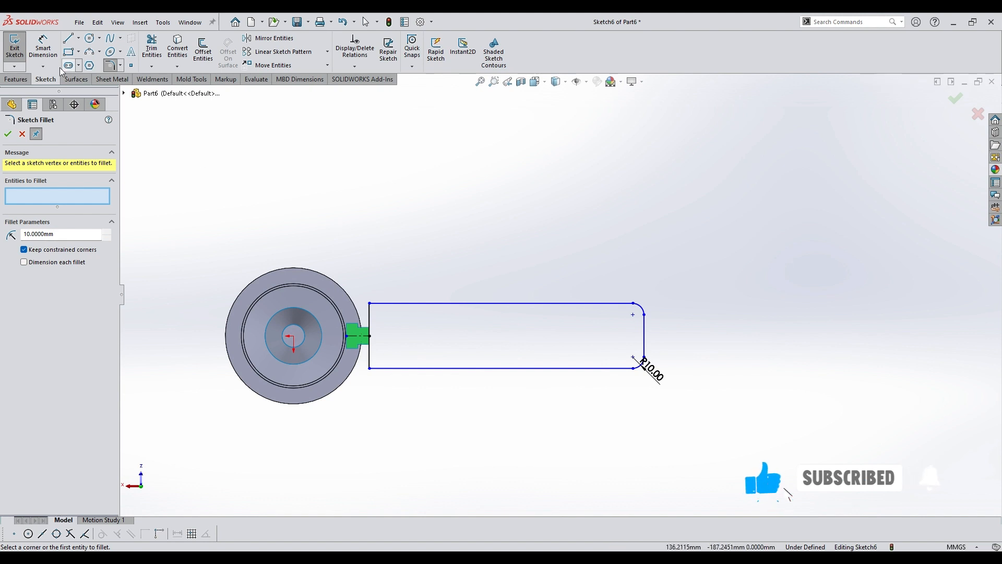
Dimension the long upper edge of the filleted rectangle to 250 mm.
{"action": "left_click", "coordinate": [46, 50]}
{"action": "left_click", "coordinate": [500, 304]}
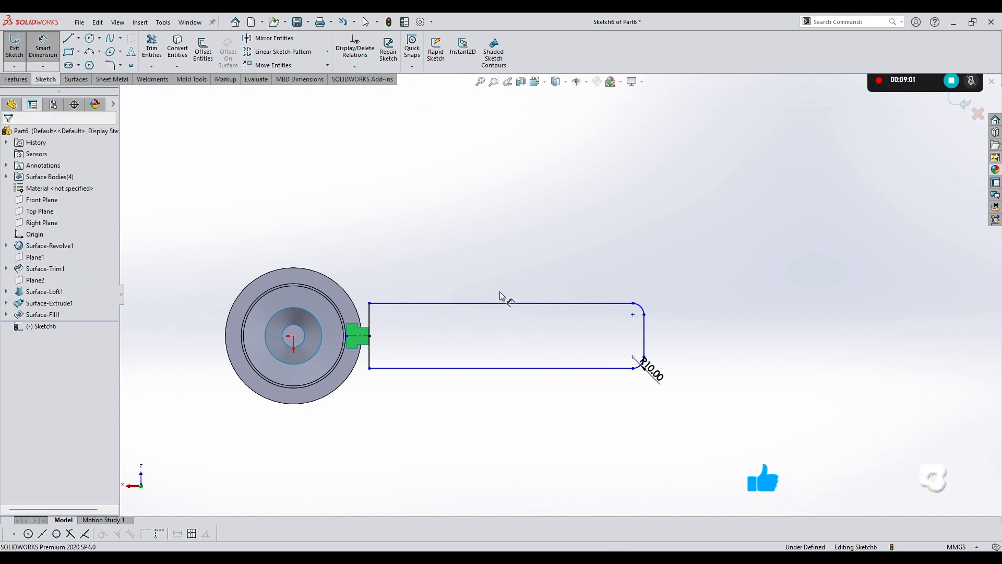
{"action": "left_click", "coordinate": [501, 275]}
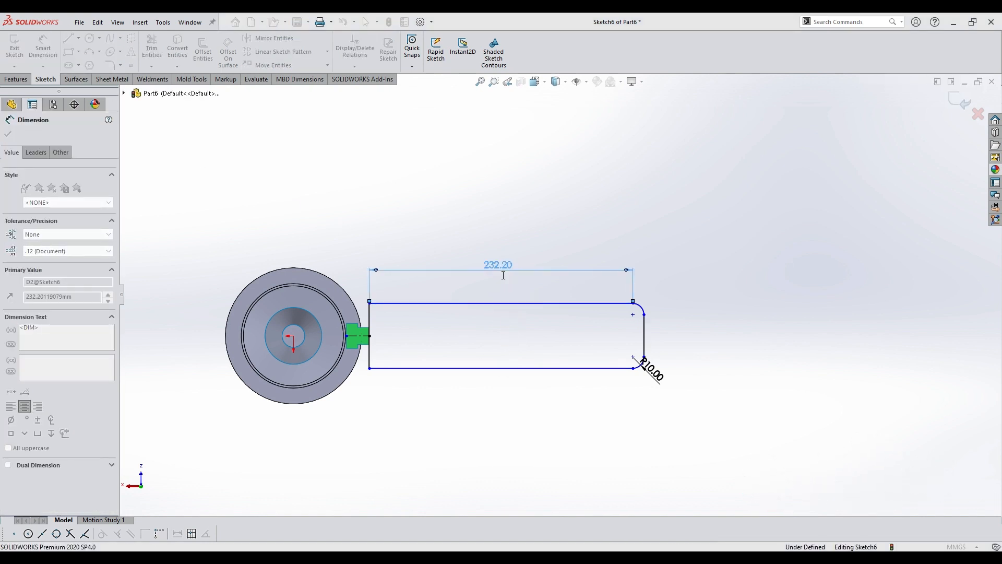
{"action": "type", "text": "250"}
{"action": "key", "text": "Return"}
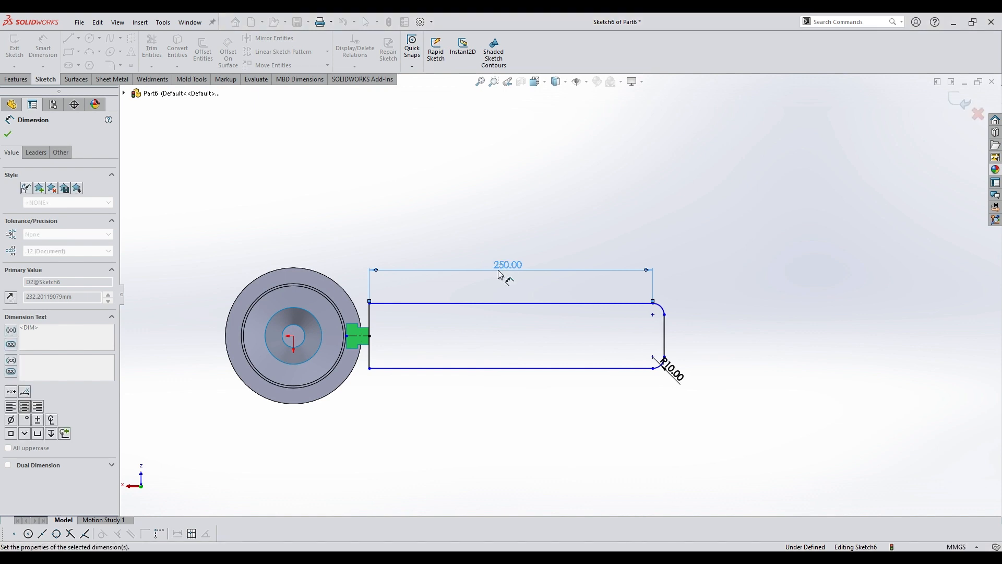
{"action": "left_click", "coordinate": [523, 228]}
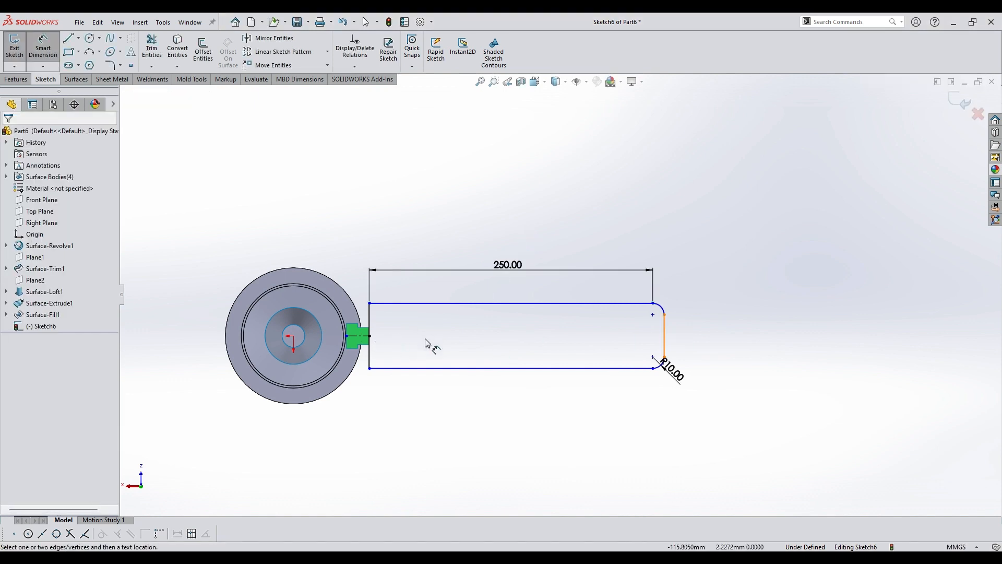
Dimension the rectangle's near vertical edge to 60 mm and move that dimension inside the profile.
{"action": "left_click", "coordinate": [369, 358]}
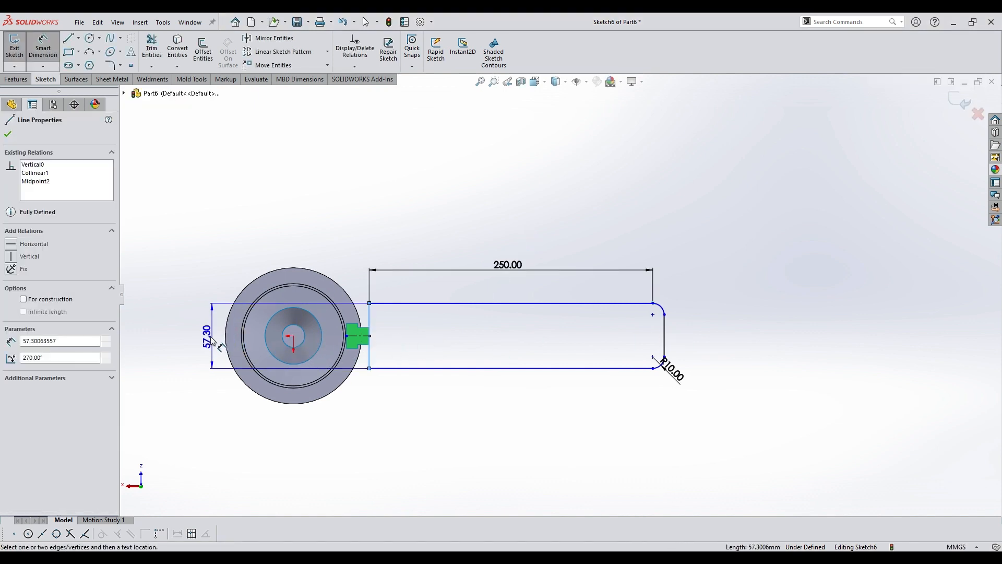
{"action": "left_click", "coordinate": [214, 344]}
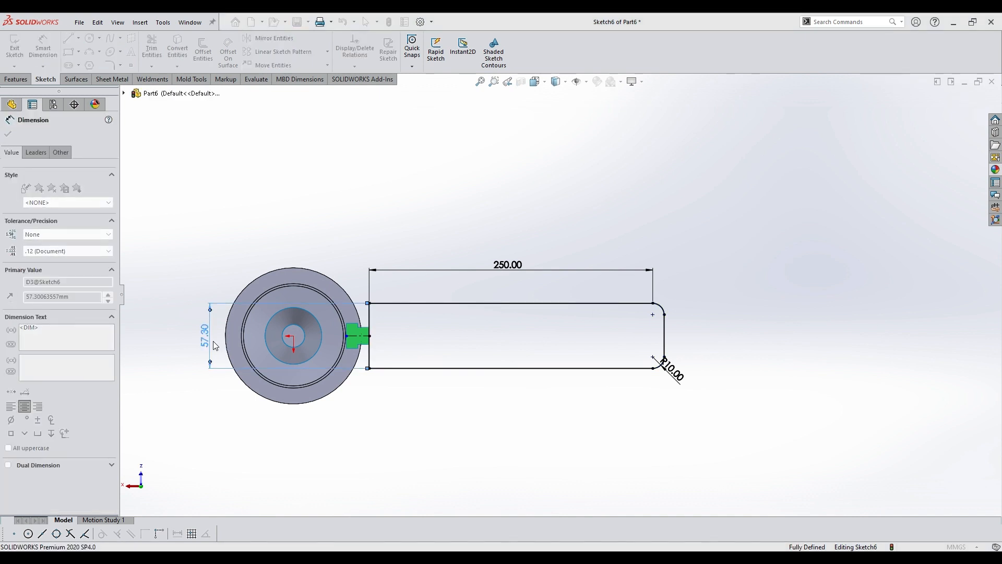
{"action": "type", "text": "60"}
{"action": "key", "text": "Return"}
{"action": "left_click", "coordinate": [506, 426]}
{"action": "scroll", "coordinate": [451, 409], "scroll_direction": "up", "scroll_amount": 1}
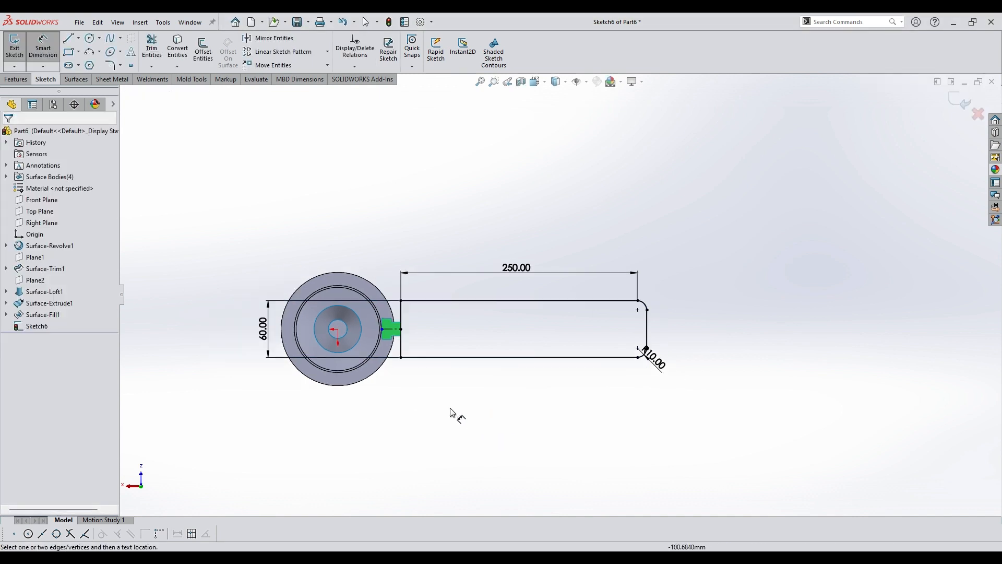
{"action": "scroll", "coordinate": [451, 409], "scroll_direction": "up", "scroll_amount": 1}
{"action": "left_click_drag", "start_coordinate": [315, 328], "coordinate": [512, 334]}
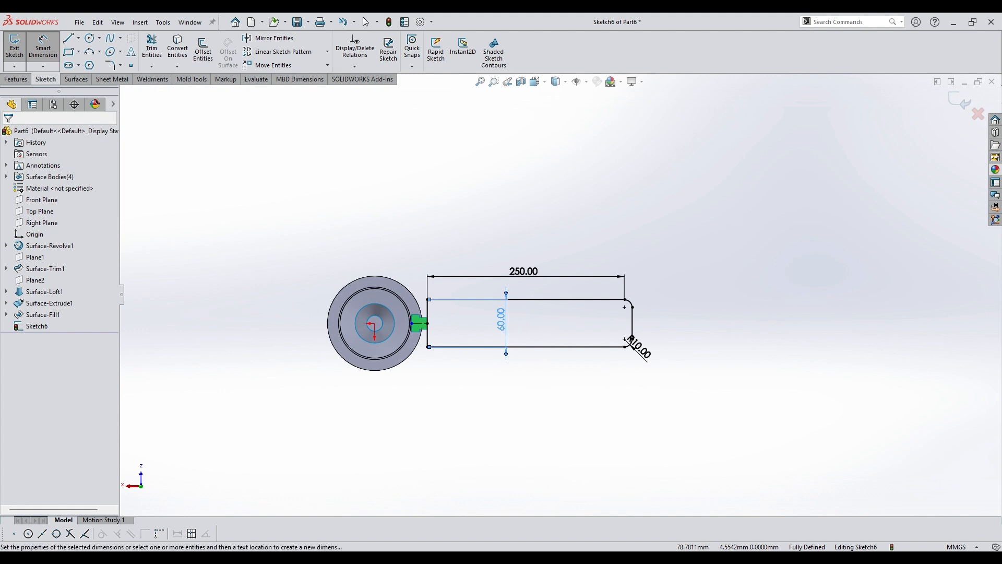
{"action": "scroll", "coordinate": [462, 374], "scroll_direction": "down", "scroll_amount": 2}
Exit the sketch and create a filled surface from the rounded rectangle with Contact edge settings.
{"action": "left_click", "coordinate": [15, 80]}
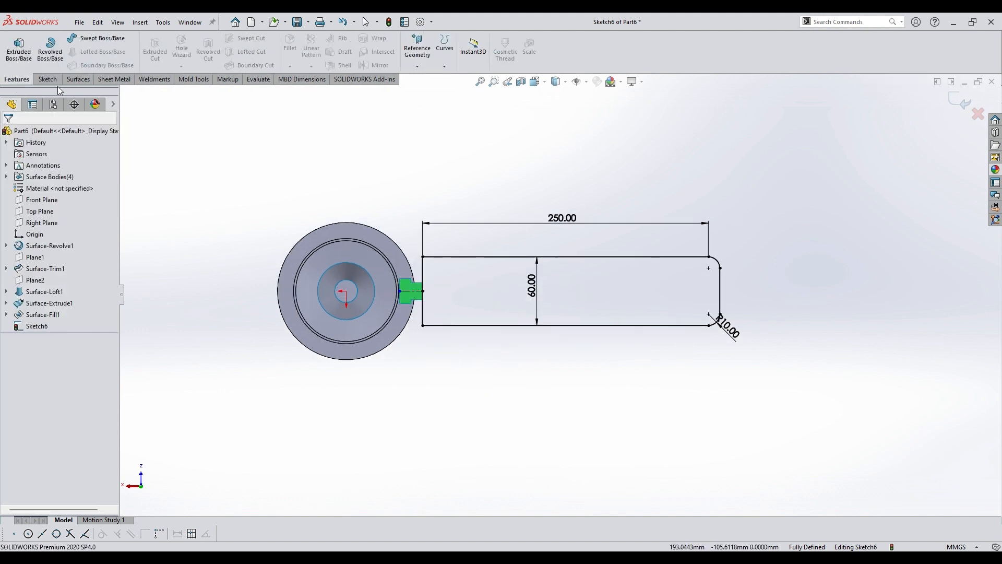
{"action": "left_click", "coordinate": [961, 102]}
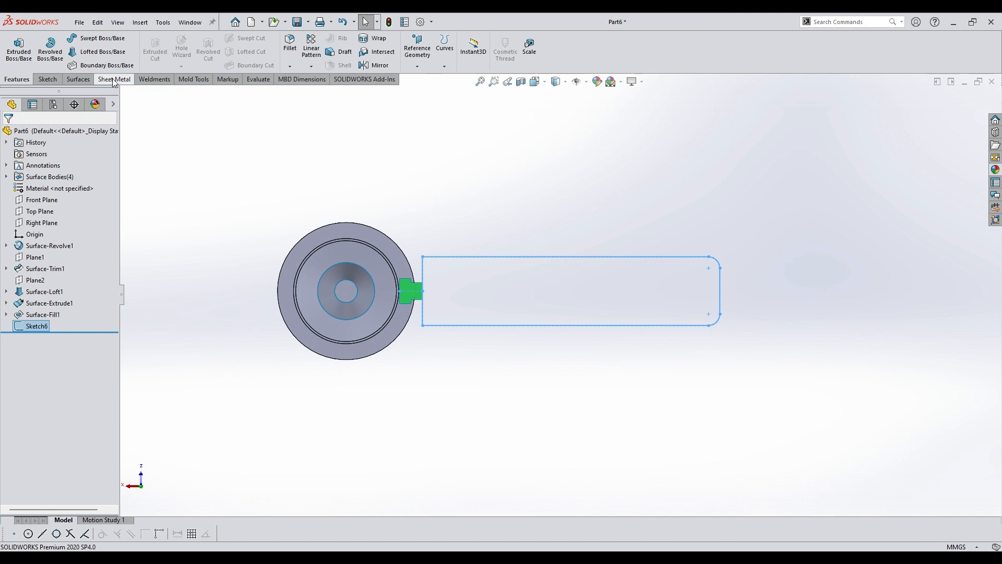
{"action": "left_click", "coordinate": [72, 80]}
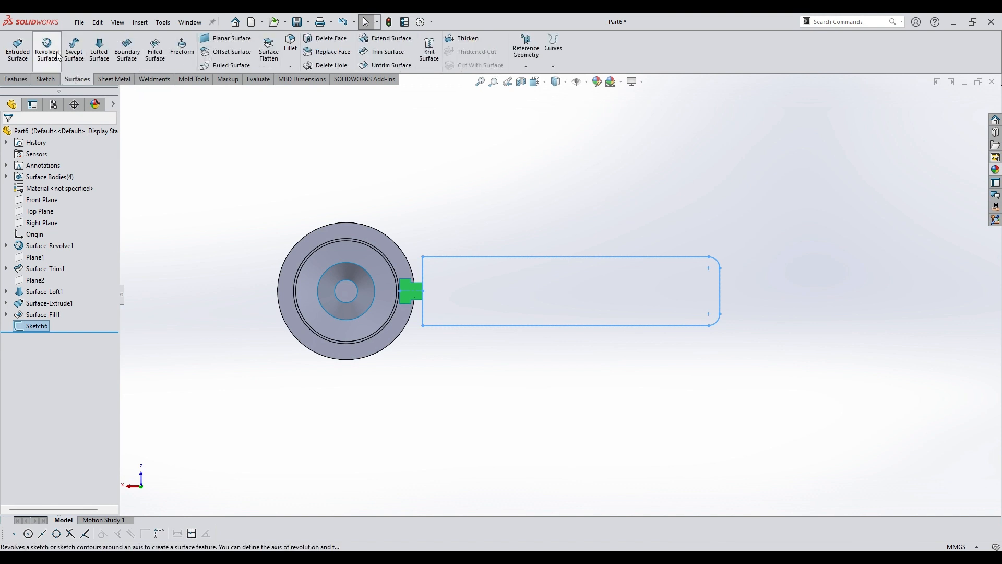
{"action": "left_click", "coordinate": [155, 52]}
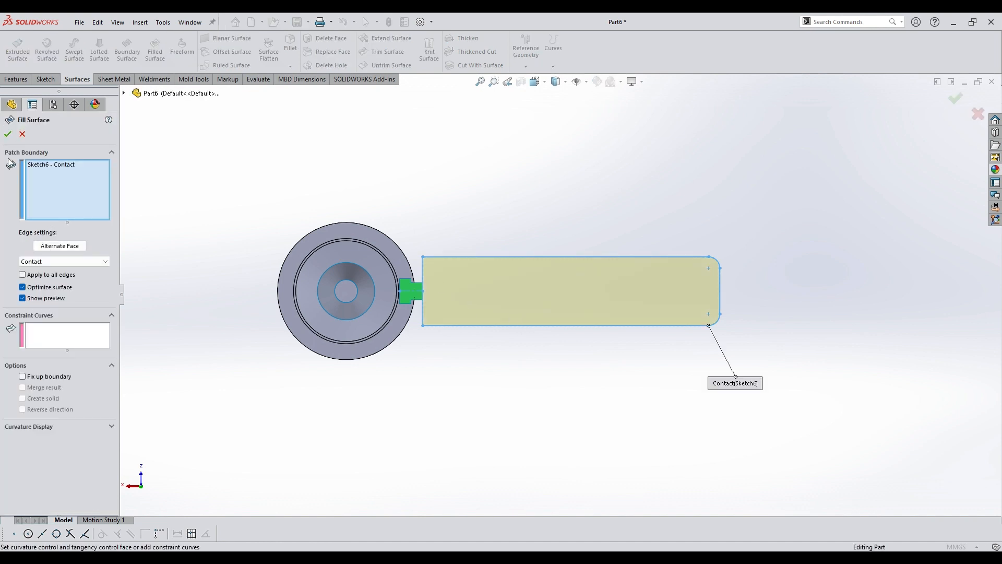
{"action": "left_click", "coordinate": [8, 134]}
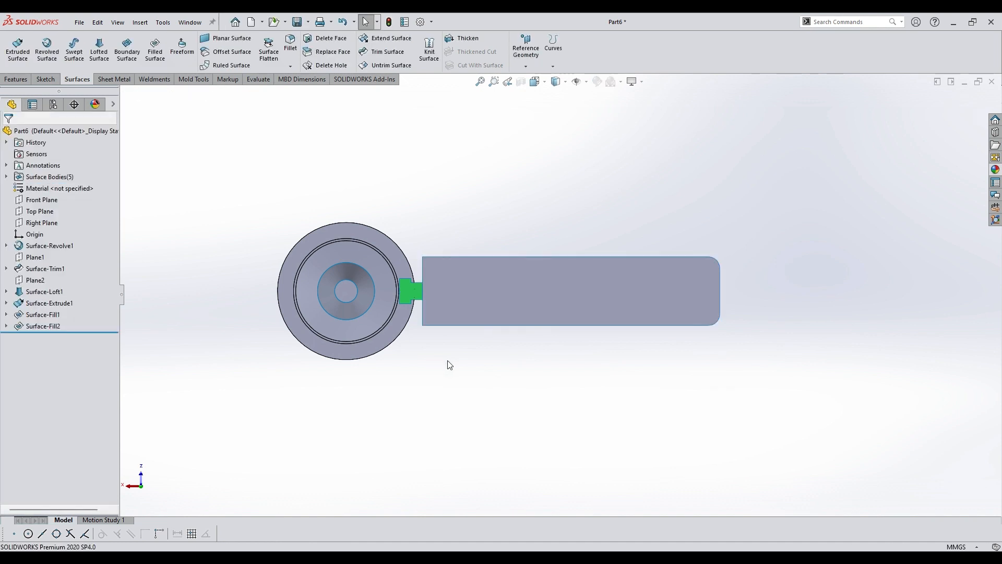
Start a circular pattern using the outer cylindrical face of the round base as the rotation reference.
{"action": "scroll", "coordinate": [460, 349], "scroll_direction": "down", "scroll_amount": 3}
{"action": "middle_click_drag", "start_coordinate": [472, 340], "coordinate": [562, 402]}
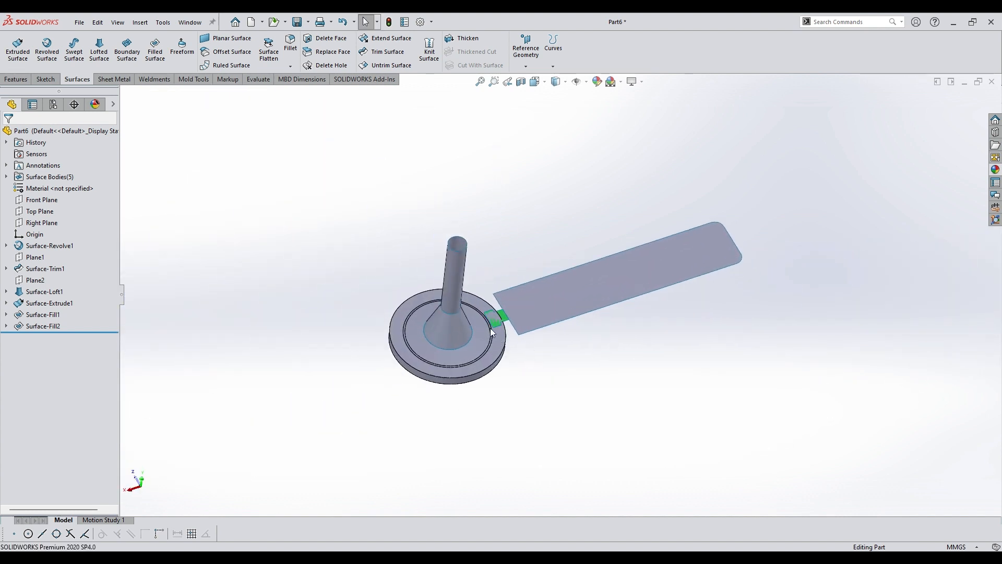
{"action": "scroll", "coordinate": [490, 328], "scroll_direction": "down", "scroll_amount": 2}
{"action": "middle_click_drag", "start_coordinate": [490, 328], "coordinate": [519, 299]}
{"action": "scroll", "coordinate": [536, 328], "scroll_direction": "down", "scroll_amount": 3}
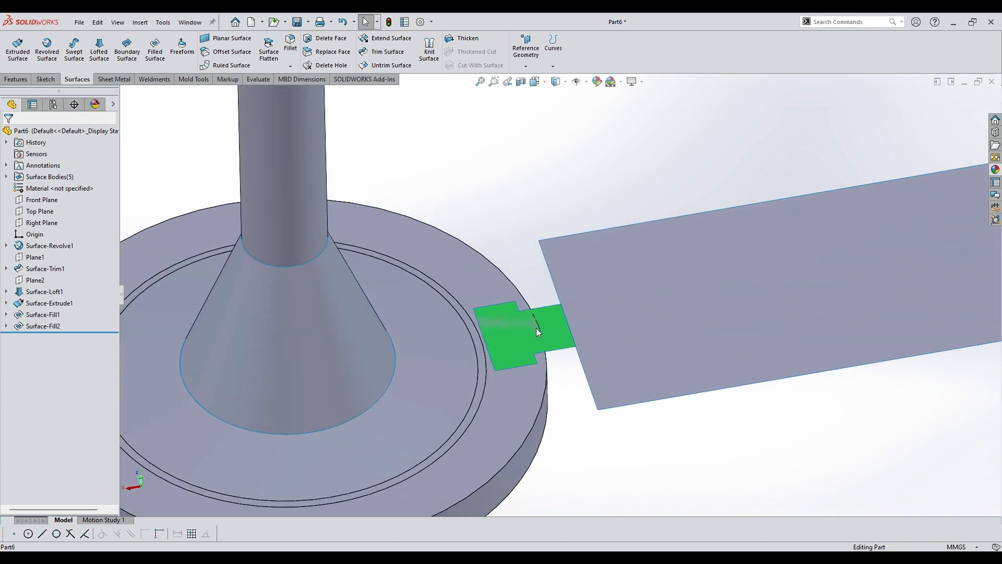
{"action": "scroll", "coordinate": [547, 330], "scroll_direction": "up", "scroll_amount": 5}
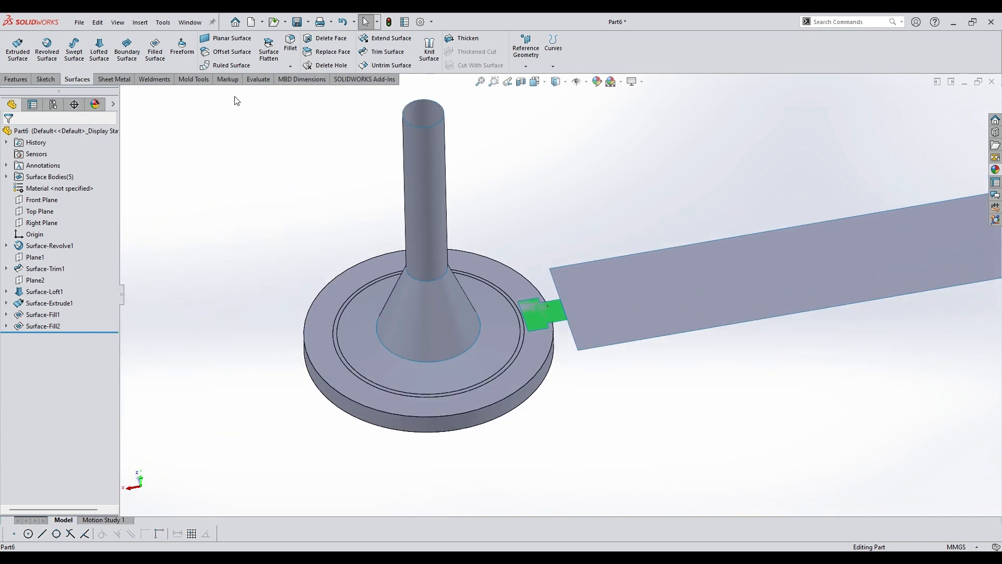
{"action": "scroll", "coordinate": [666, 218], "scroll_direction": "up", "scroll_amount": 3}
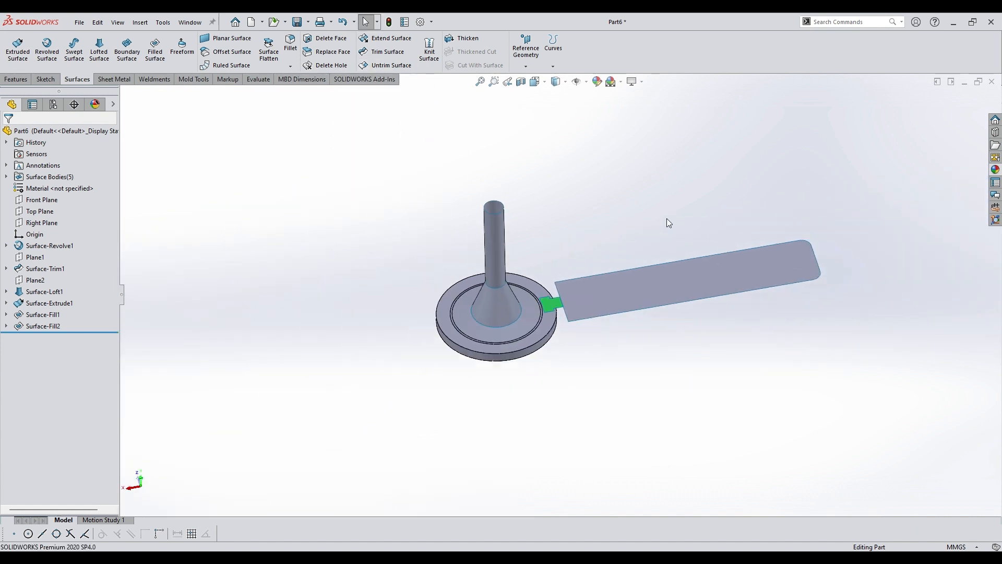
{"action": "left_click", "coordinate": [16, 79]}
{"action": "left_click", "coordinate": [313, 66]}
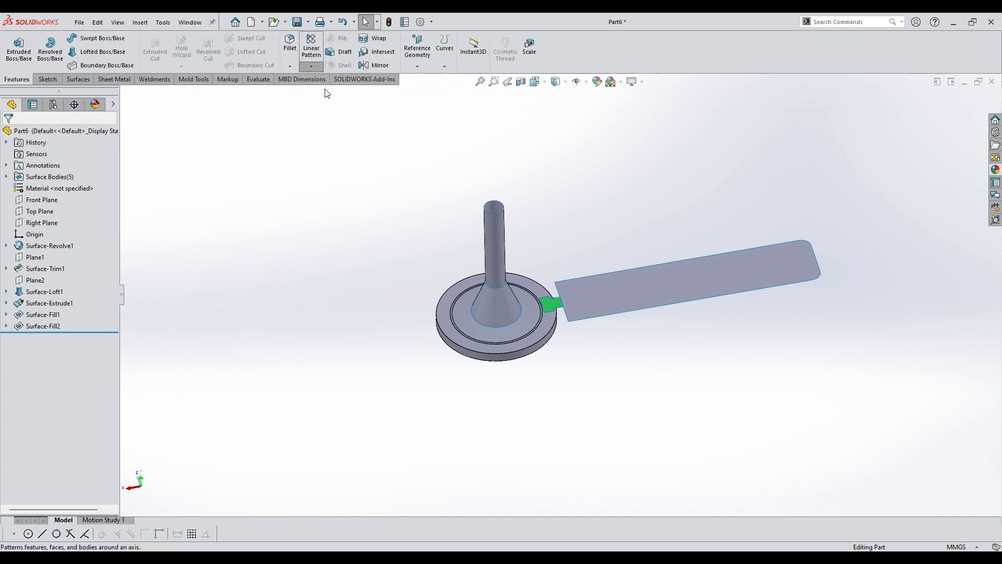
{"action": "left_click", "coordinate": [326, 89]}
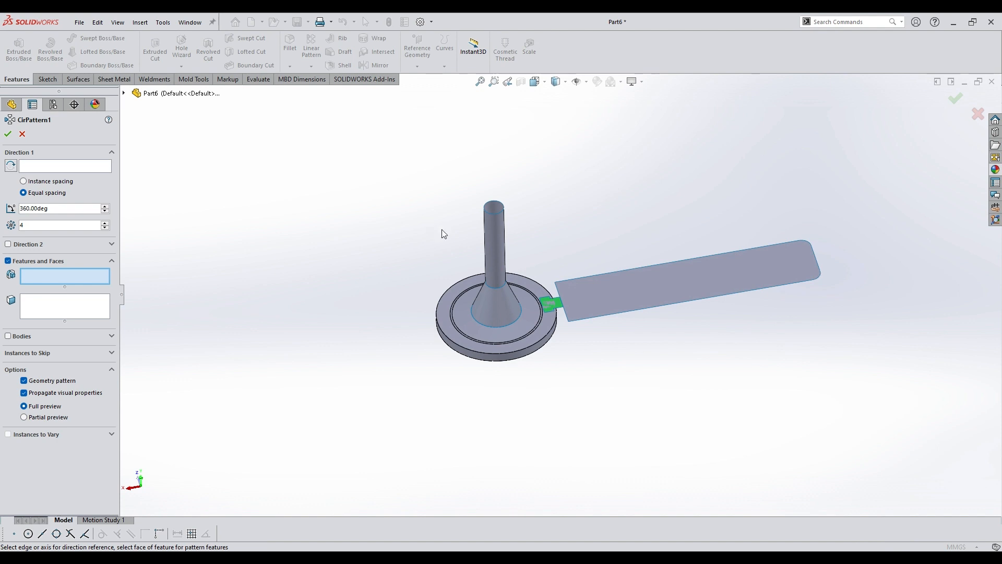
{"action": "left_click", "coordinate": [67, 165]}
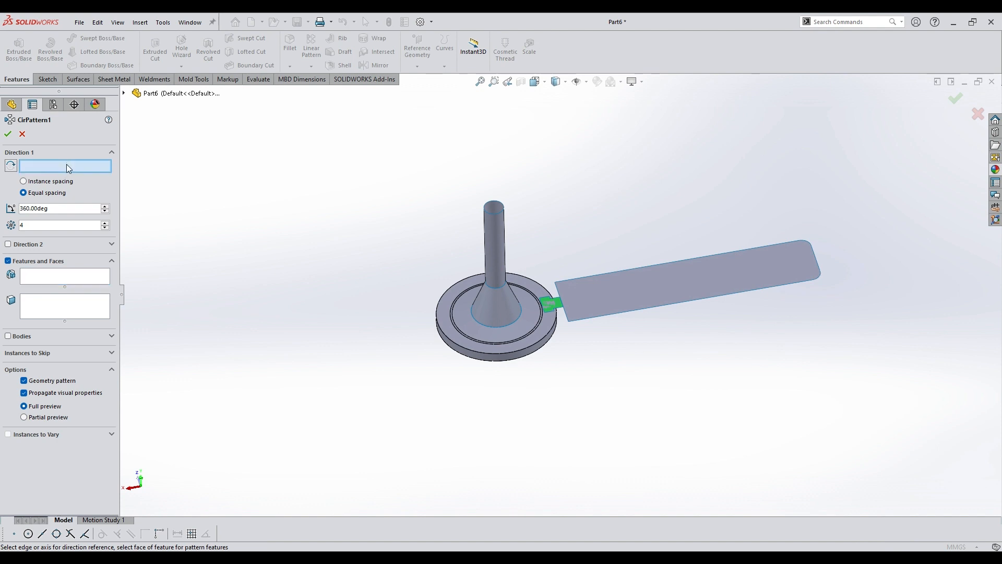
{"action": "left_click", "coordinate": [510, 357]}
Pattern the long blade and green T-shaped tab as surface bodies, with 4 equally spaced instances over 360 degrees.
{"action": "left_click", "coordinate": [52, 279]}
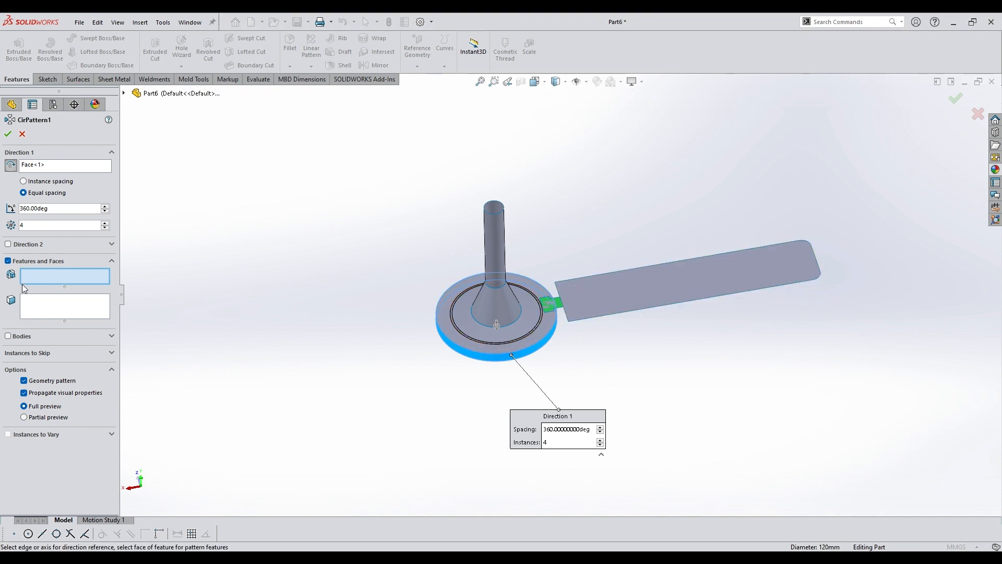
{"action": "left_click", "coordinate": [7, 262]}
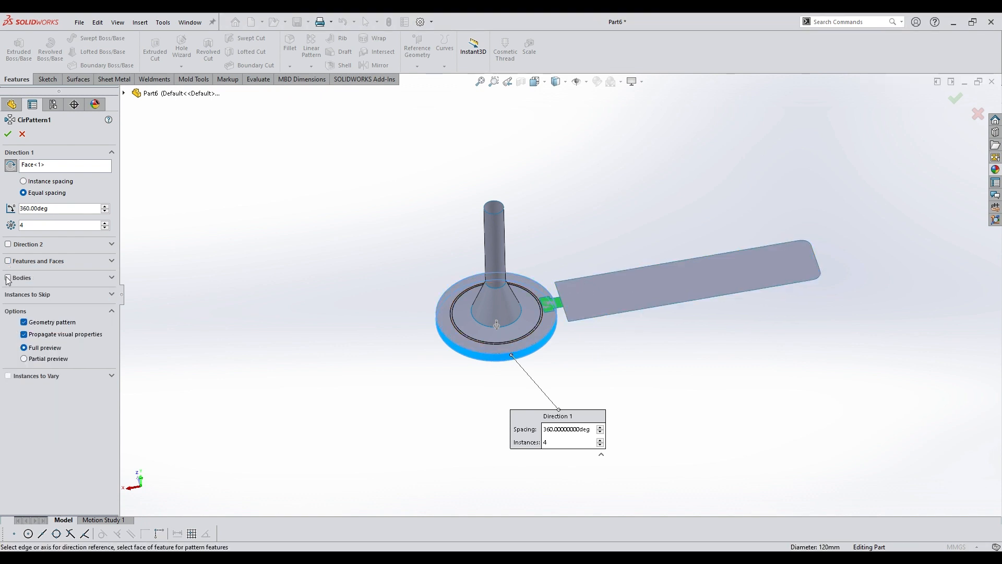
{"action": "left_click", "coordinate": [8, 278]}
{"action": "left_click", "coordinate": [599, 311]}
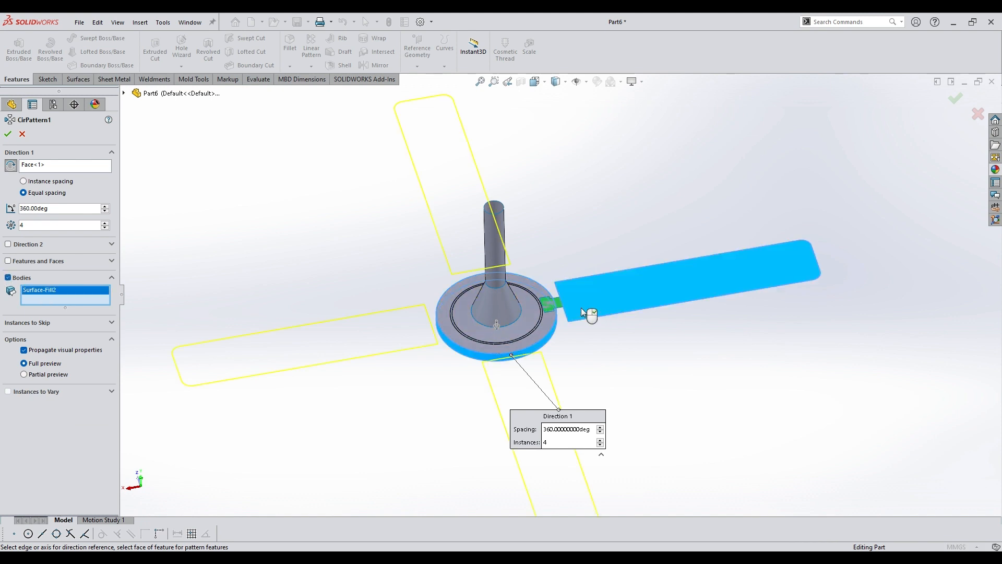
{"action": "scroll", "coordinate": [571, 303], "scroll_direction": "down", "scroll_amount": 2}
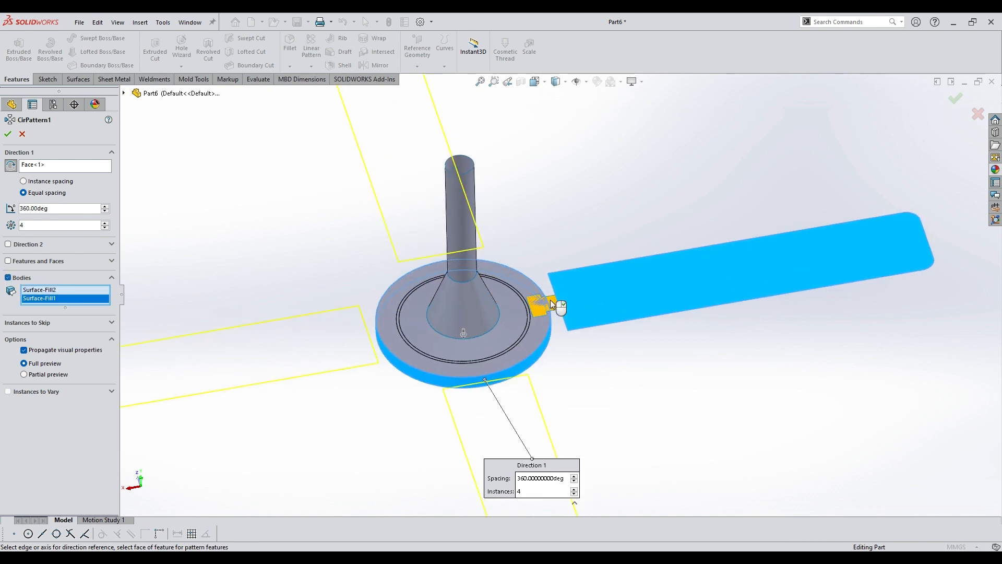
{"action": "left_click", "coordinate": [550, 300]}
{"action": "scroll", "coordinate": [550, 299], "scroll_direction": "up", "scroll_amount": 3}
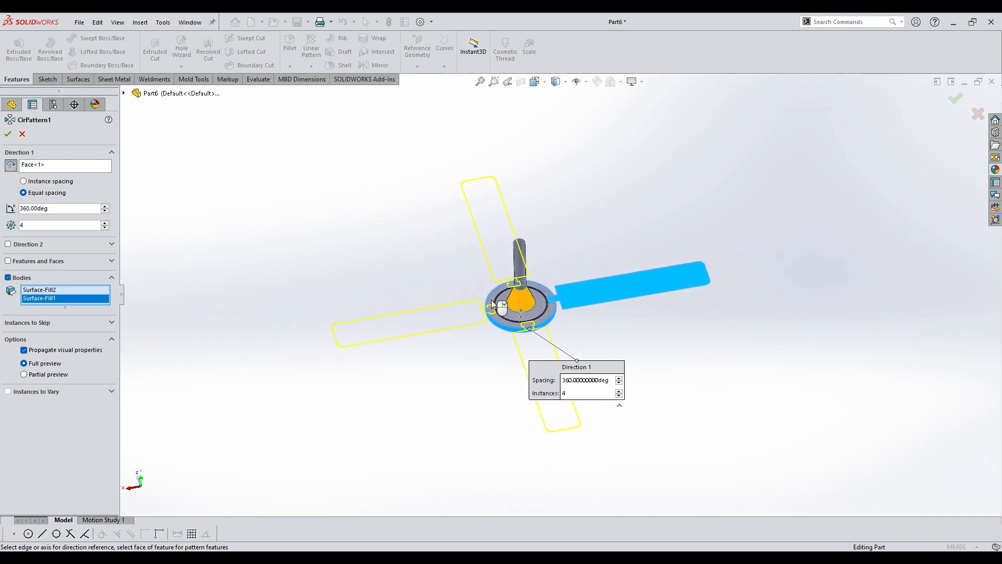
{"action": "left_click", "coordinate": [8, 134]}
Replace the whole part in the appearance selection with the blade fill and circular pattern features, and color them yellow (RGB 255, 255, 0).
{"action": "middle_click_drag", "start_coordinate": [362, 266], "coordinate": [563, 268]}
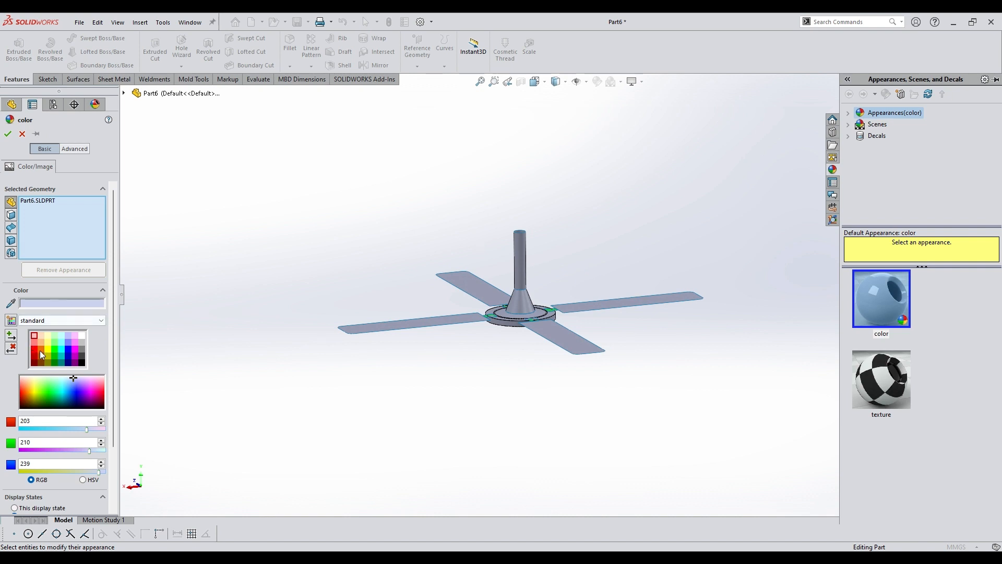
{"action": "right_click", "coordinate": [34, 205]}
{"action": "left_click", "coordinate": [50, 212]}
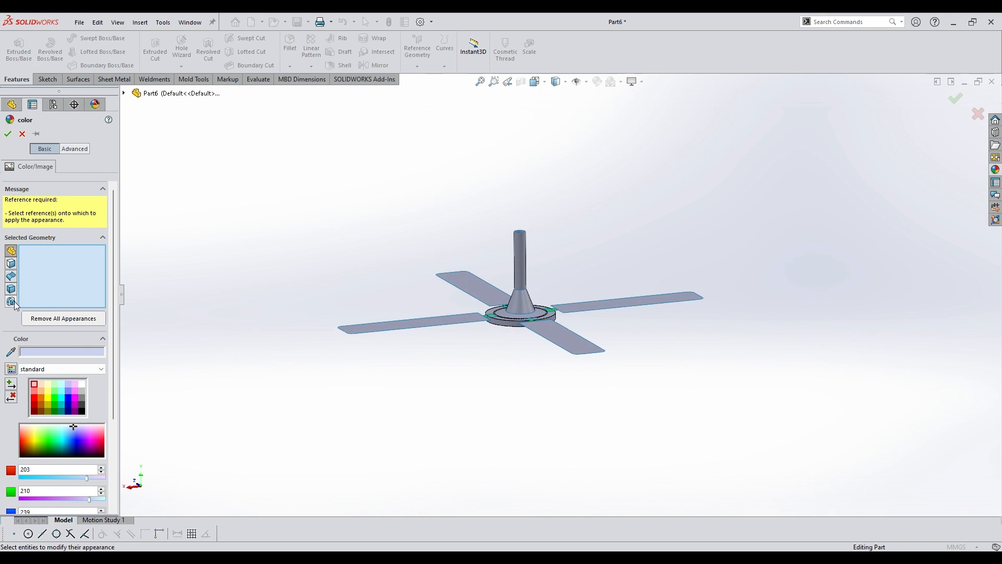
{"action": "left_click", "coordinate": [48, 398]}
{"action": "left_click", "coordinate": [589, 327]}
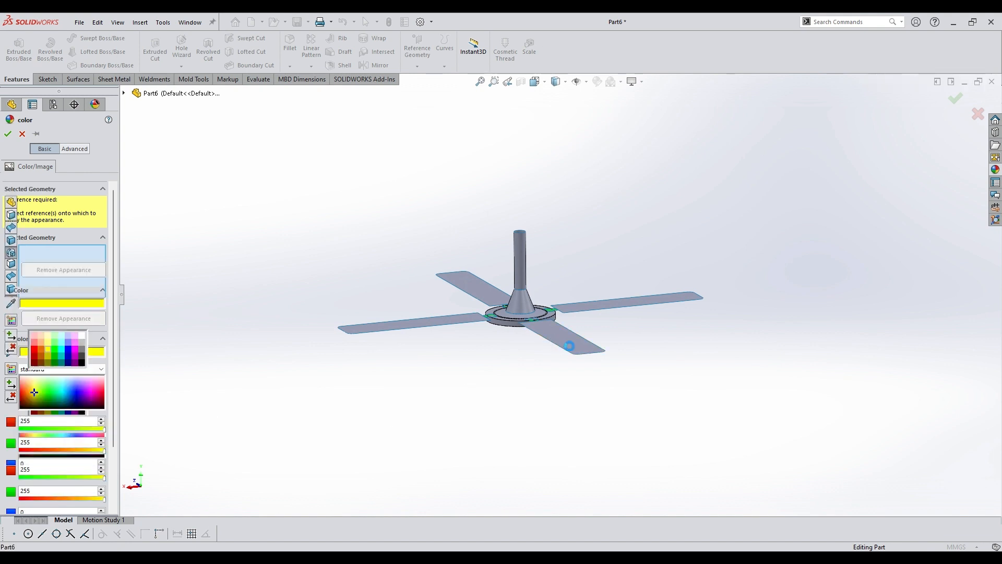
{"action": "left_click", "coordinate": [597, 308]}
{"action": "middle_click_drag", "start_coordinate": [610, 329], "coordinate": [497, 369]}
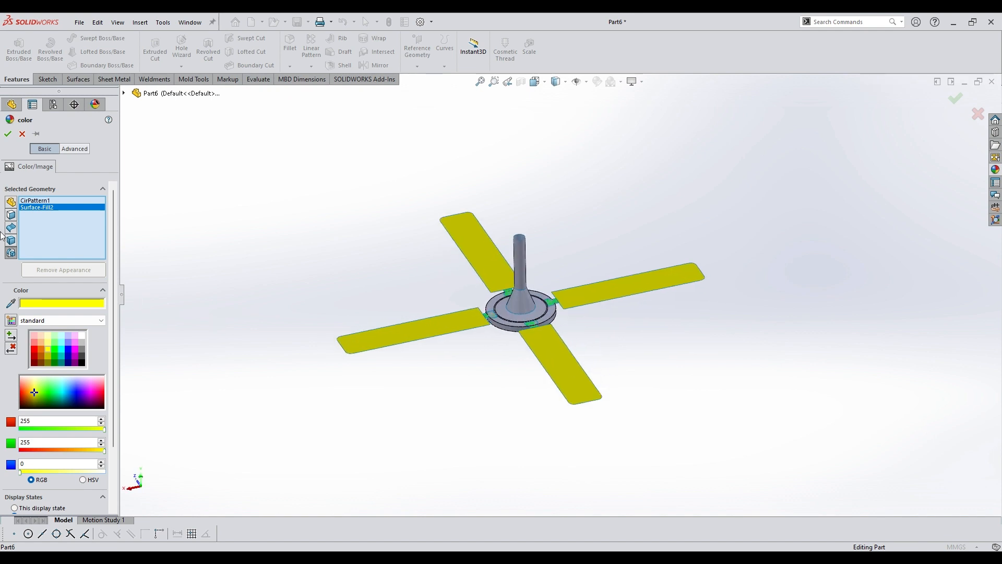
{"action": "left_click", "coordinate": [8, 134]}
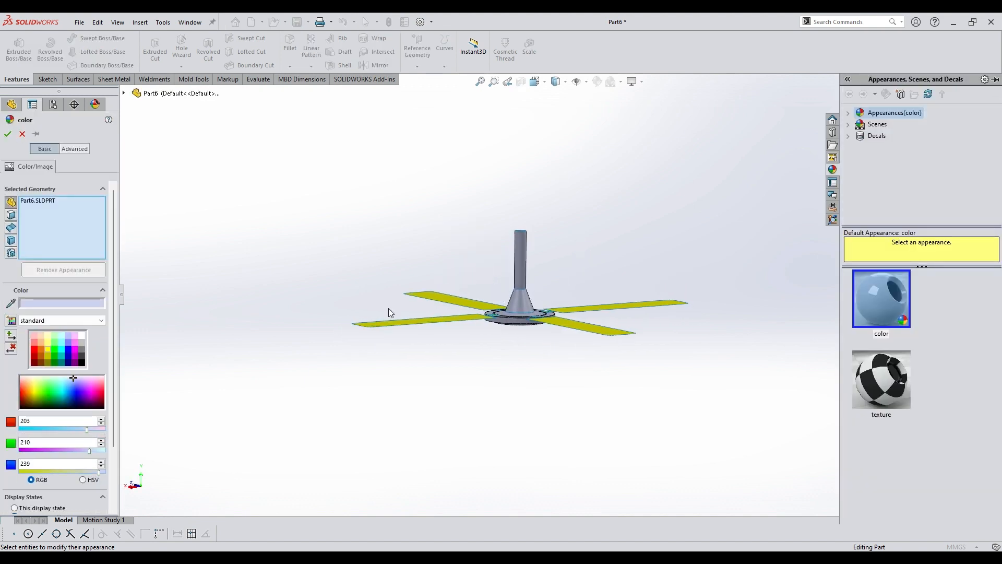
Replace the whole part in the appearance selection with the round base and color it blue (RGB 15, 131, 255).
{"action": "scroll", "coordinate": [440, 316], "scroll_direction": "down", "scroll_amount": 3}
{"action": "right_click", "coordinate": [34, 215]}
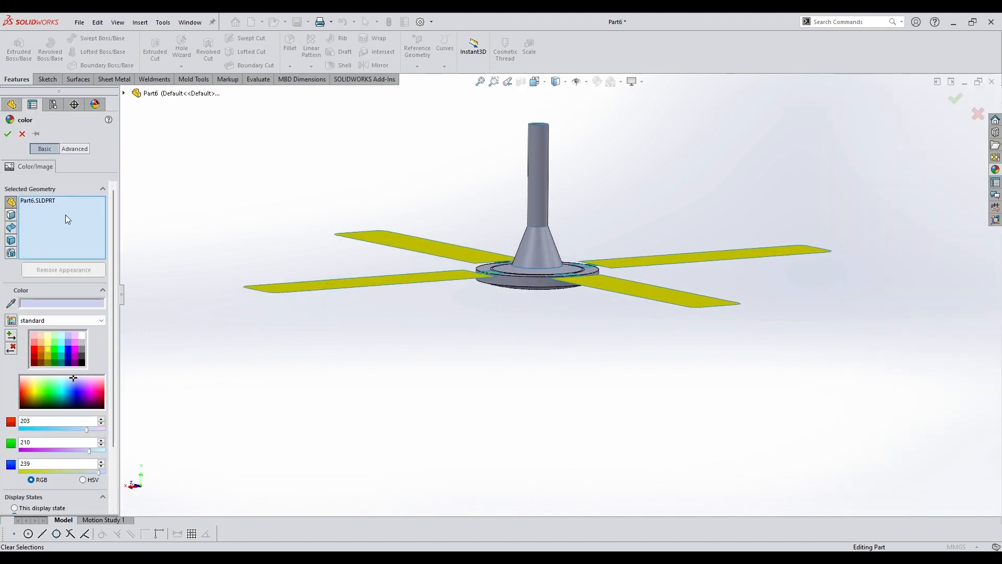
{"action": "left_click", "coordinate": [68, 218]}
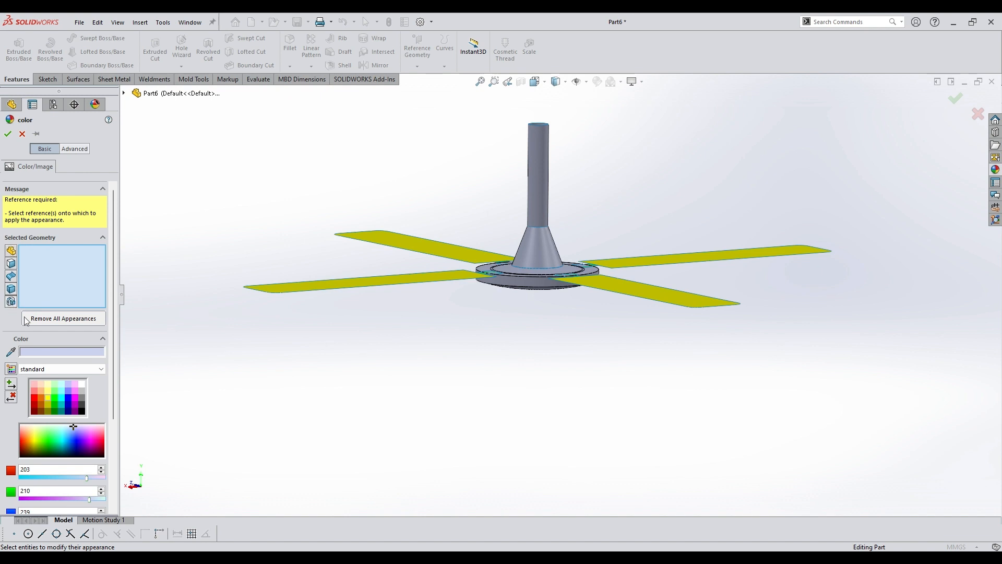
{"action": "scroll", "coordinate": [68, 422], "scroll_direction": "down", "scroll_amount": 3}
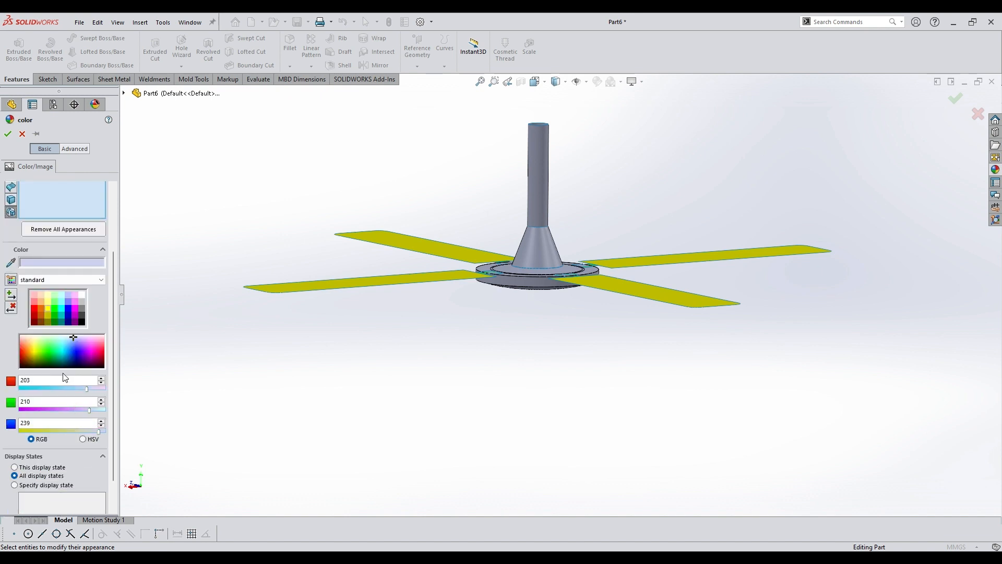
{"action": "left_click", "coordinate": [69, 350]}
{"action": "left_click", "coordinate": [511, 285]}
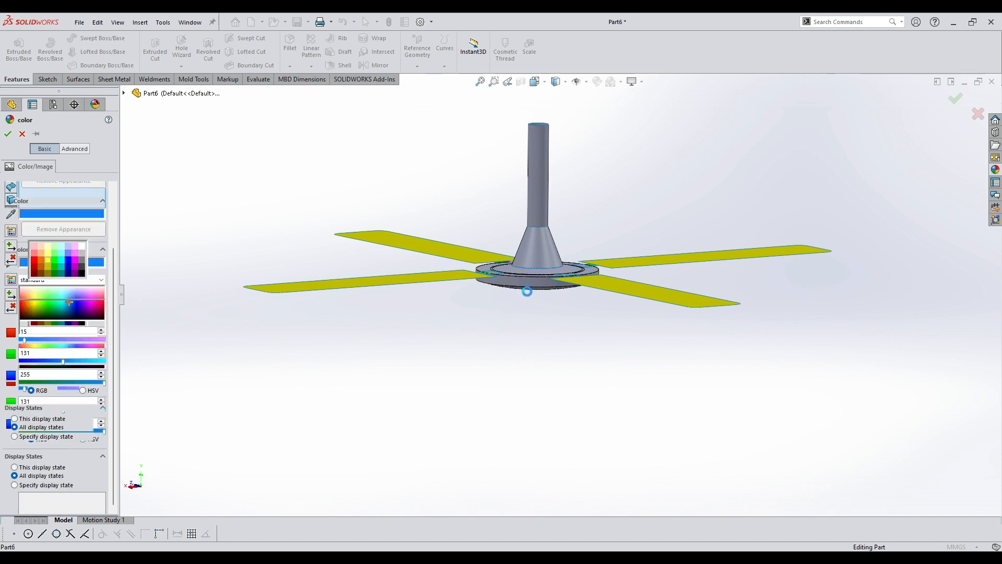
{"action": "middle_click_drag", "start_coordinate": [518, 306], "coordinate": [595, 360]}
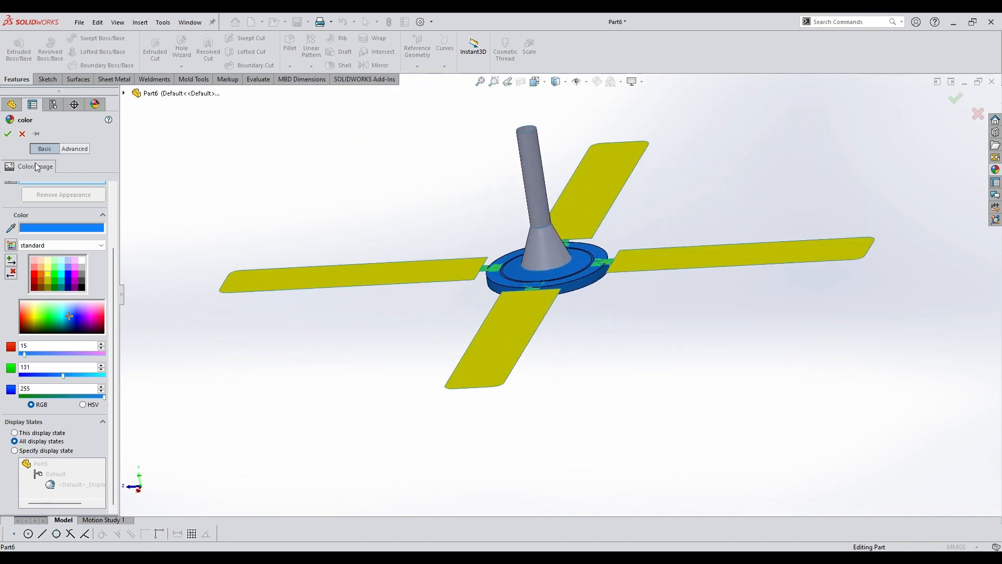
{"action": "left_click", "coordinate": [10, 134]}
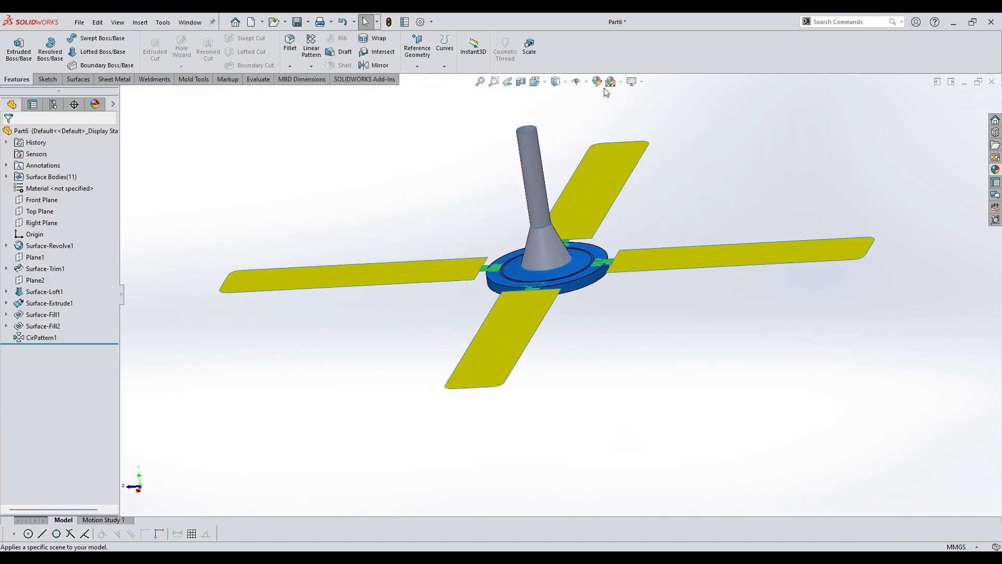
Replace the whole part in a new appearance selection with the tube and cone, and color them white (RGB 255, 255, 255).
{"action": "left_click", "coordinate": [597, 82]}
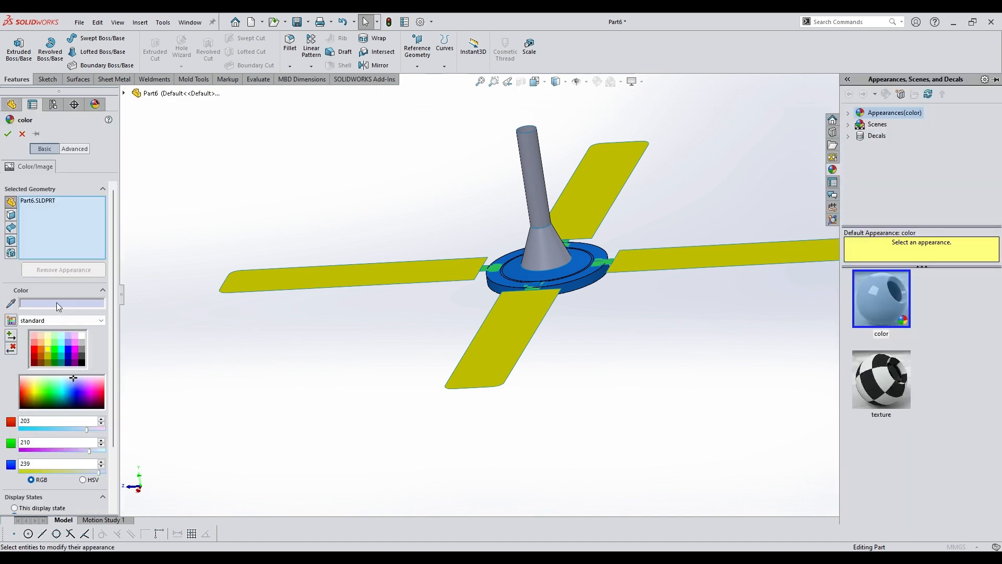
{"action": "left_click", "coordinate": [8, 253]}
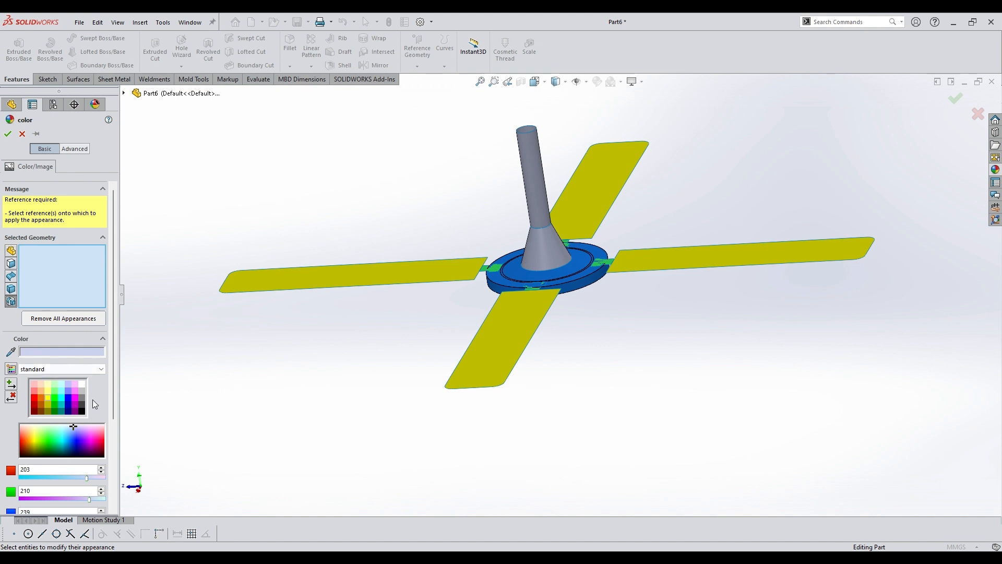
{"action": "left_click", "coordinate": [81, 385]}
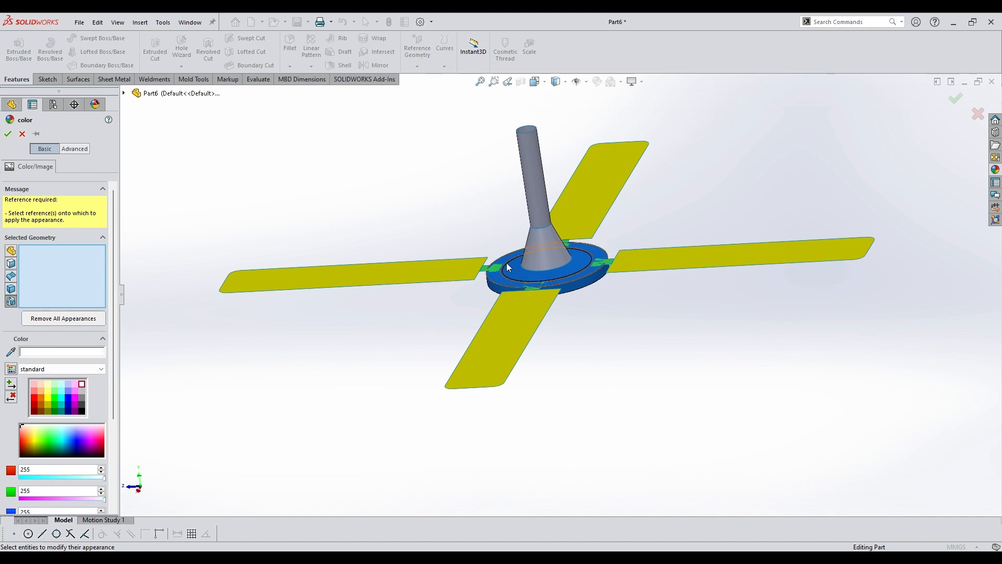
{"action": "left_click", "coordinate": [540, 235]}
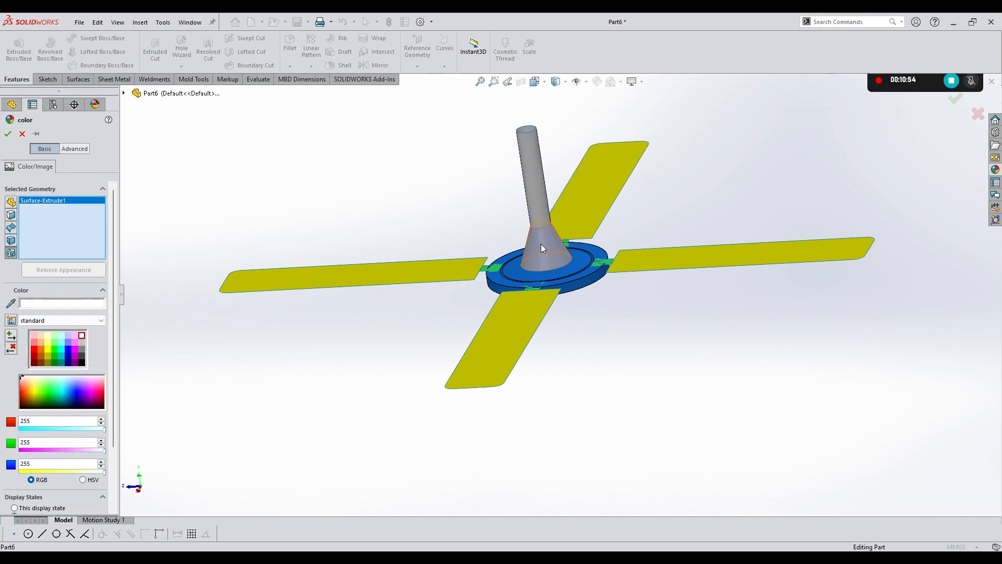
{"action": "left_click", "coordinate": [7, 134]}
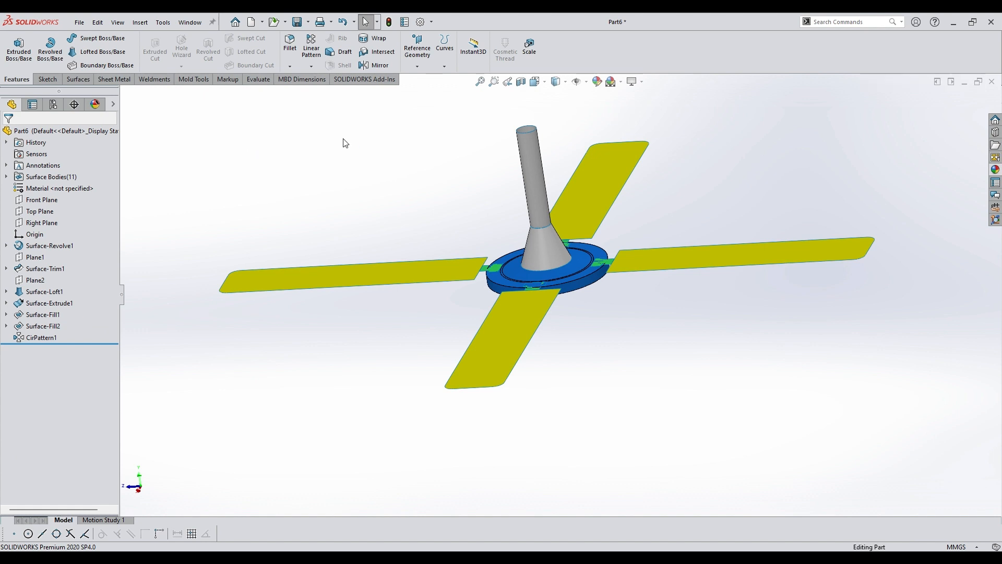
Examine the colored ceiling fan in an isometric view and from several angles, including the base, tabs and blades.
{"action": "middle_click_drag", "start_coordinate": [740, 207], "coordinate": [692, 167]}
{"action": "key", "text": "space"}
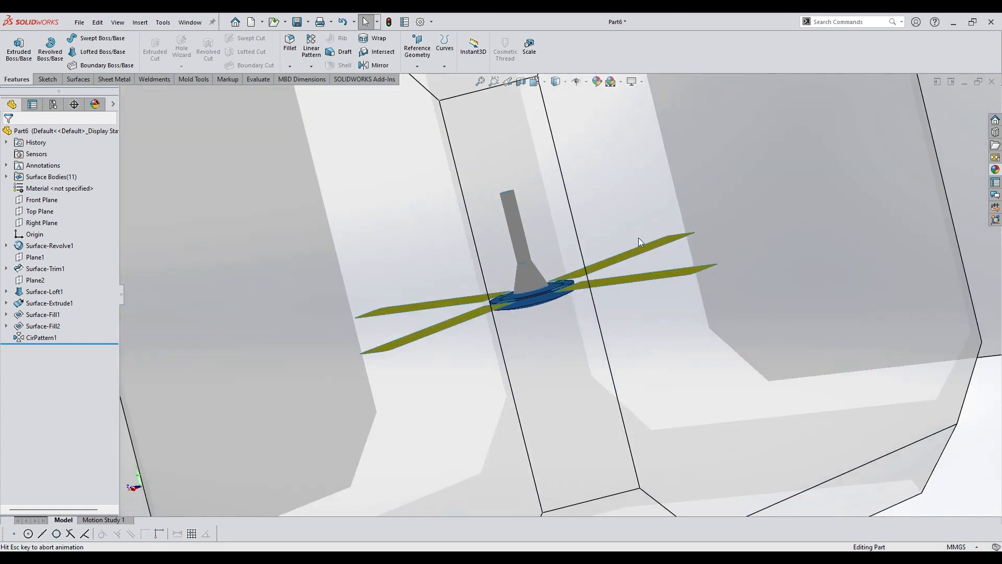
{"action": "left_click", "coordinate": [417, 274]}
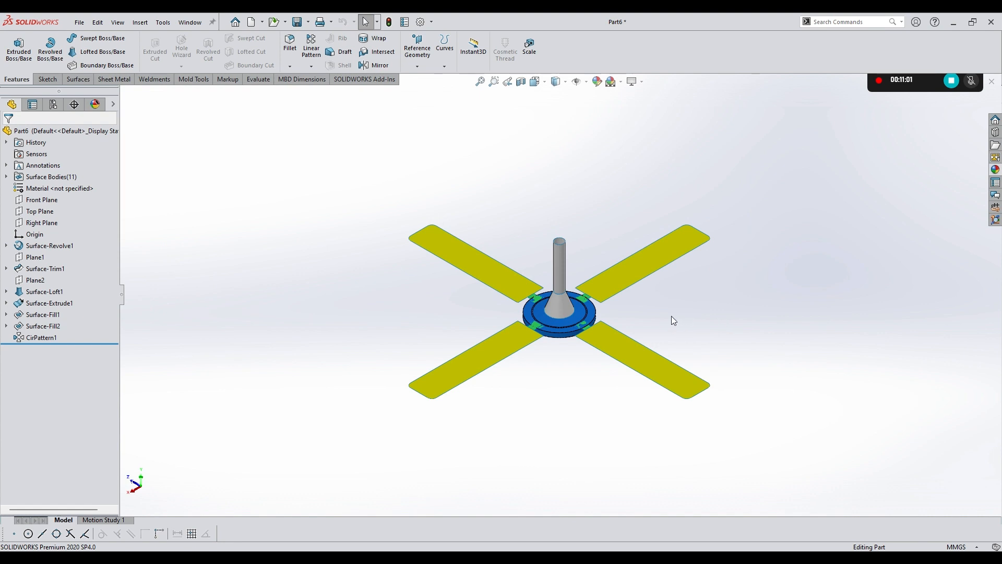
{"action": "middle_click_drag", "start_coordinate": [638, 325], "coordinate": [626, 182]}
{"action": "scroll", "coordinate": [560, 352], "scroll_direction": "down", "scroll_amount": 2}
{"action": "scroll", "coordinate": [582, 282], "scroll_direction": "down", "scroll_amount": 3}
{"action": "middle_click_drag", "start_coordinate": [583, 292], "coordinate": [814, 173]}
{"action": "scroll", "coordinate": [562, 342], "scroll_direction": "up", "scroll_amount": 3}
{"action": "key", "text": "z"}
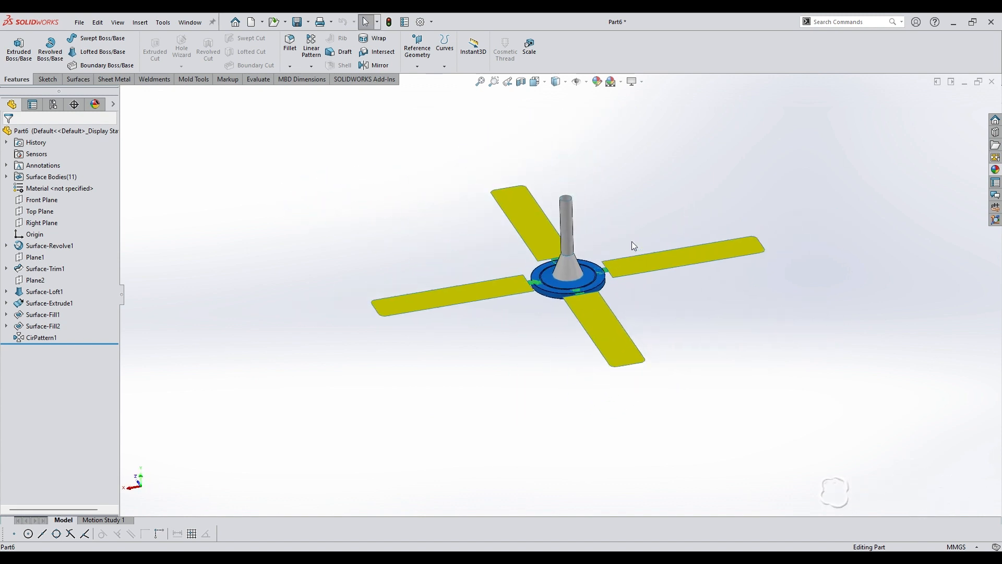